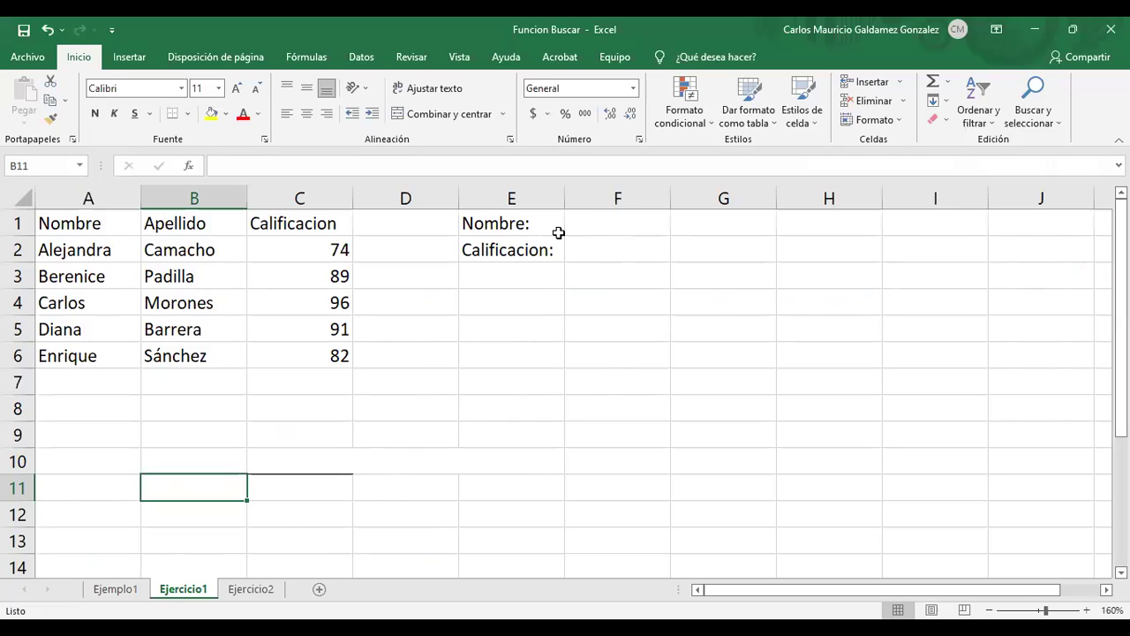
Format the grade list A1:C6 as a styled table with headers
{"action": "left_click", "coordinate": [611, 226]}
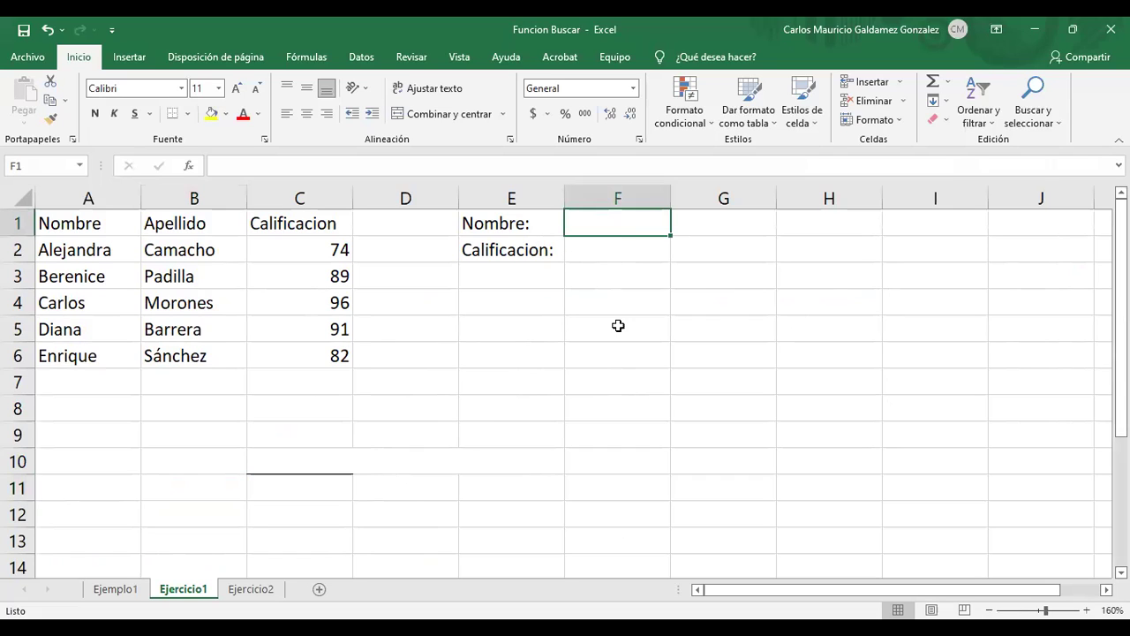
{"action": "left_click_drag", "start_coordinate": [72, 231], "coordinate": [273, 227]}
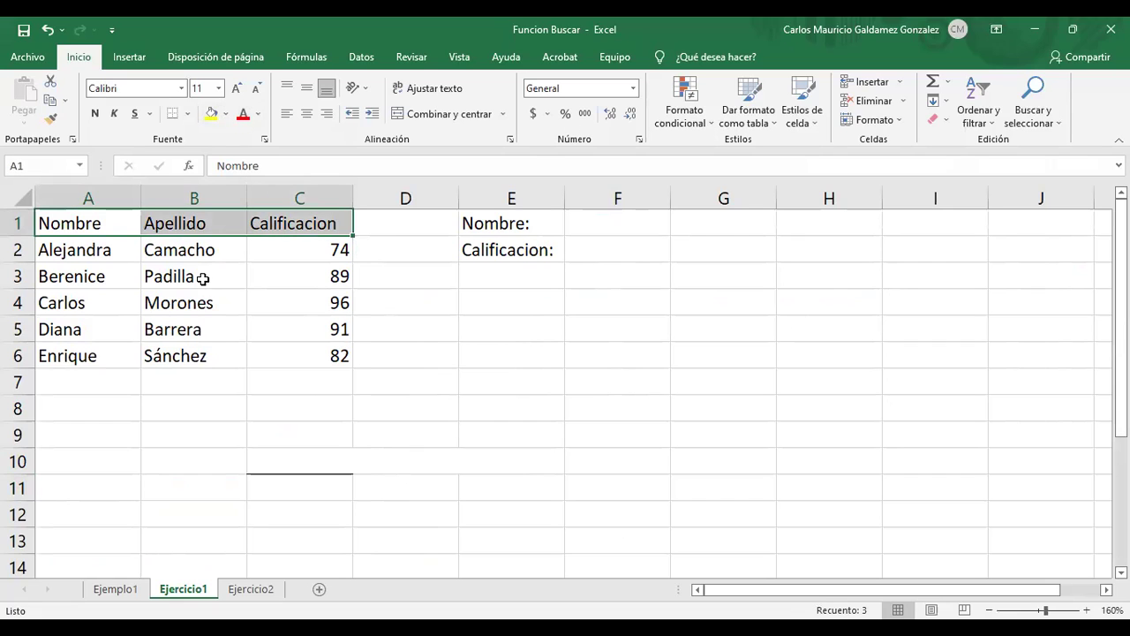
{"action": "left_click_drag", "start_coordinate": [82, 227], "coordinate": [301, 358]}
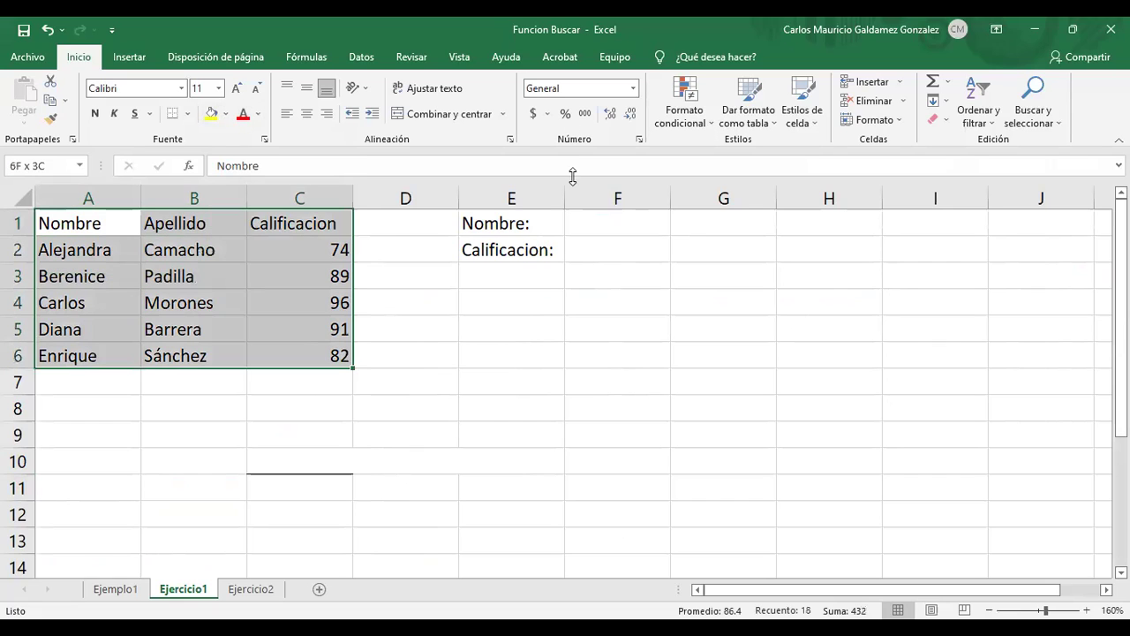
{"action": "left_click", "coordinate": [756, 127]}
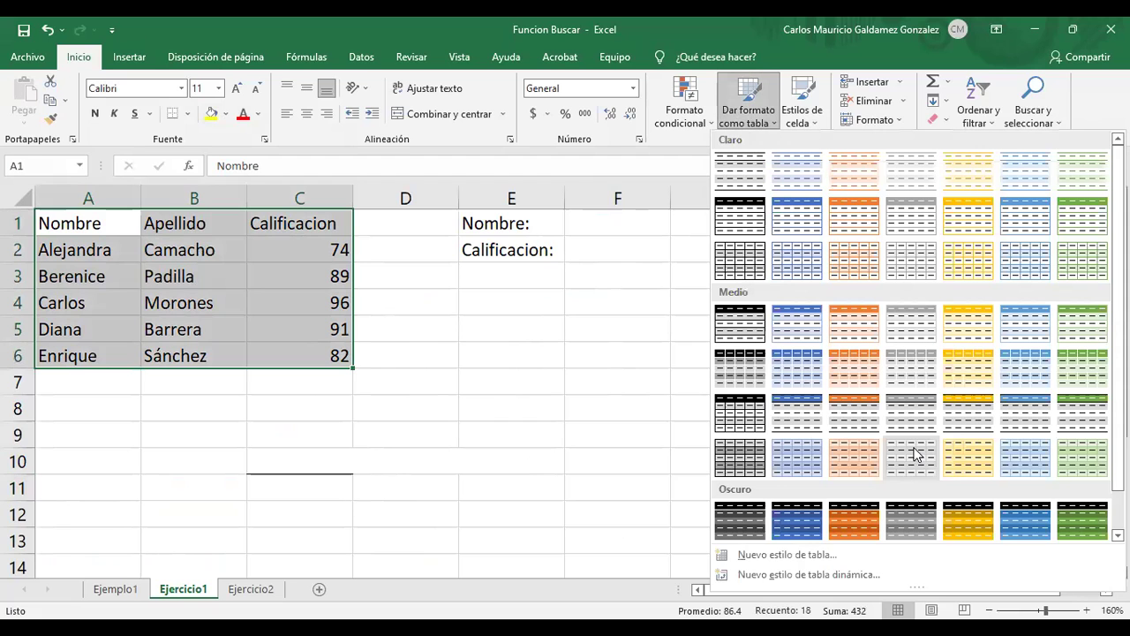
{"action": "left_click", "coordinate": [915, 447]}
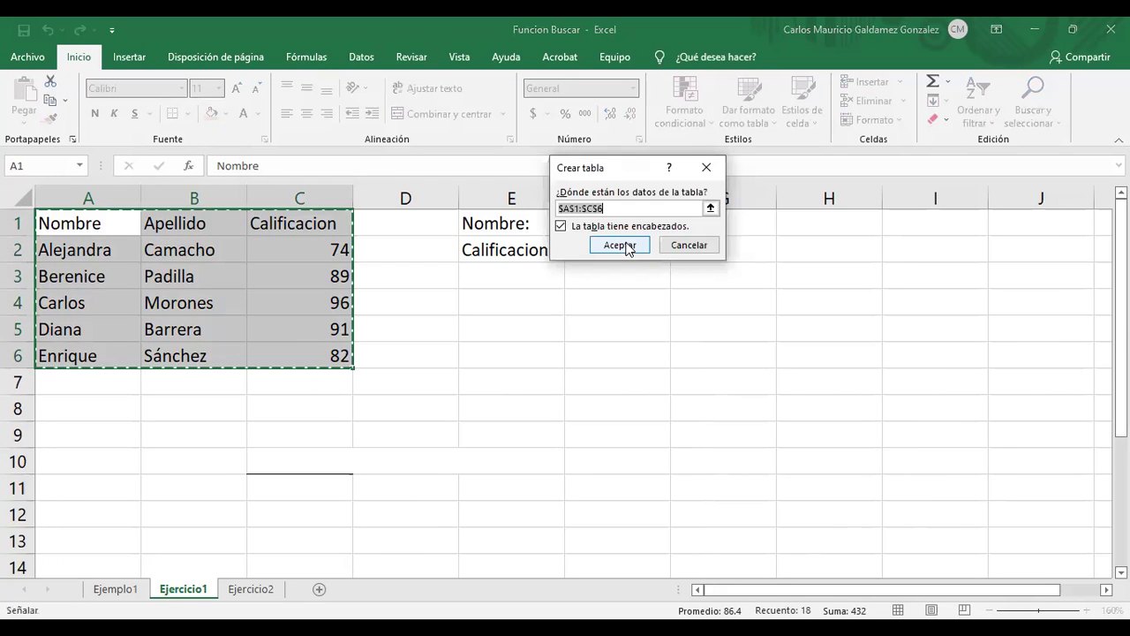
{"action": "key", "text": "Return"}
{"action": "left_click", "coordinate": [217, 363]}
Select the Nombre: and Calificacion: lookup labels, ending on E1
{"action": "mouse_move", "coordinate": [500, 235]}
{"action": "left_mouse_down"}
{"action": "mouse_move", "coordinate": [545, 244]}
{"action": "mouse_move", "coordinate": [505, 251]}
{"action": "left_mouse_up"}
{"action": "left_click", "coordinate": [583, 226]}
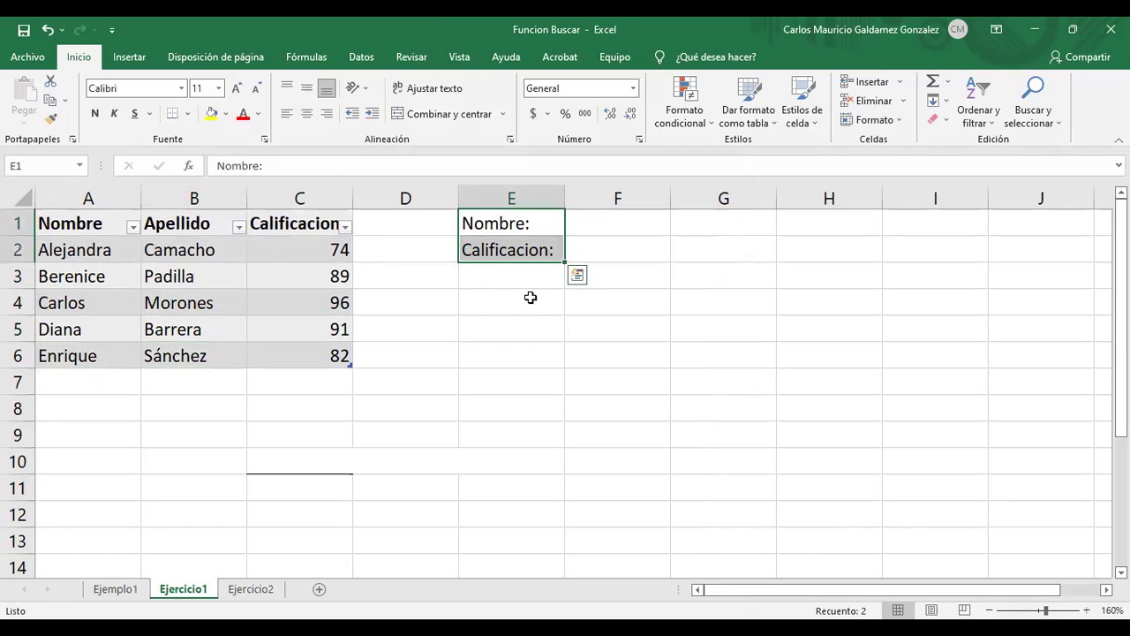
{"action": "left_click", "coordinate": [495, 224]}
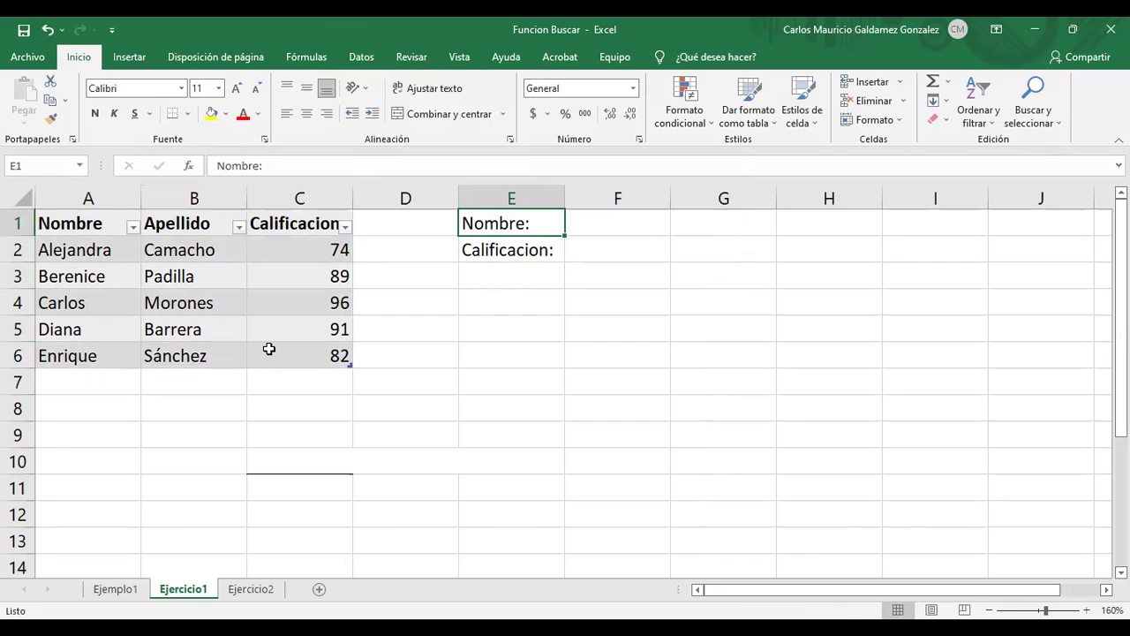
Enter Carlos in F1 so the lookup in F2 returns 96
{"action": "left_click", "coordinate": [81, 375]}
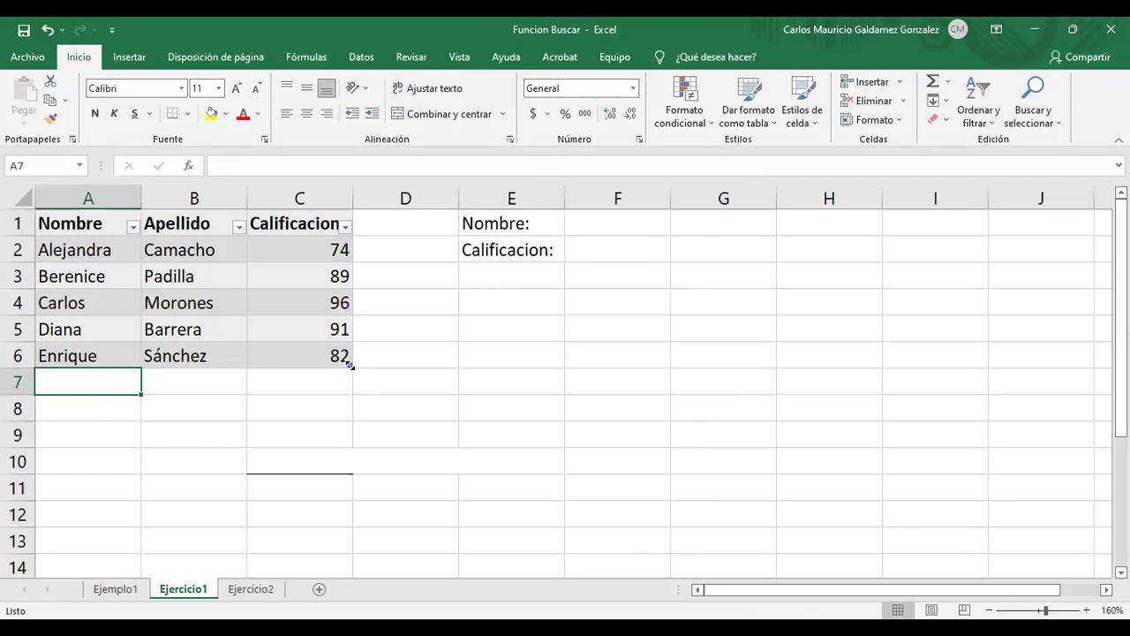
{"action": "left_click_drag", "start_coordinate": [349, 387], "coordinate": [354, 357]}
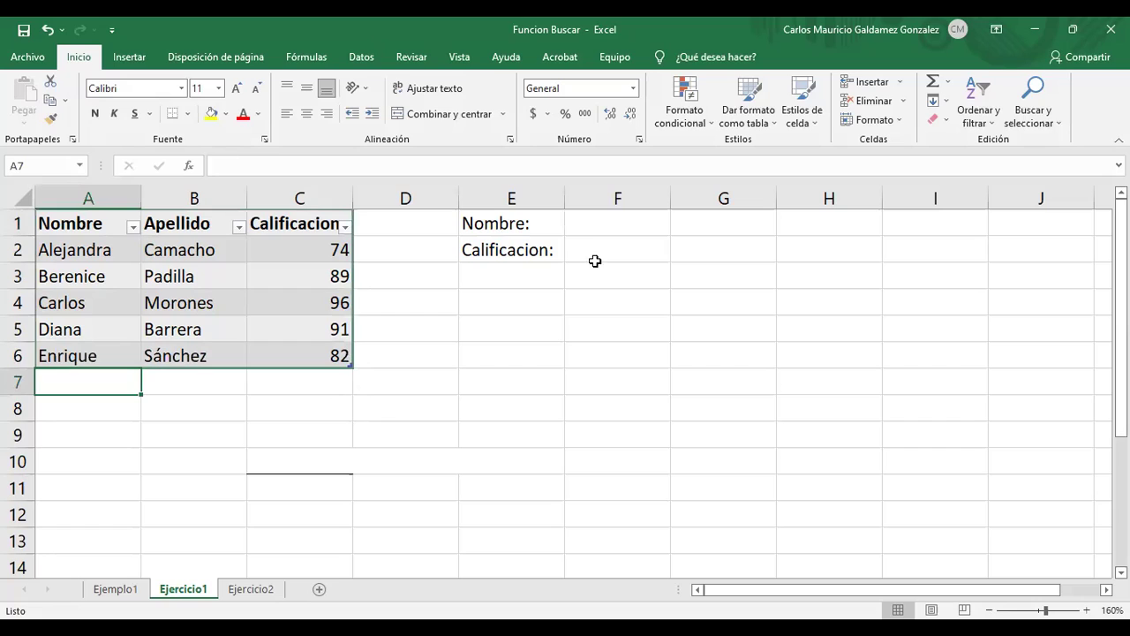
{"action": "left_click", "coordinate": [586, 228]}
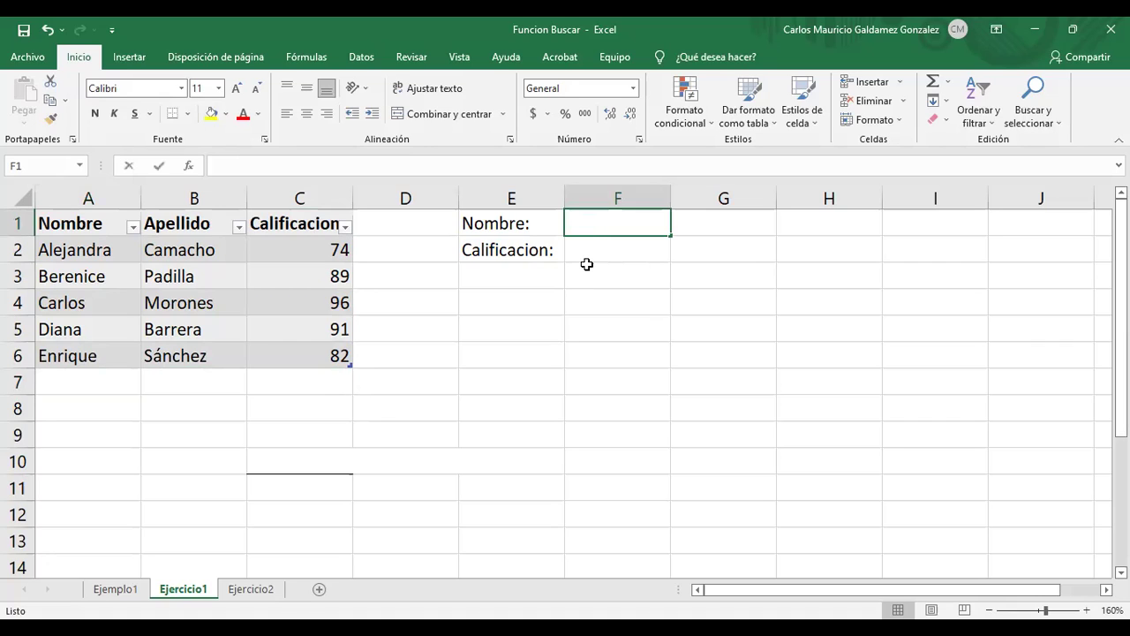
{"action": "type", "text": "Carlos"}
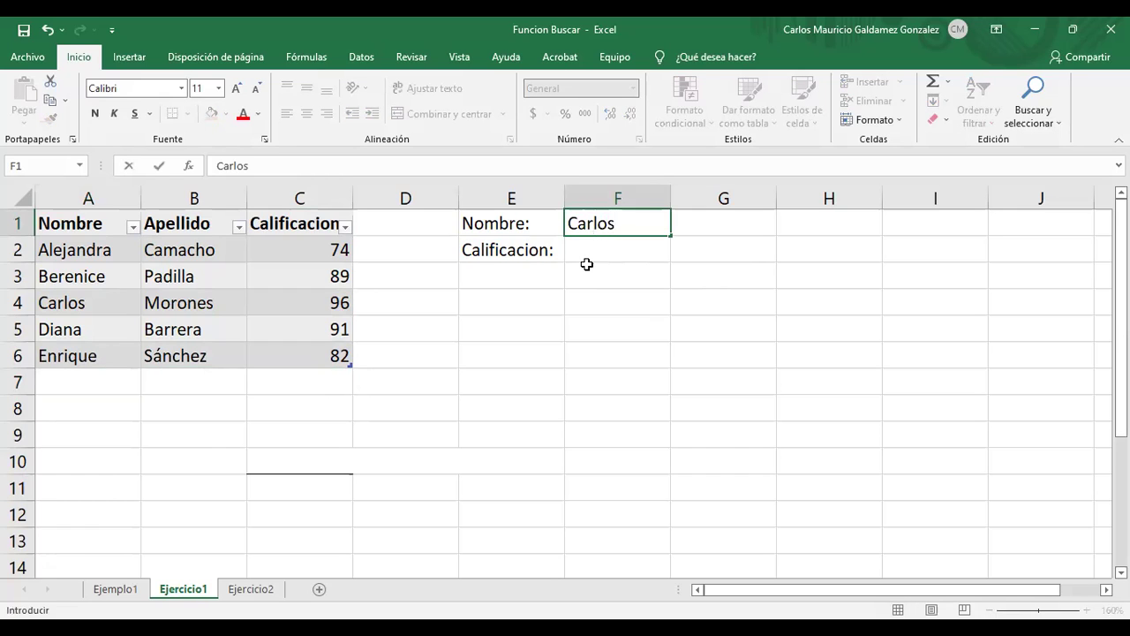
{"action": "key", "text": "Return"}
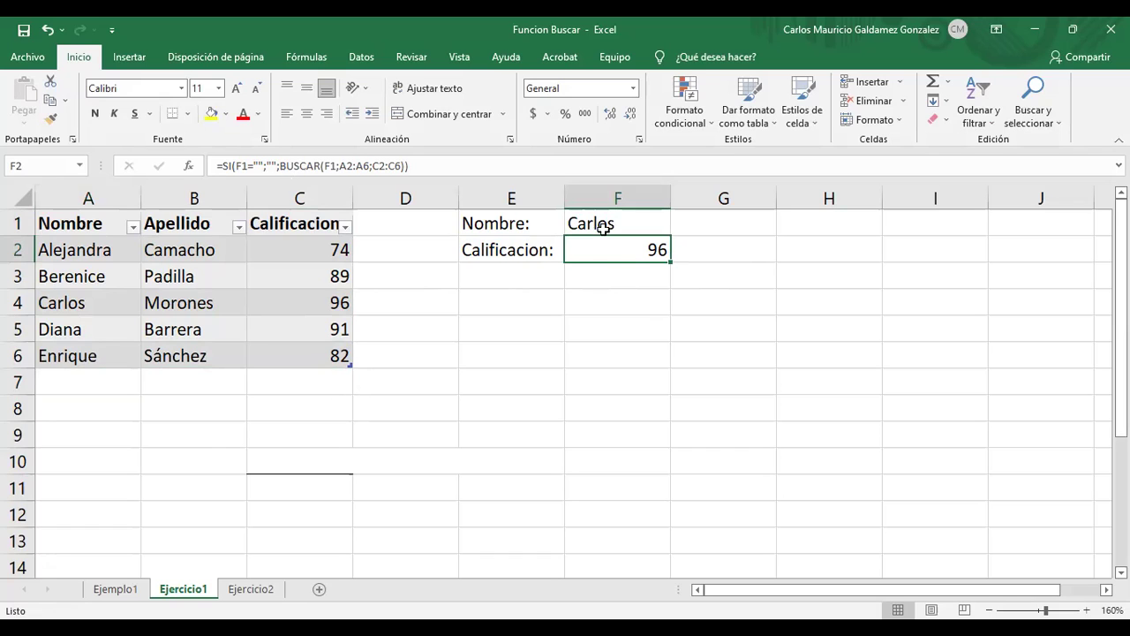
Delete the SI(F1="";""; wrapper so F2 holds =BUSCAR(F1;A2:A6;C2:C6)
{"action": "double_click", "coordinate": [622, 248]}
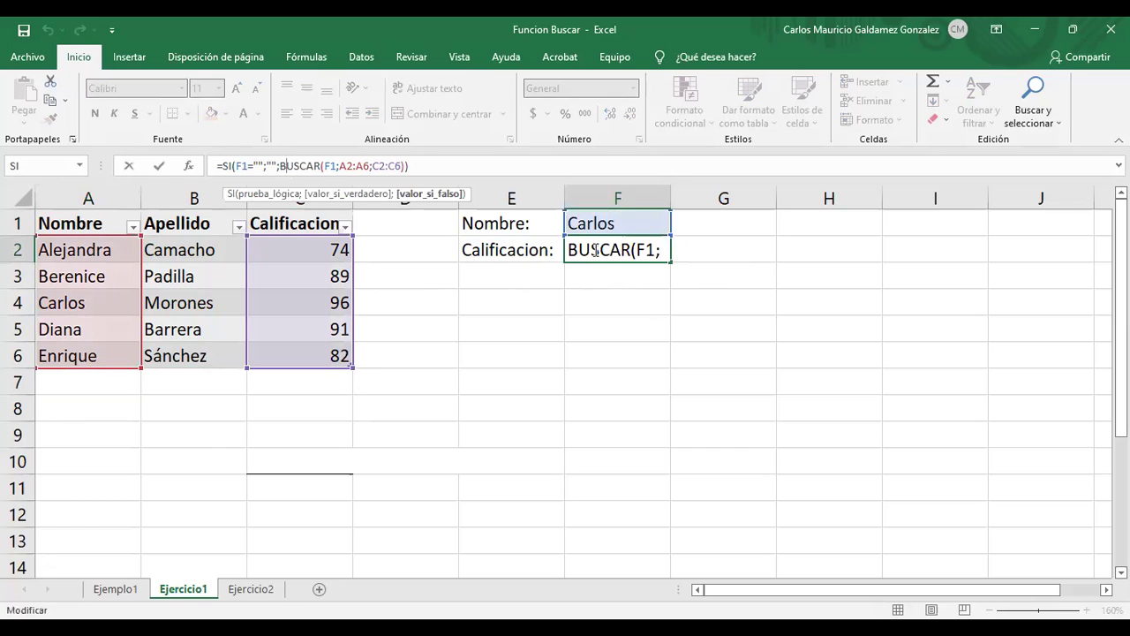
{"action": "left_click", "coordinate": [596, 250]}
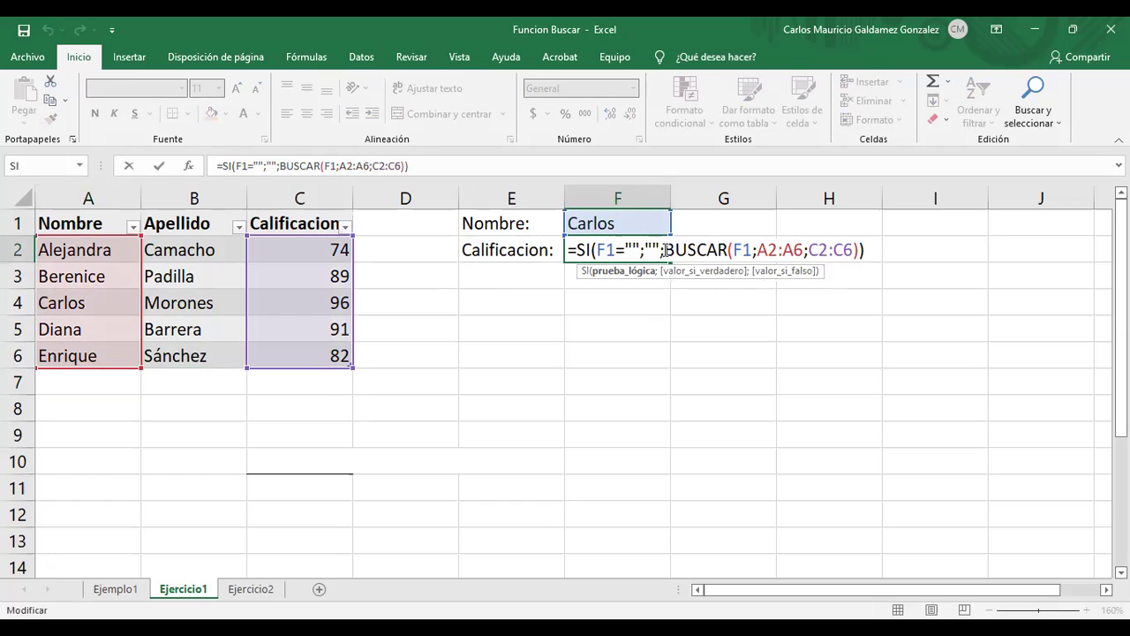
{"action": "left_click_drag", "start_coordinate": [665, 250], "coordinate": [576, 251]}
{"action": "key", "text": "BackSpace"}
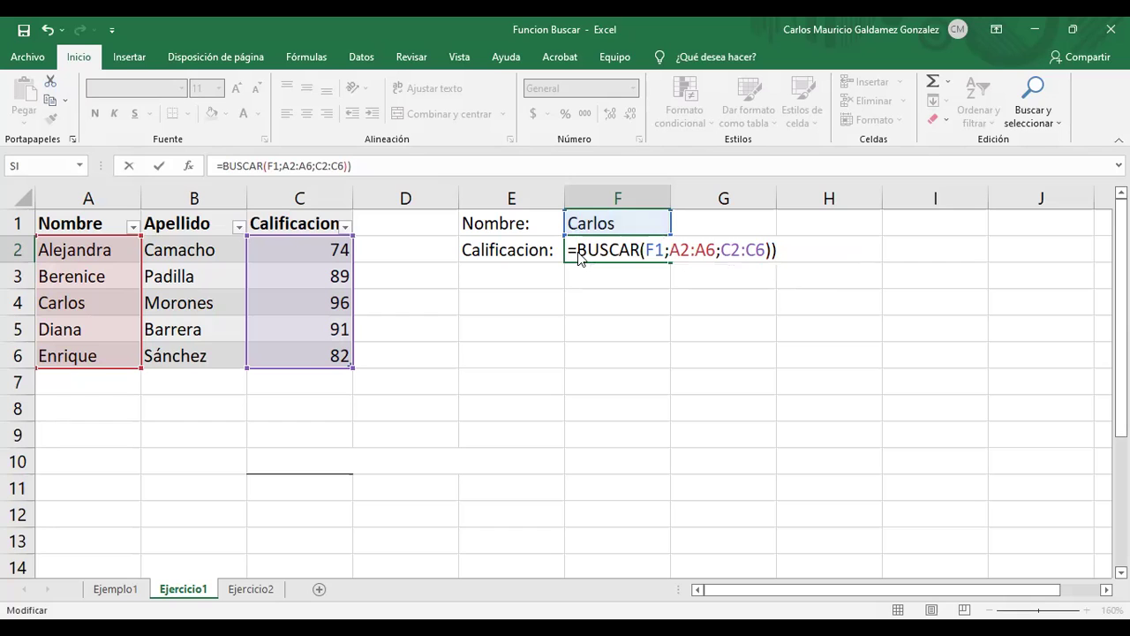
{"action": "key", "text": "ctrl+Return"}
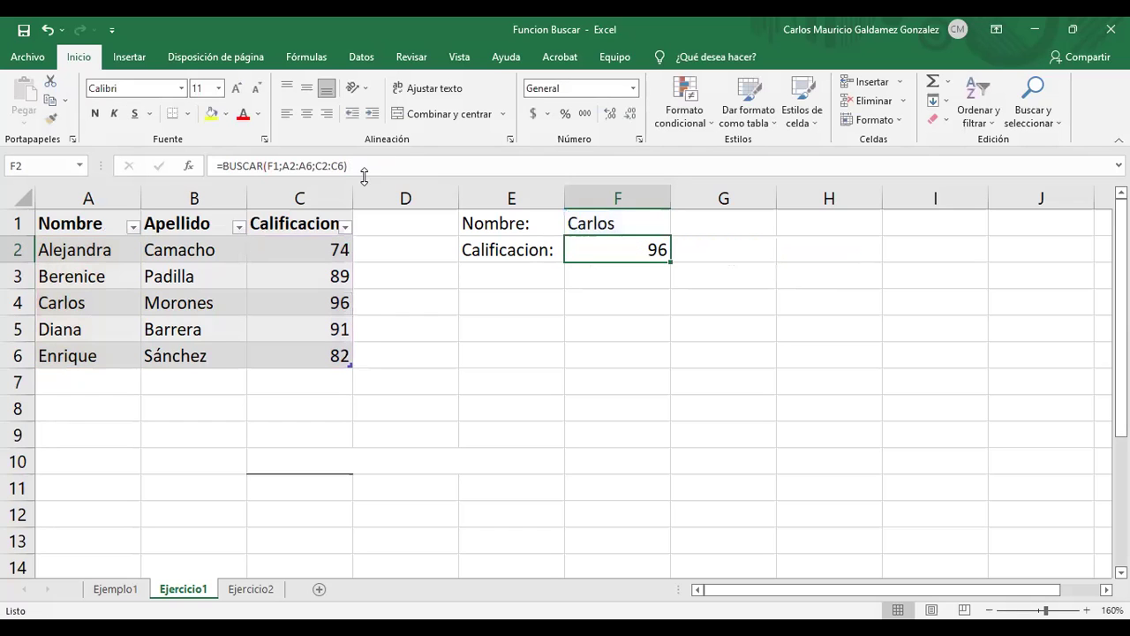
Review the BUSCAR arguments A2:A6 and C2:C6, keeping the formula unchanged
{"action": "left_click", "coordinate": [301, 166]}
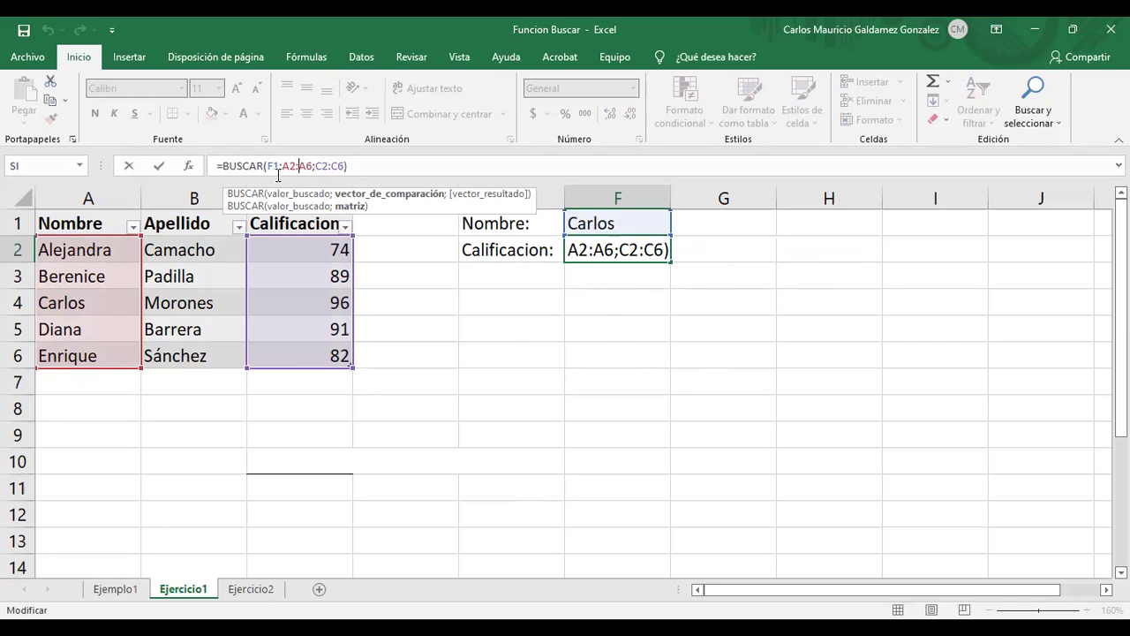
{"action": "left_click", "coordinate": [584, 251]}
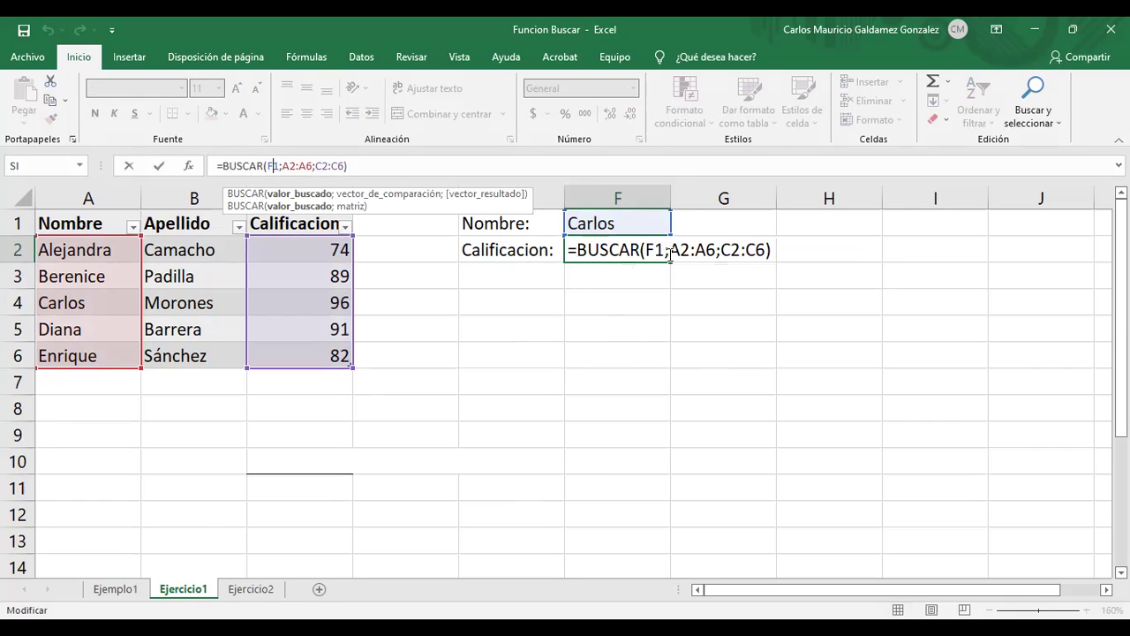
{"action": "left_click_drag", "start_coordinate": [671, 251], "coordinate": [716, 255]}
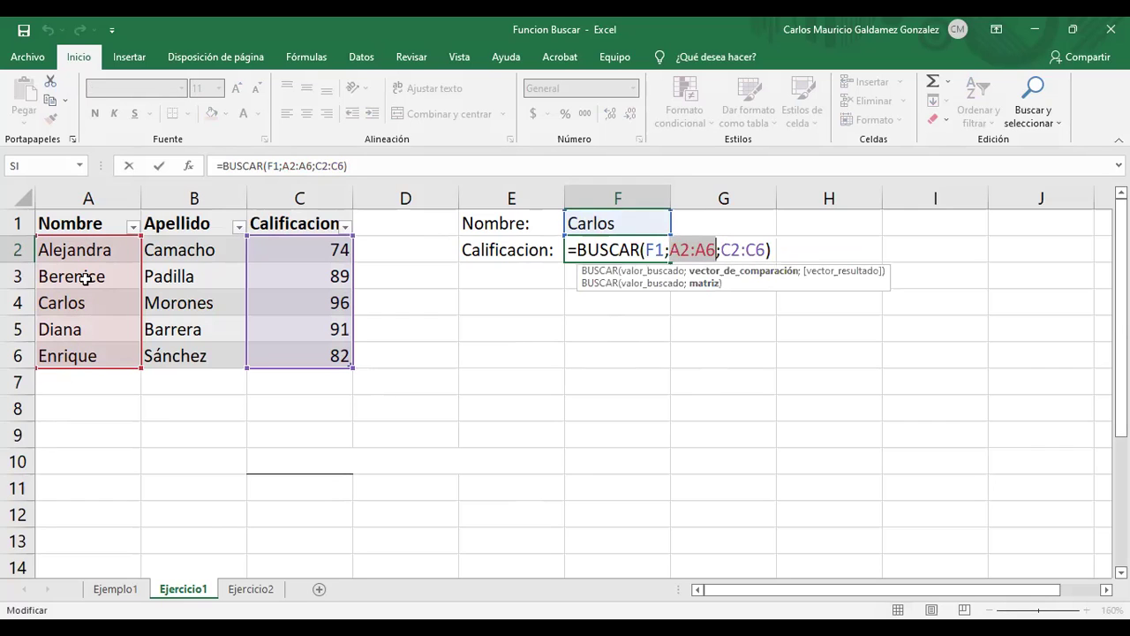
{"action": "left_click_drag", "start_coordinate": [721, 250], "coordinate": [761, 251]}
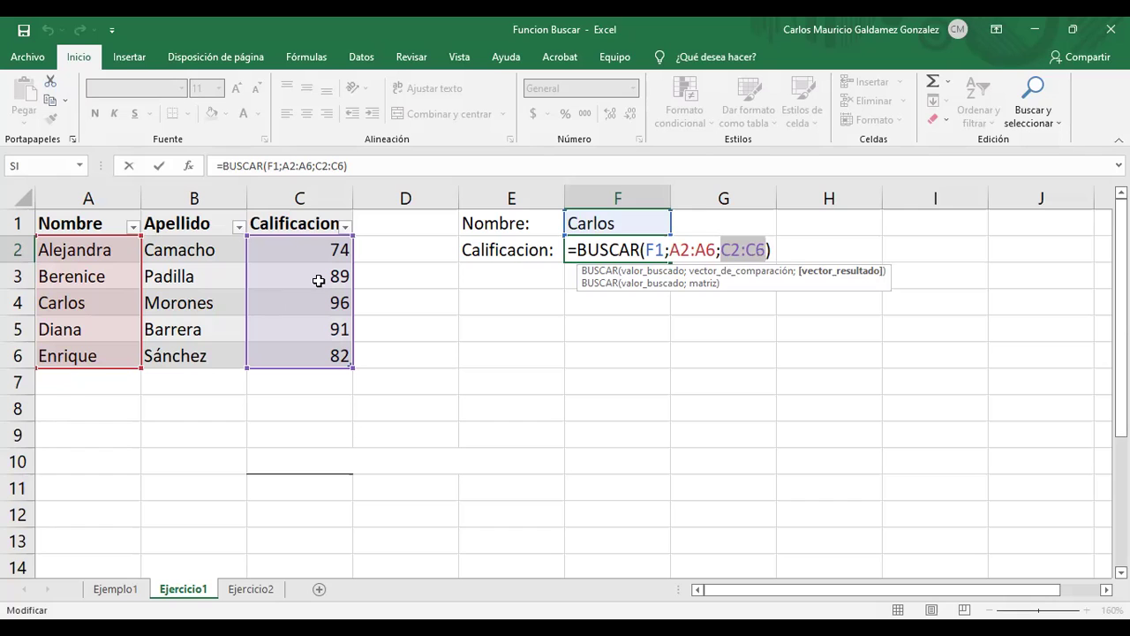
{"action": "key", "text": "ctrl+Return"}
Enter Diana in F1 and compare her row's grade of 91
{"action": "left_click", "coordinate": [592, 223]}
{"action": "type", "text": "Diana"}
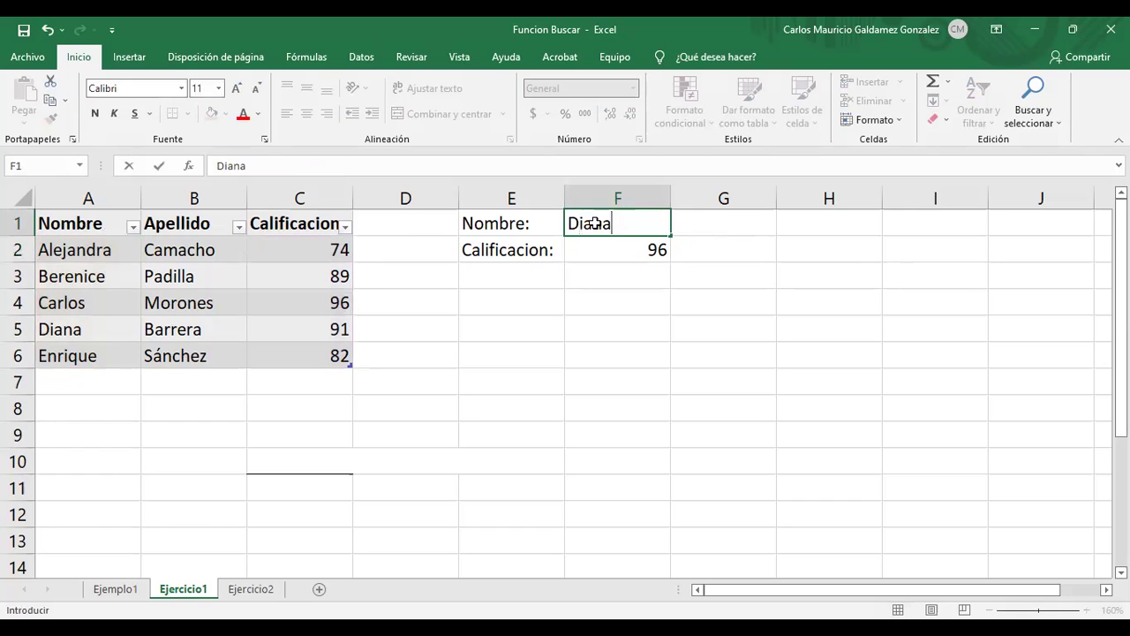
{"action": "key", "text": "Return"}
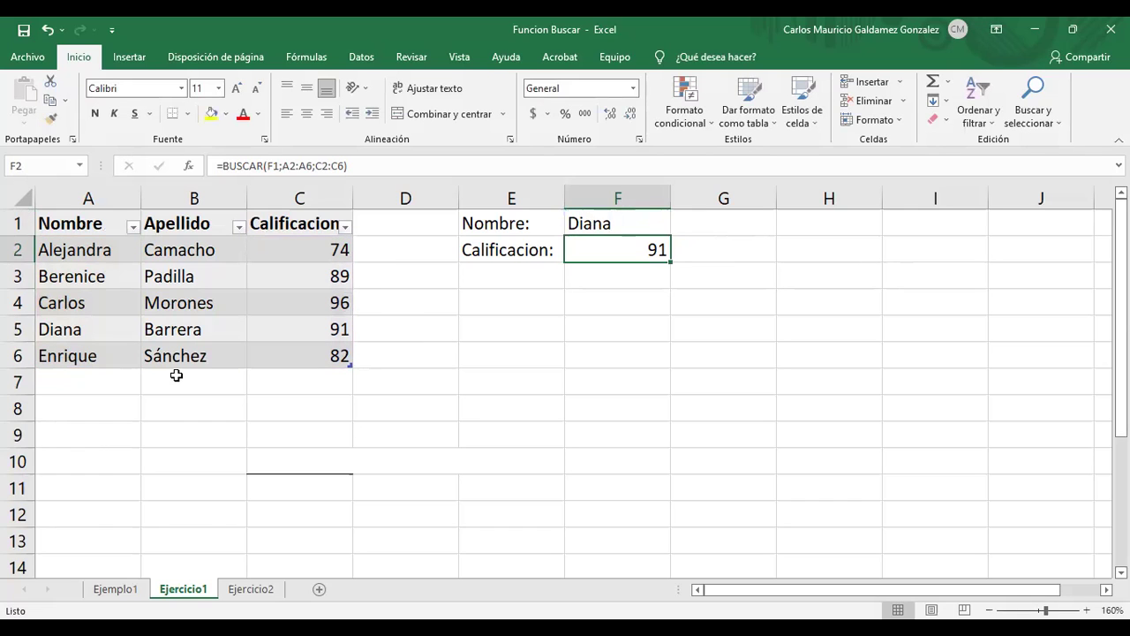
{"action": "left_click_drag", "start_coordinate": [79, 329], "coordinate": [264, 329]}
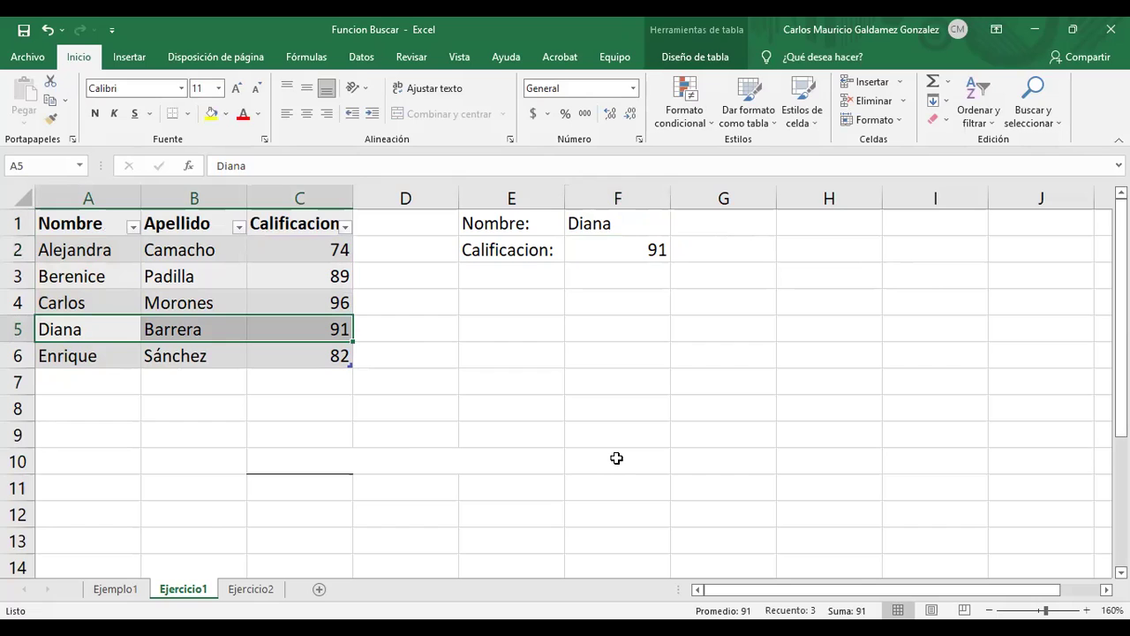
Undo to restore F2's SI+BUSCAR formula, then clear the name in F1
{"action": "left_click", "coordinate": [603, 250]}
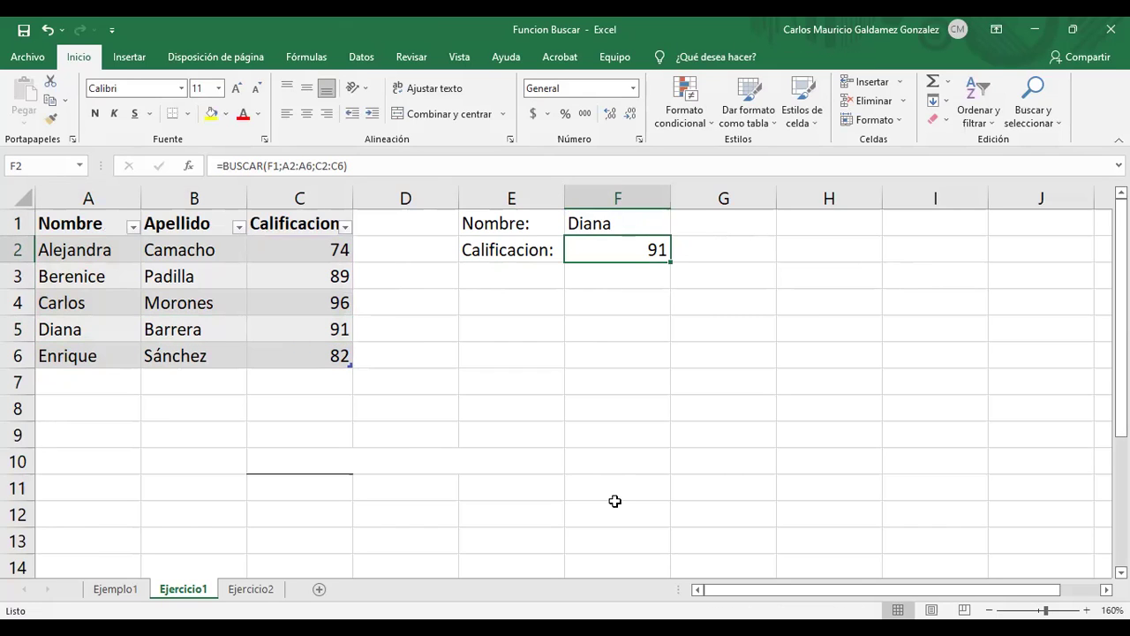
{"action": "left_click", "coordinate": [225, 166]}
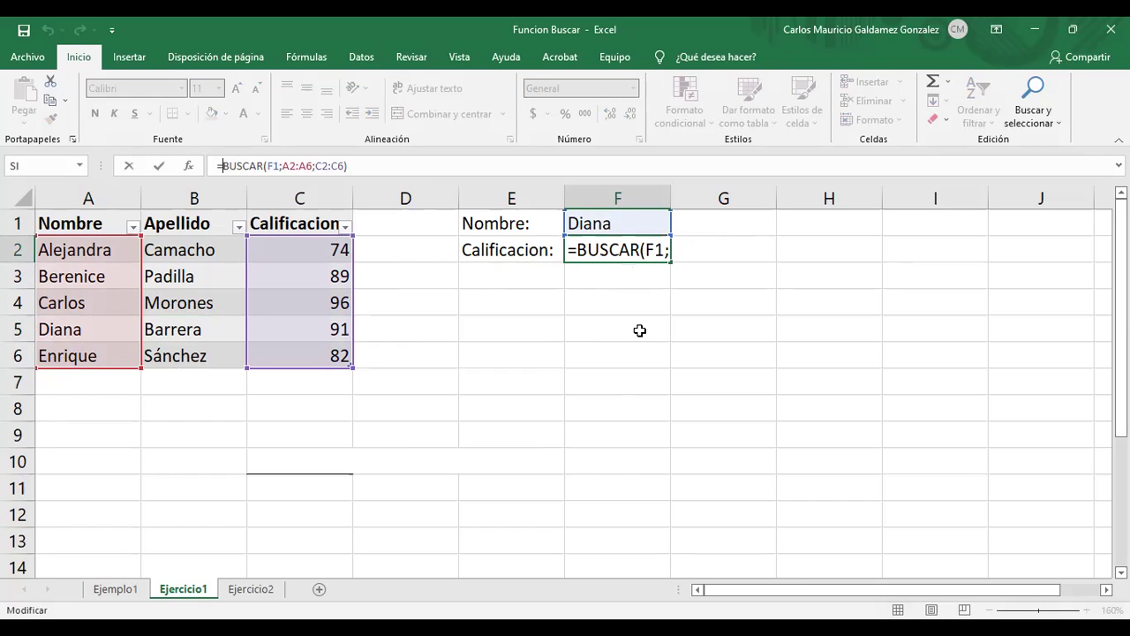
{"action": "left_click", "coordinate": [631, 343]}
{"action": "key", "text": "Escape"}
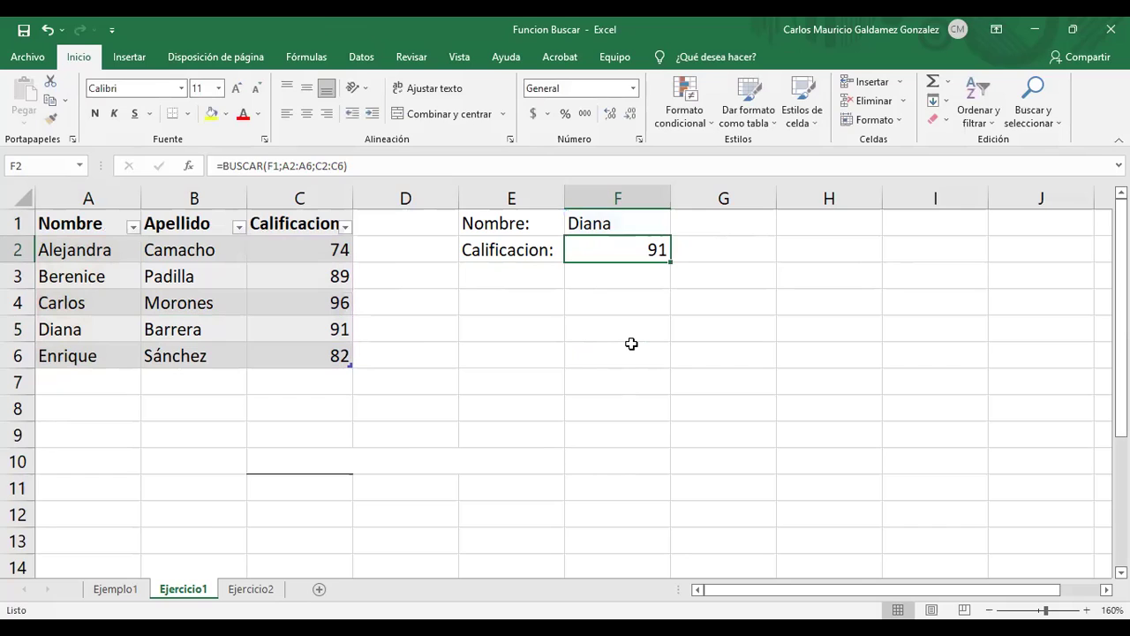
{"action": "key", "text": "ctrl+z"}
{"action": "left_click", "coordinate": [609, 262]}
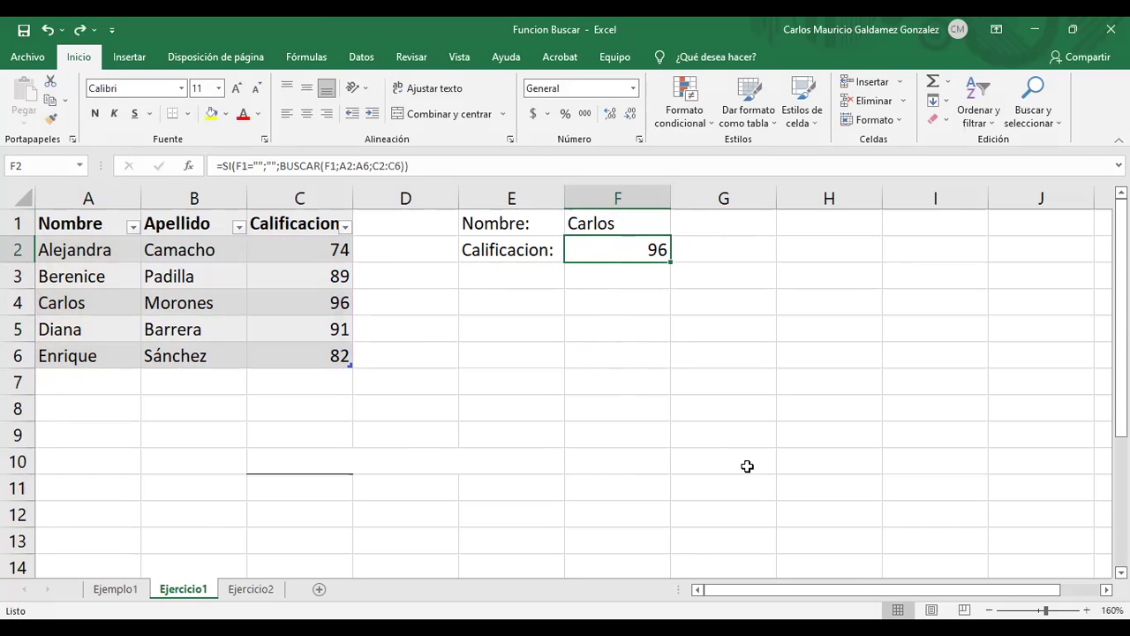
{"action": "key", "text": "Up"}
{"action": "key", "text": "Delete"}
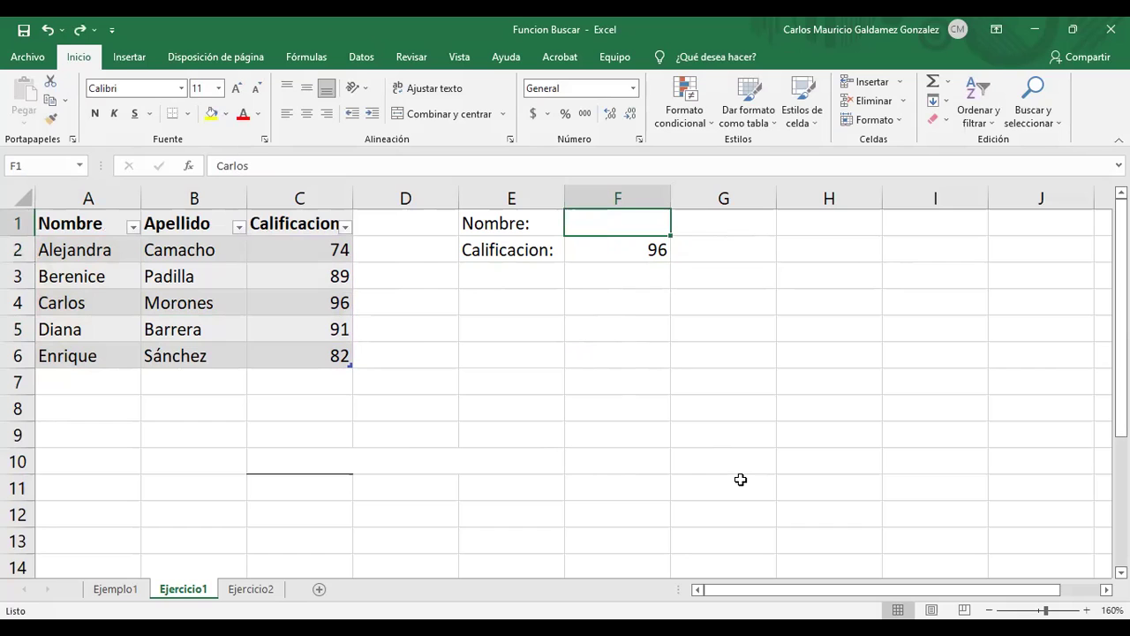
Delete the SI(F1="";""; part in the formula bar, leaving bare BUSCAR showing #N/D
{"action": "left_click", "coordinate": [272, 167]}
{"action": "left_click", "coordinate": [641, 250]}
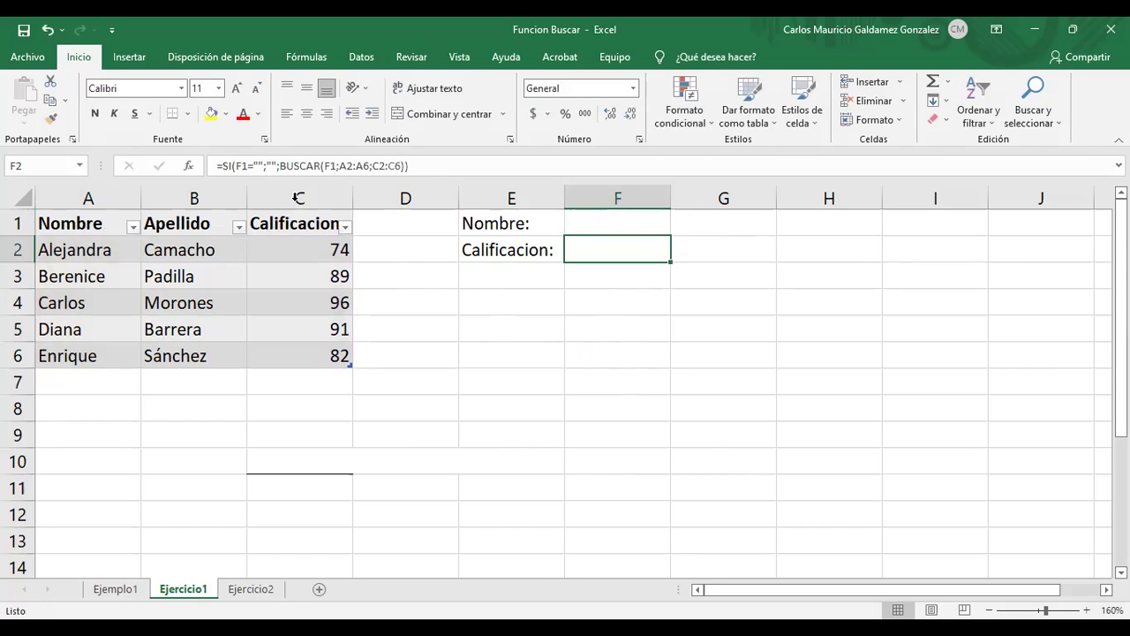
{"action": "left_click_drag", "start_coordinate": [279, 165], "coordinate": [221, 165]}
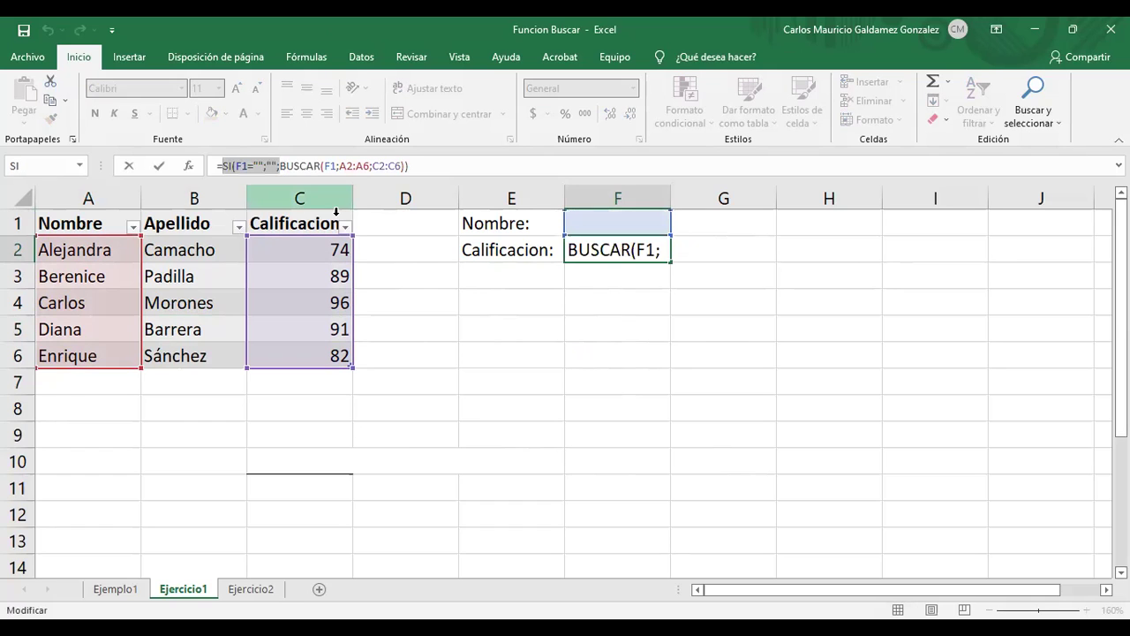
{"action": "key", "text": "Delete"}
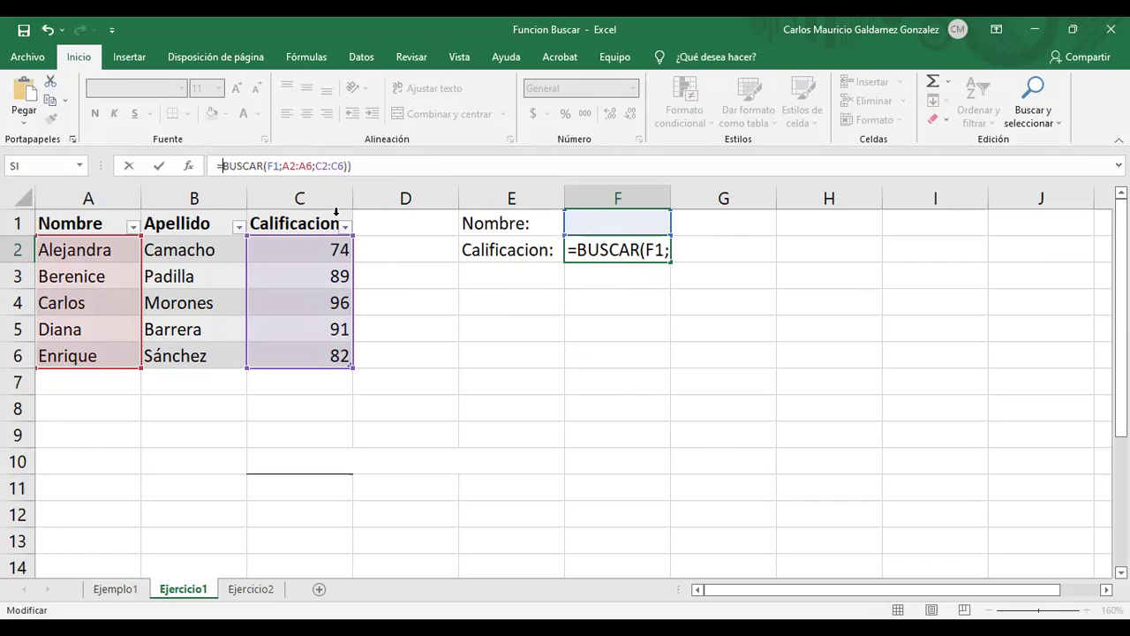
{"action": "key", "text": "ctrl+Return"}
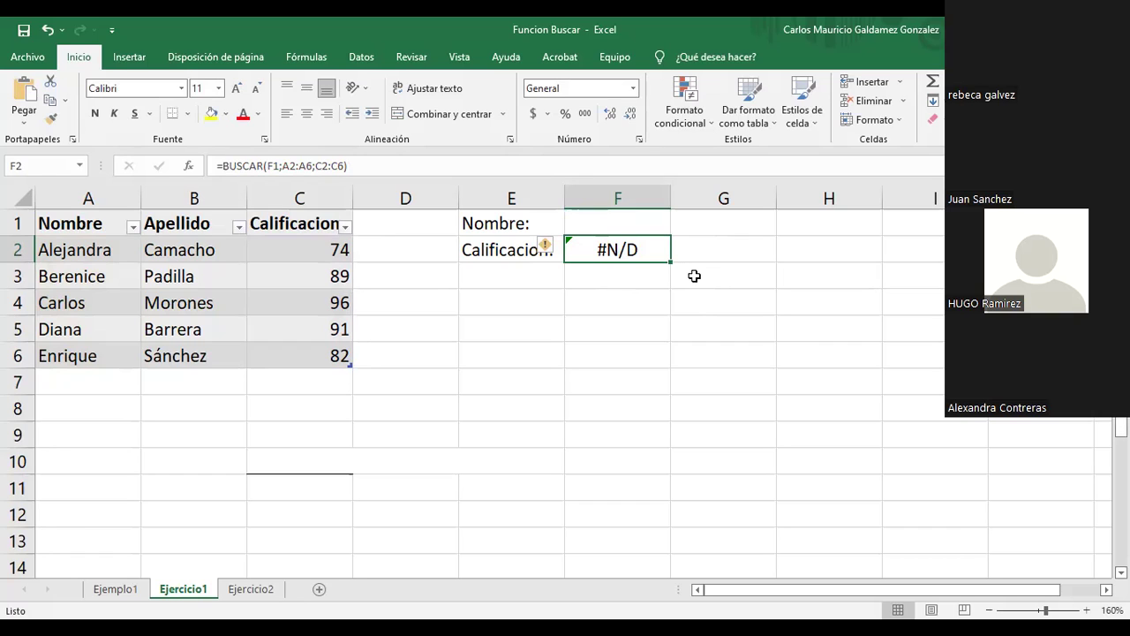
Enter C in F1 and check it against the Nombre column
{"action": "left_click", "coordinate": [624, 218]}
{"action": "type", "text": "C"}
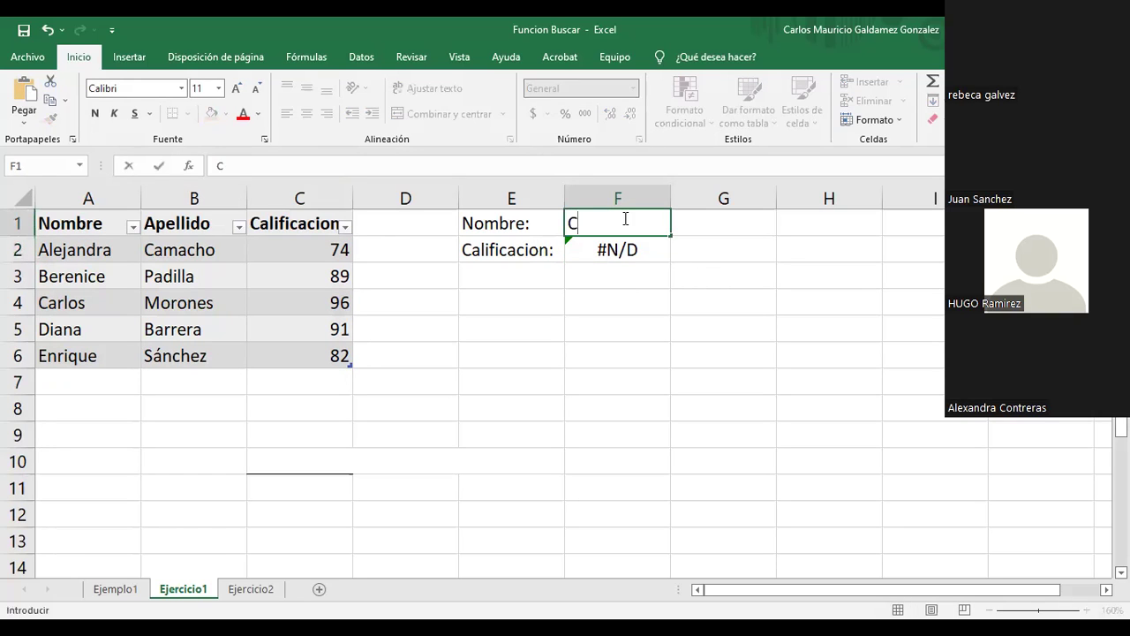
{"action": "key", "text": "Return"}
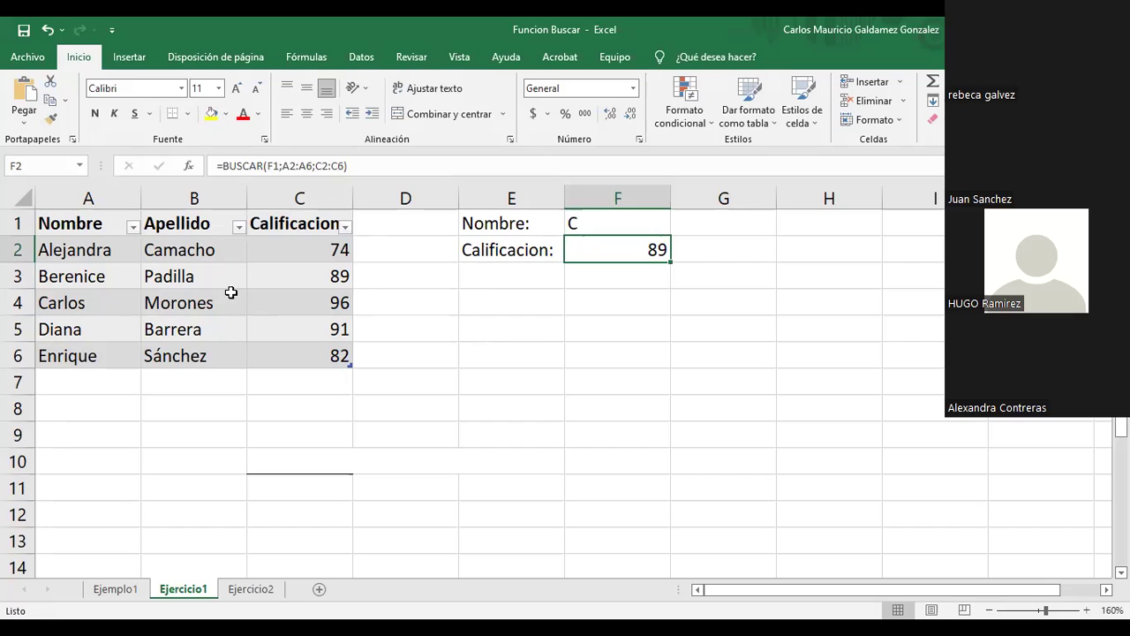
{"action": "left_click", "coordinate": [85, 254]}
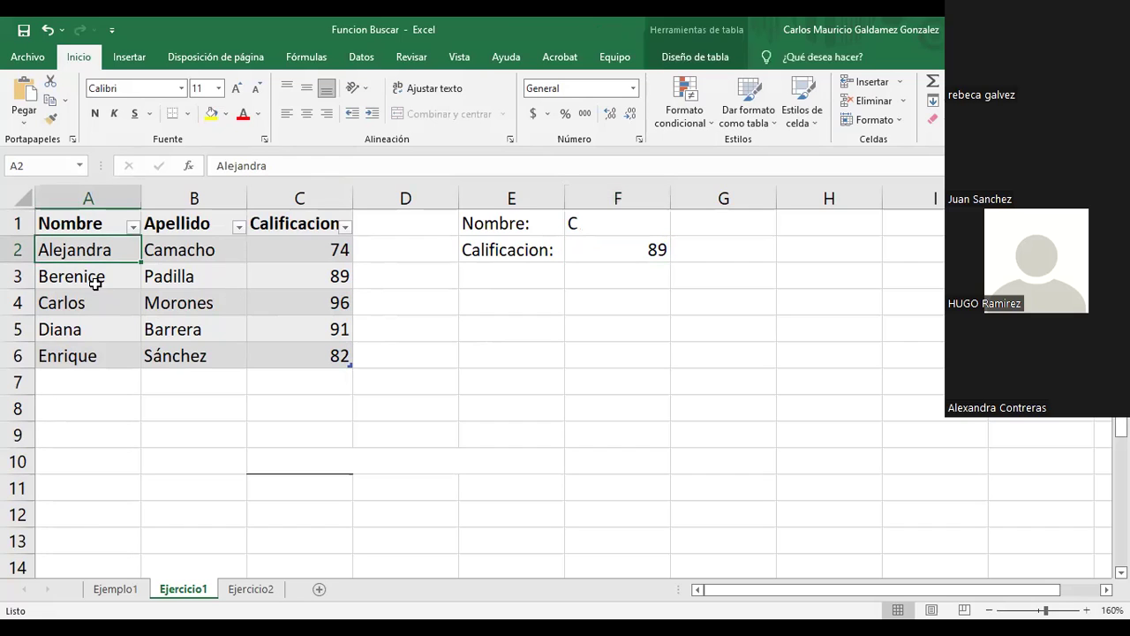
Clear F1 and inspect F2's BUSCAR formula without changing it
{"action": "left_click", "coordinate": [595, 222]}
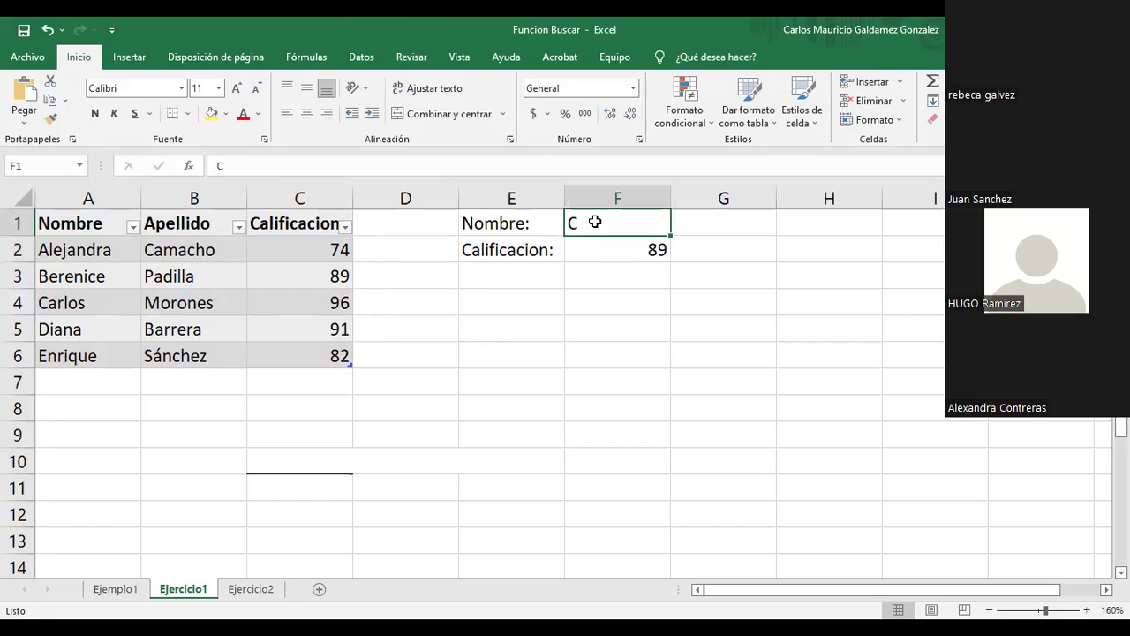
{"action": "double_click", "coordinate": [596, 222]}
{"action": "key", "text": "BackSpace"}
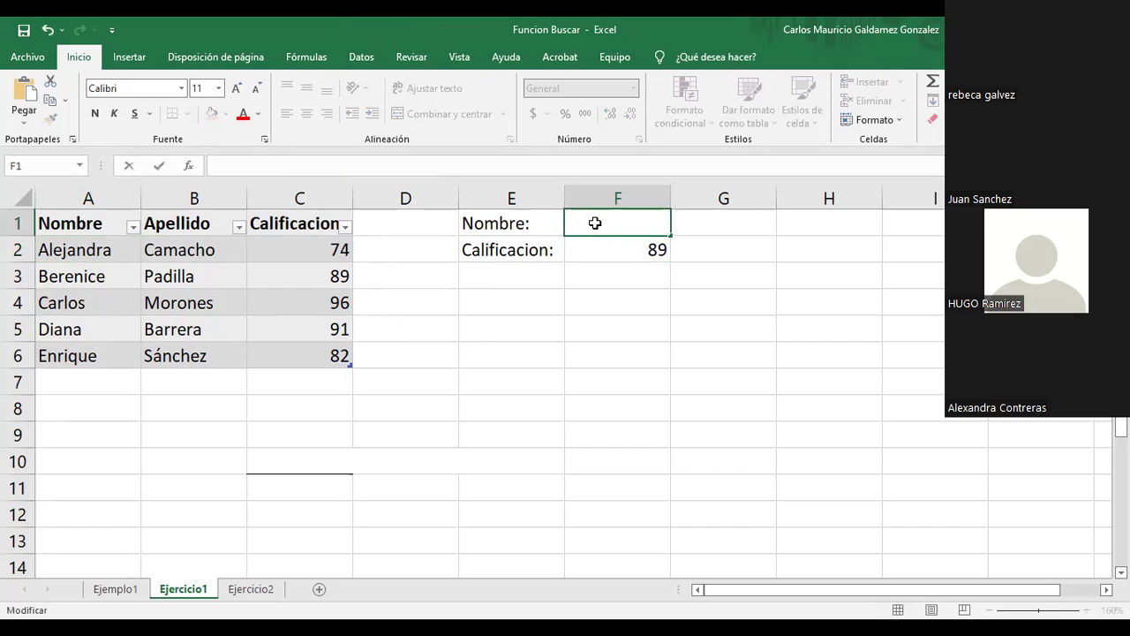
{"action": "key", "text": "Return"}
{"action": "left_click", "coordinate": [596, 223]}
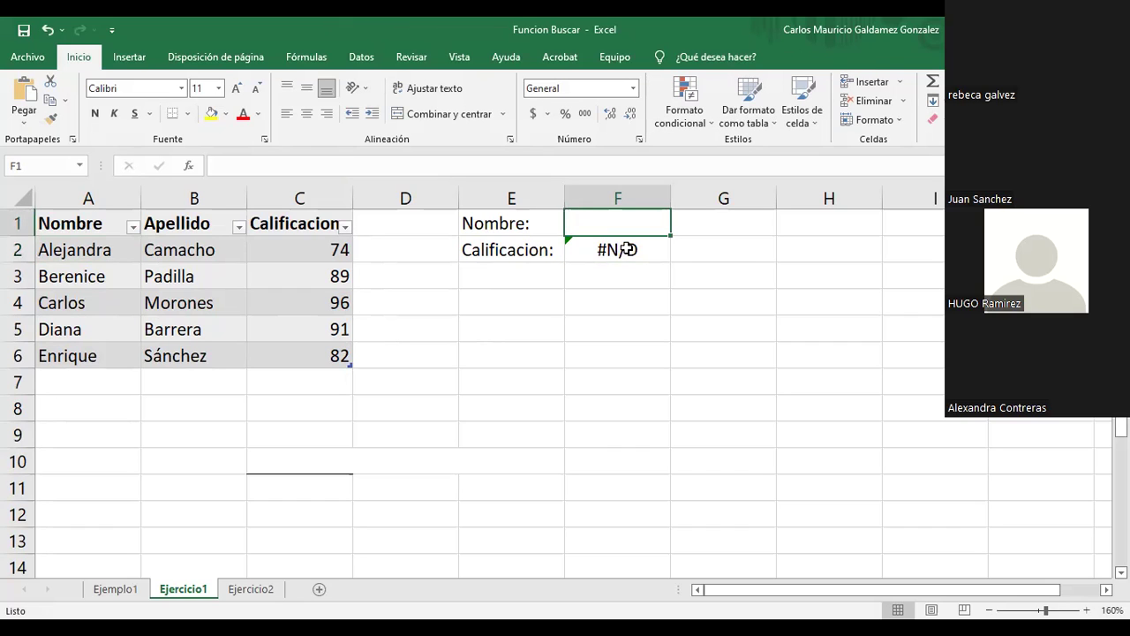
{"action": "key", "text": "Return"}
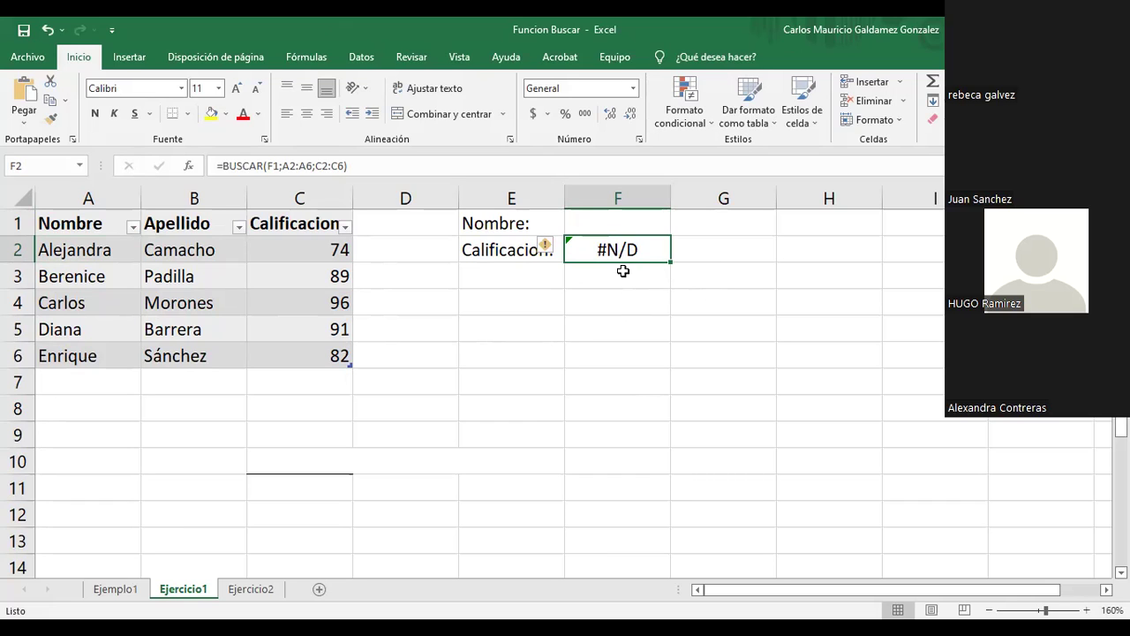
{"action": "left_click", "coordinate": [272, 169]}
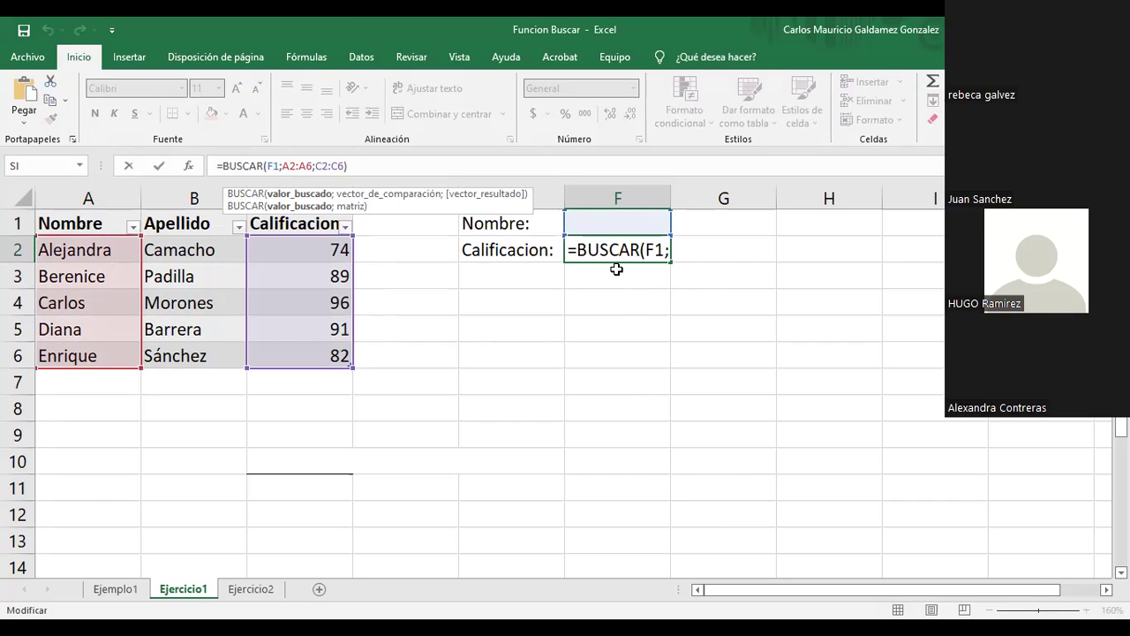
{"action": "key", "text": "ctrl+Return"}
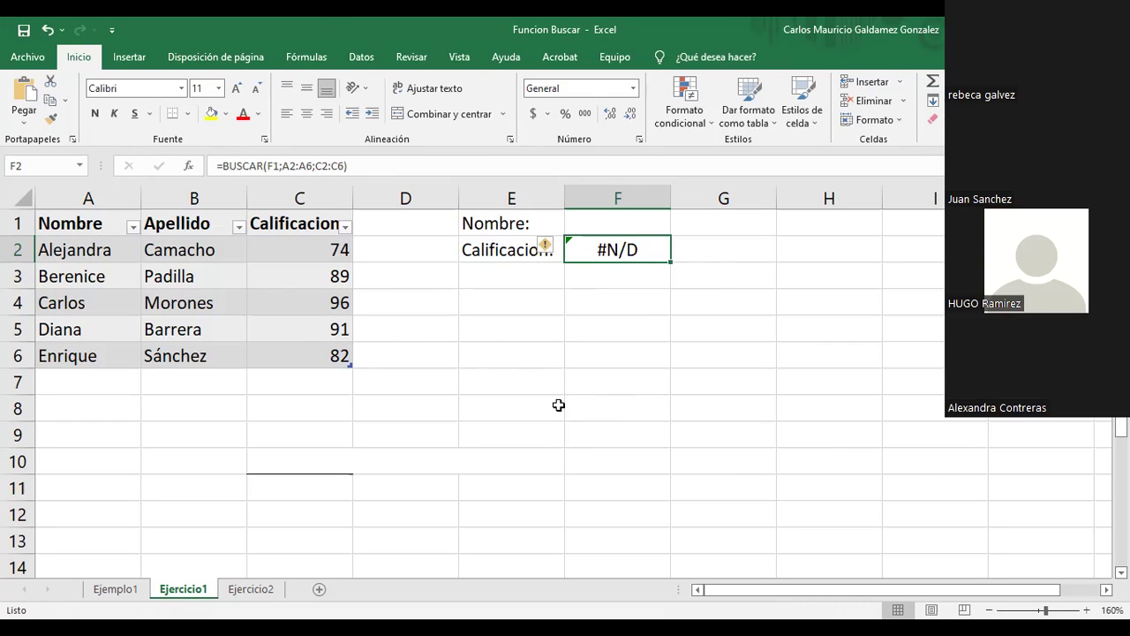
Re-enter C in F1 so F2 returns 89
{"action": "key", "text": "Up"}
{"action": "type", "text": "C"}
{"action": "key", "text": "ctrl+Return"}
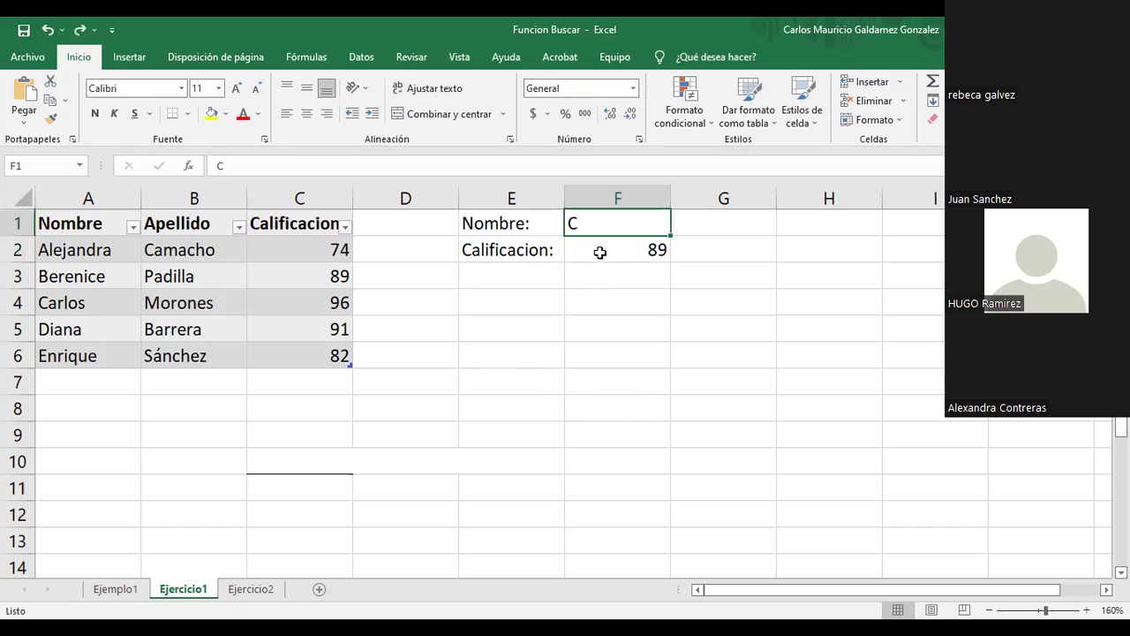
{"action": "left_click", "coordinate": [599, 251]}
Clear F1 and restore F2's SI+BUSCAR formula so it shows blank
{"action": "key", "text": "Up"}
{"action": "key", "text": "Delete"}
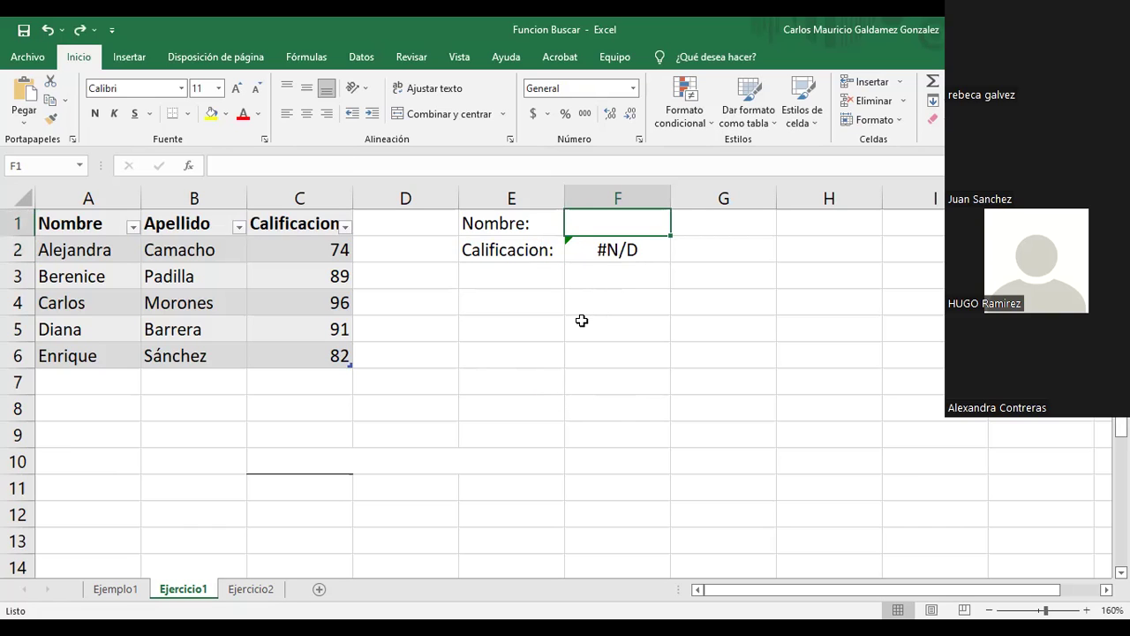
{"action": "key", "text": "Down"}
{"action": "left_click", "coordinate": [220, 167]}
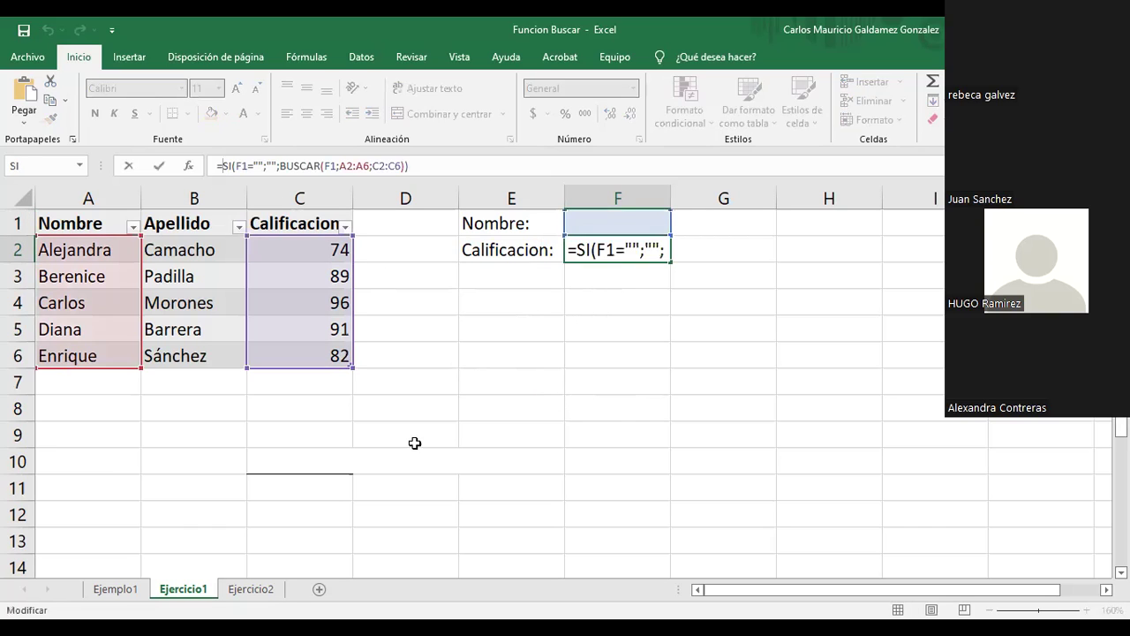
{"action": "left_click", "coordinate": [300, 462]}
{"action": "key", "text": "Escape"}
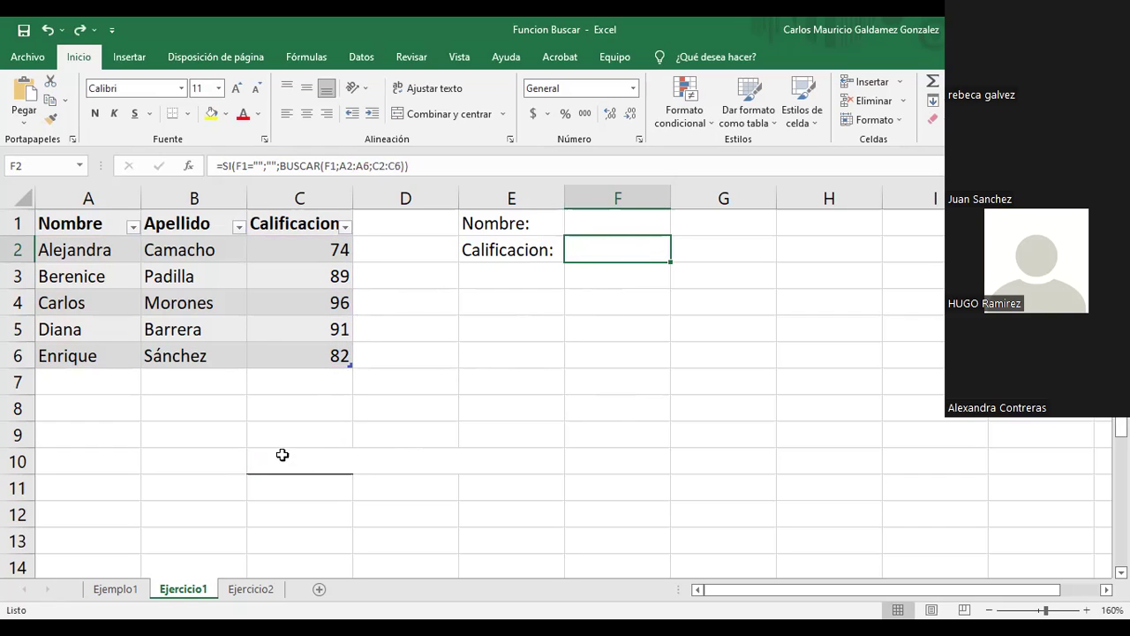
Make C10's formula text red and increase its font size to 16
{"action": "left_click", "coordinate": [282, 455]}
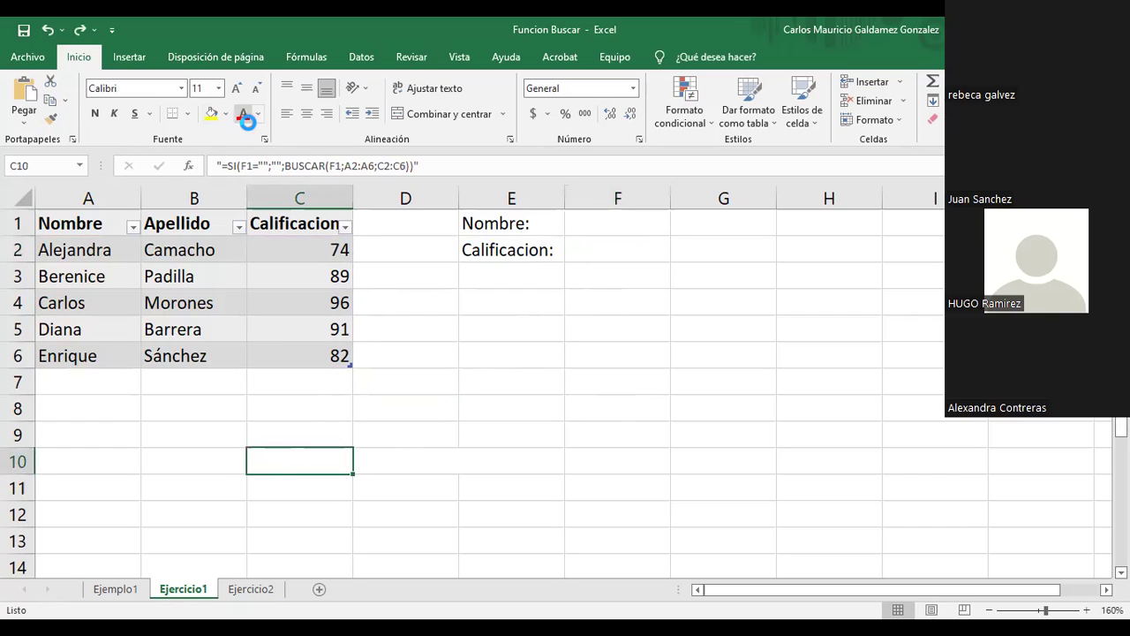
{"action": "left_click", "coordinate": [244, 115]}
{"action": "left_click", "coordinate": [236, 89]}
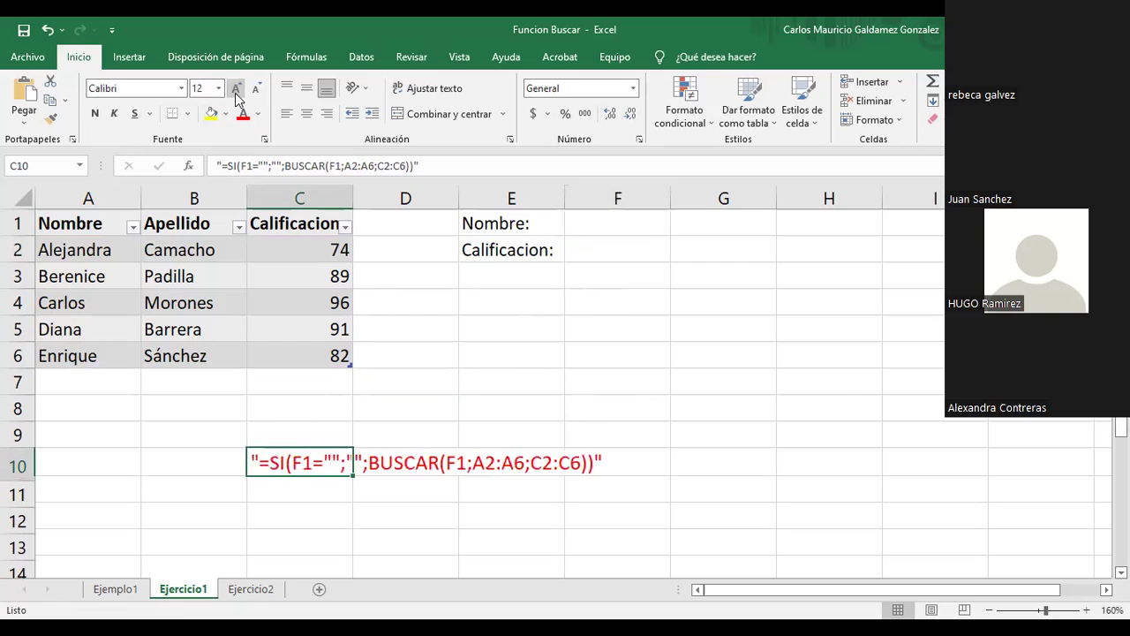
{"action": "left_click", "coordinate": [236, 89]}
{"action": "left_click", "coordinate": [294, 416]}
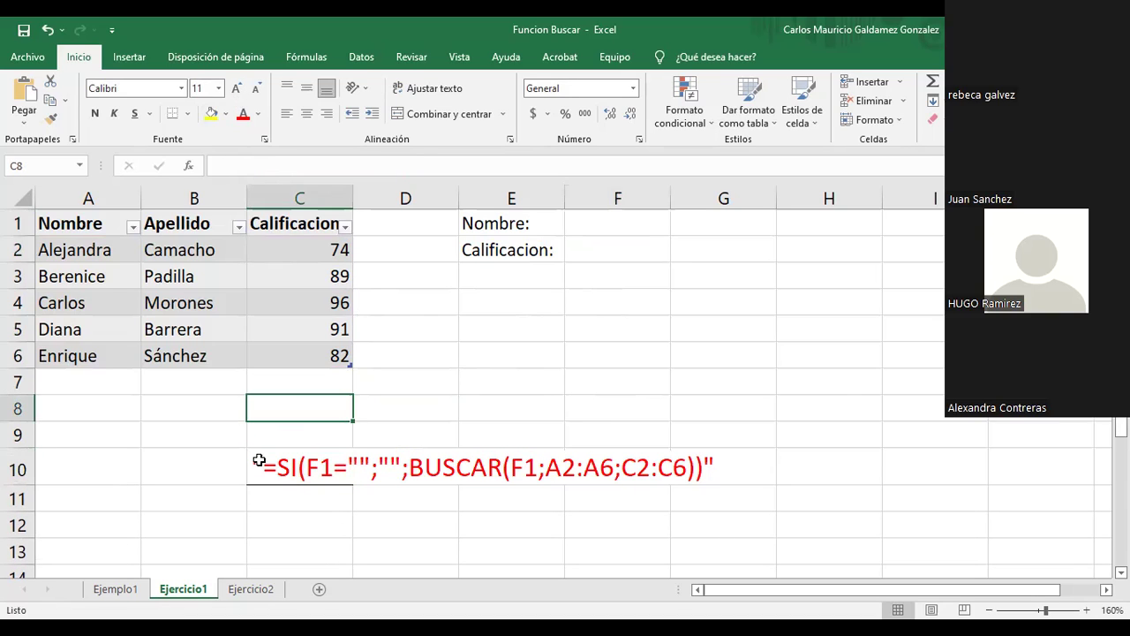
{"action": "left_click", "coordinate": [259, 460]}
{"action": "left_click", "coordinate": [281, 496]}
{"action": "left_click", "coordinate": [263, 455]}
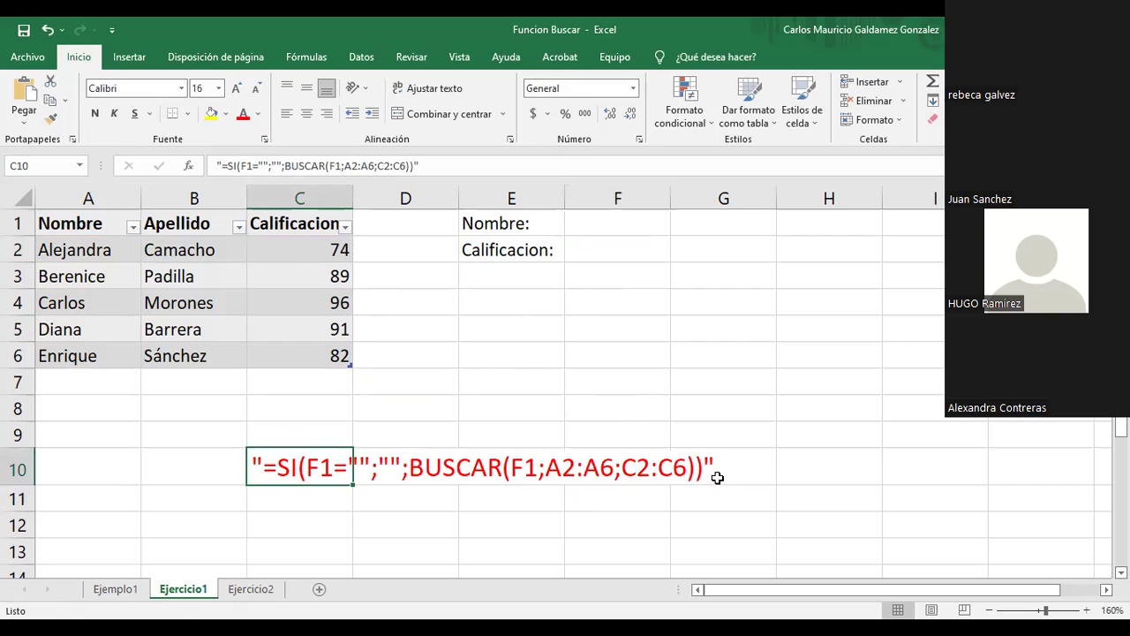
{"action": "left_click", "coordinate": [603, 251]}
{"action": "left_click", "coordinate": [270, 474]}
{"action": "double_click", "coordinate": [276, 473]}
{"action": "left_click_drag", "start_coordinate": [264, 469], "coordinate": [371, 471]}
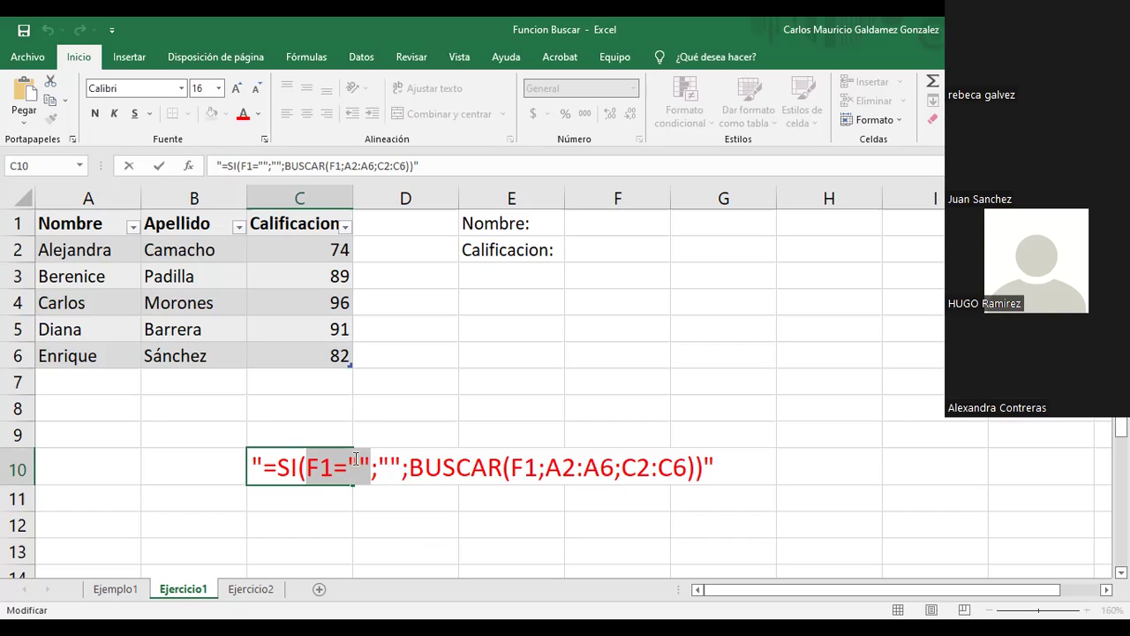
{"action": "left_click_drag", "start_coordinate": [381, 469], "coordinate": [402, 469]}
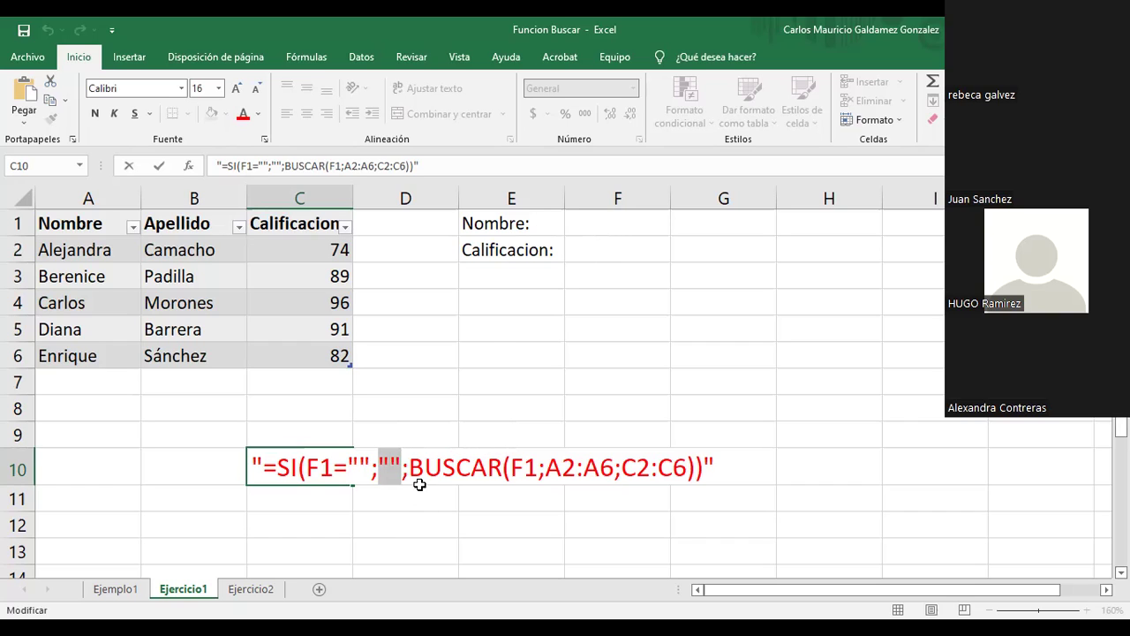
{"action": "left_click", "coordinate": [413, 470]}
{"action": "double_click", "coordinate": [468, 469]}
{"action": "left_click_drag", "start_coordinate": [558, 461], "coordinate": [698, 495]}
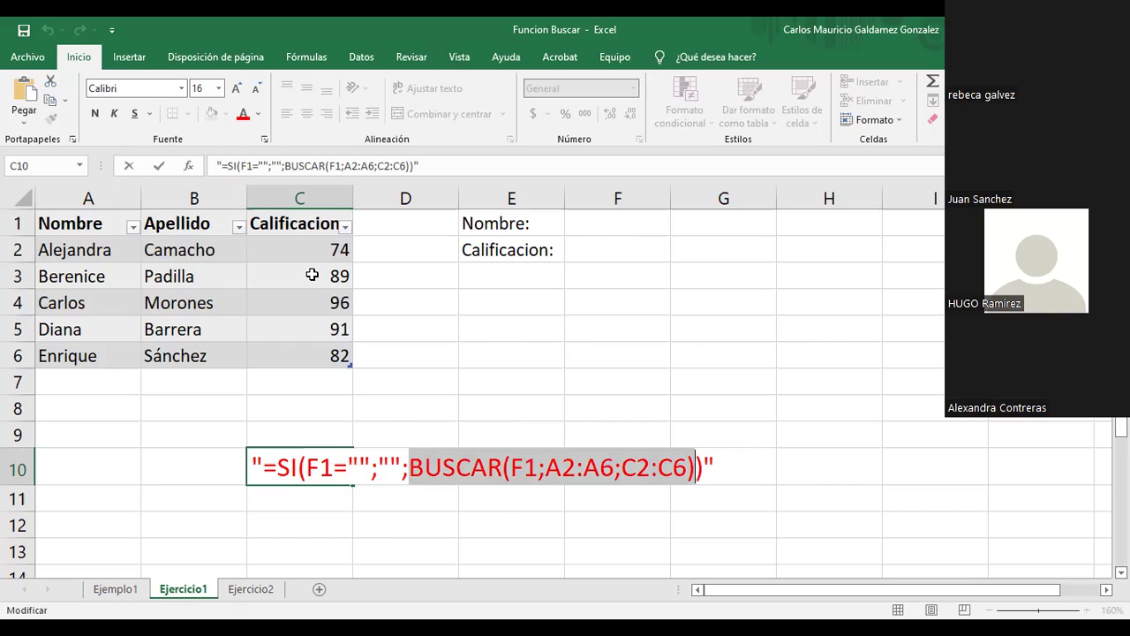
Enter Carlos in F1 (grade 96), then Enrique (grade 82)
{"action": "left_click", "coordinate": [590, 223]}
{"action": "type", "text": "Carlos"}
{"action": "key", "text": "Return"}
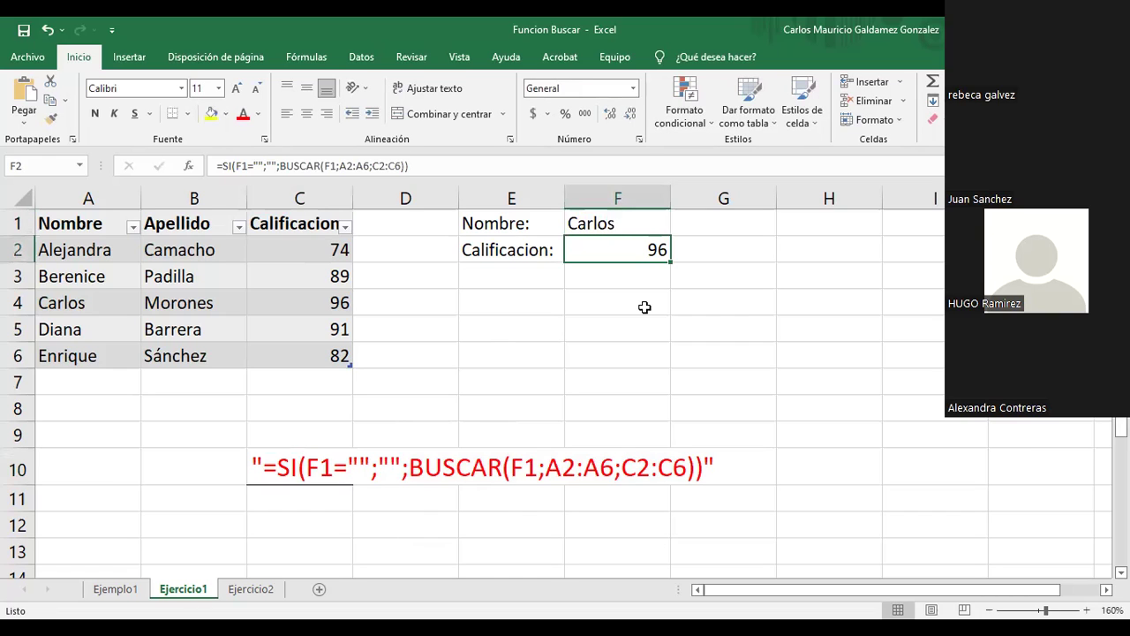
{"action": "key", "text": "Up"}
{"action": "type", "text": "Enrique"}
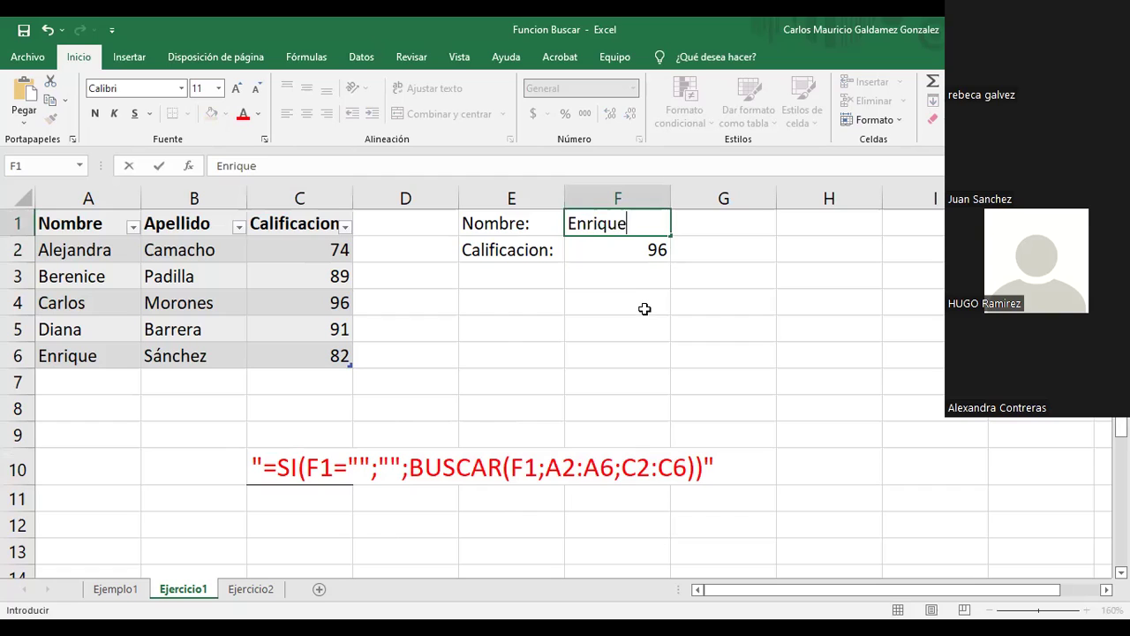
{"action": "key", "text": "Return"}
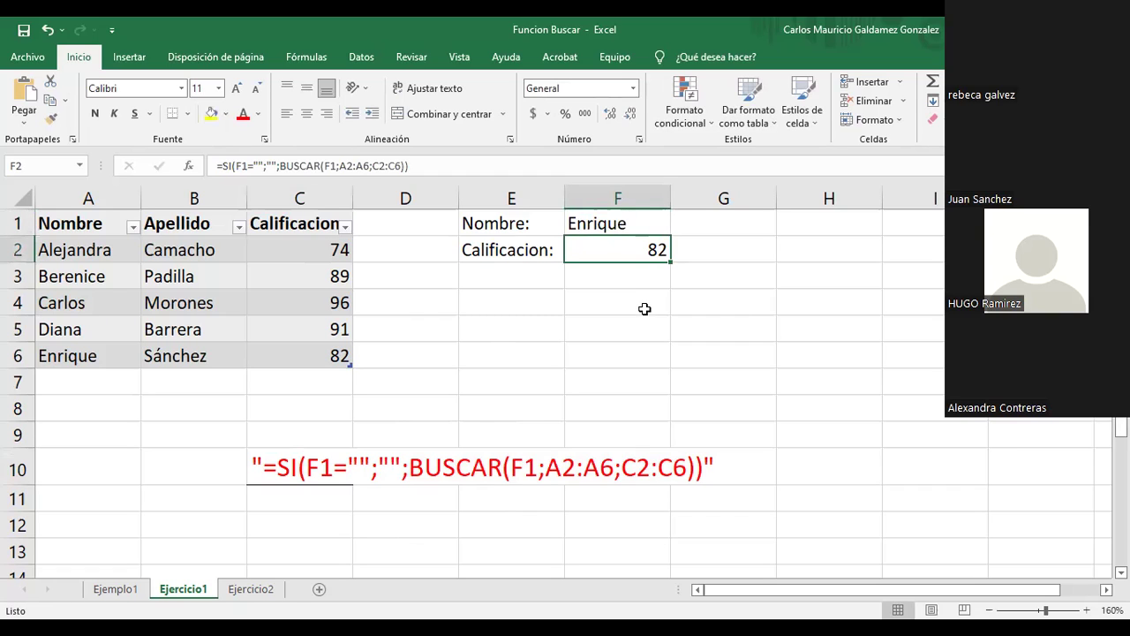
{"action": "left_click", "coordinate": [262, 474]}
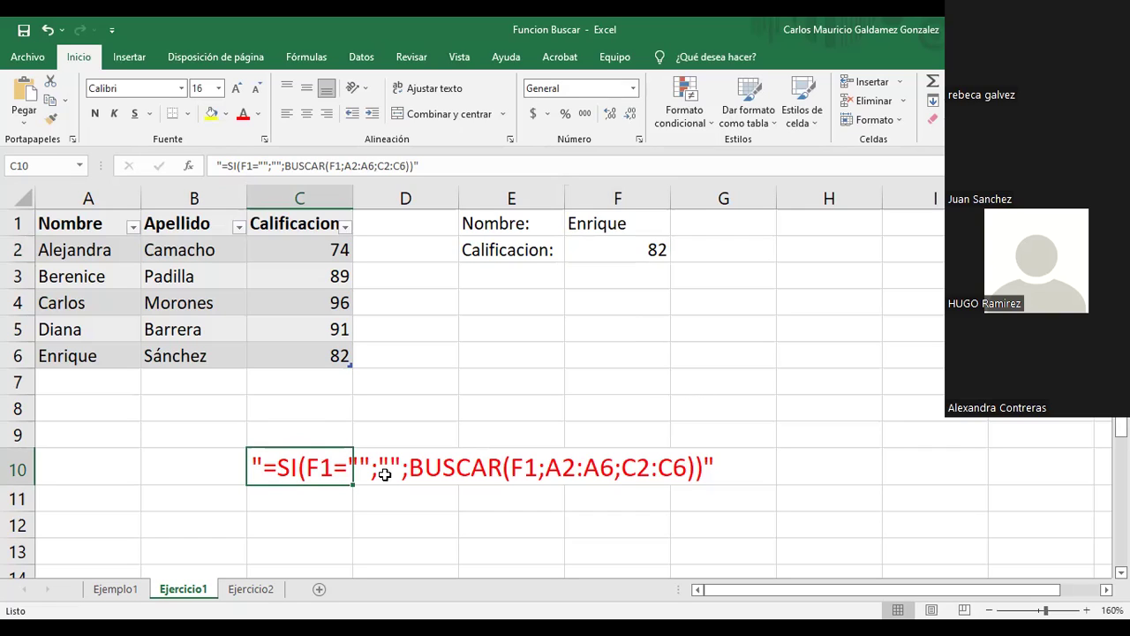
Select C9, then C10 to review the red SI+BUSCAR formula text
{"action": "left_click", "coordinate": [343, 441]}
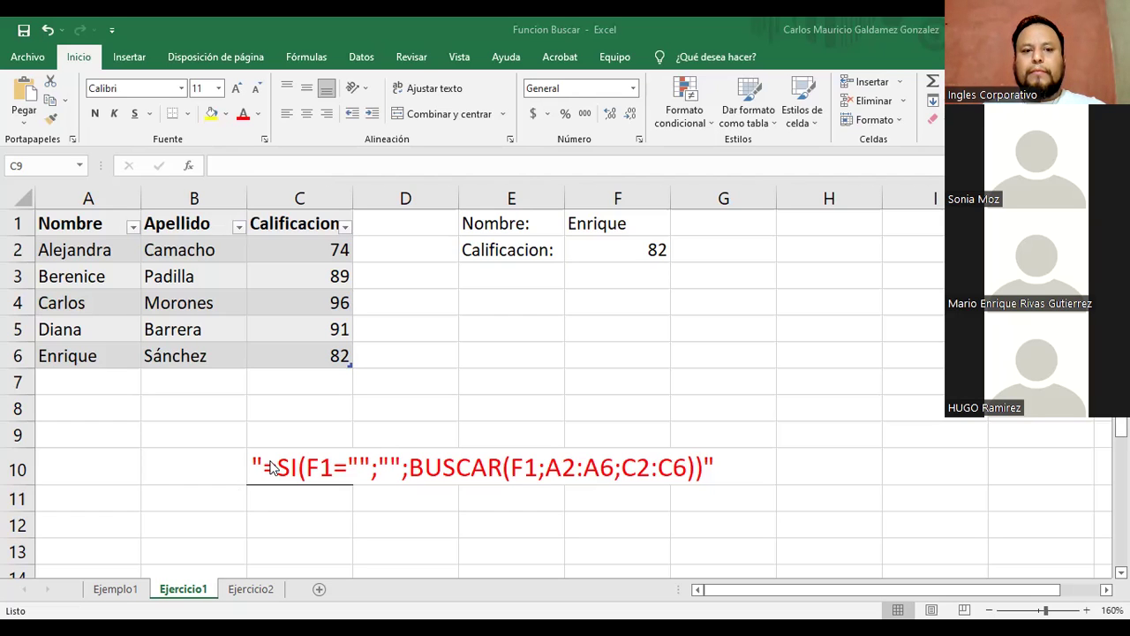
{"action": "left_click", "coordinate": [268, 475]}
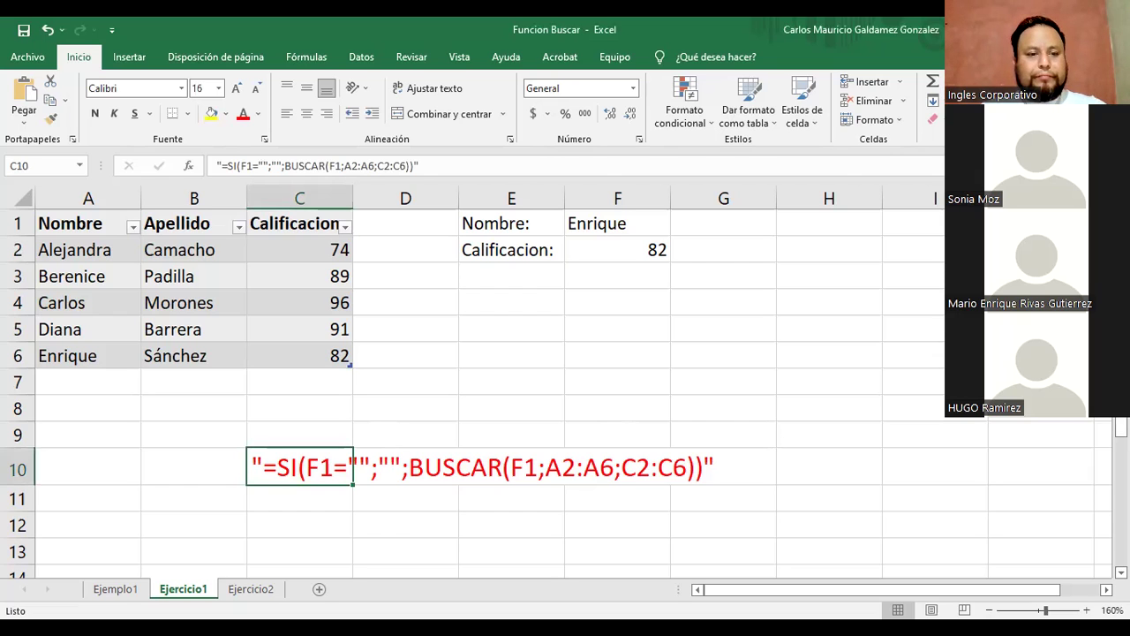
Open the Ejemplo1 sheet, zoom in, and select cell D2 under Resultado
{"action": "left_click", "coordinate": [116, 590]}
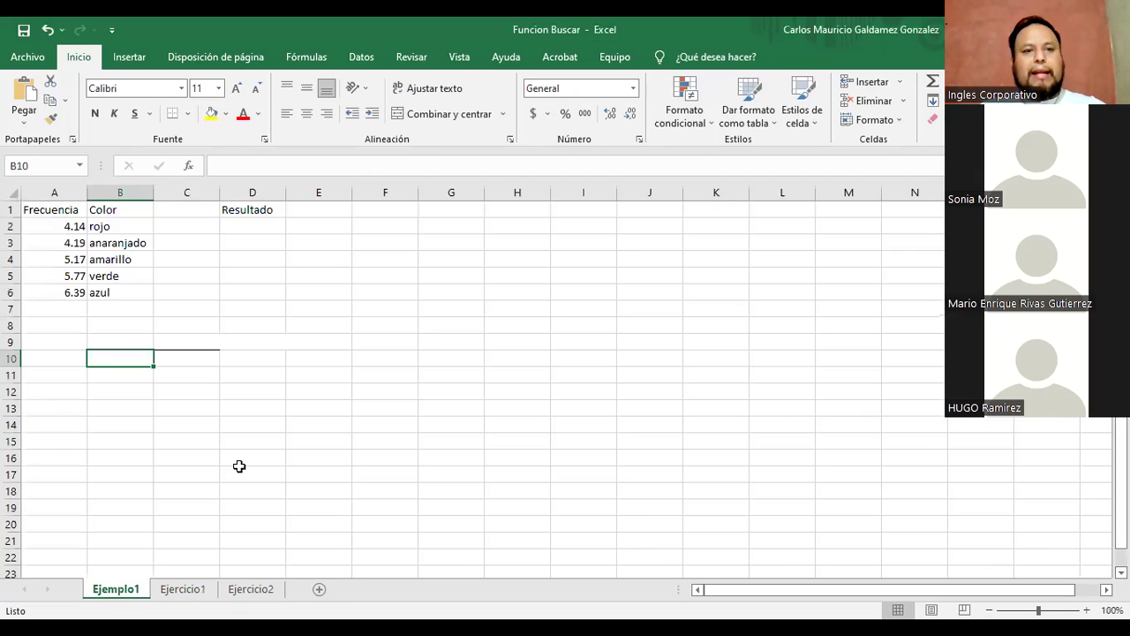
{"action": "scroll", "coordinate": [312, 446], "scroll_direction": "up", "scroll_amount": 2}
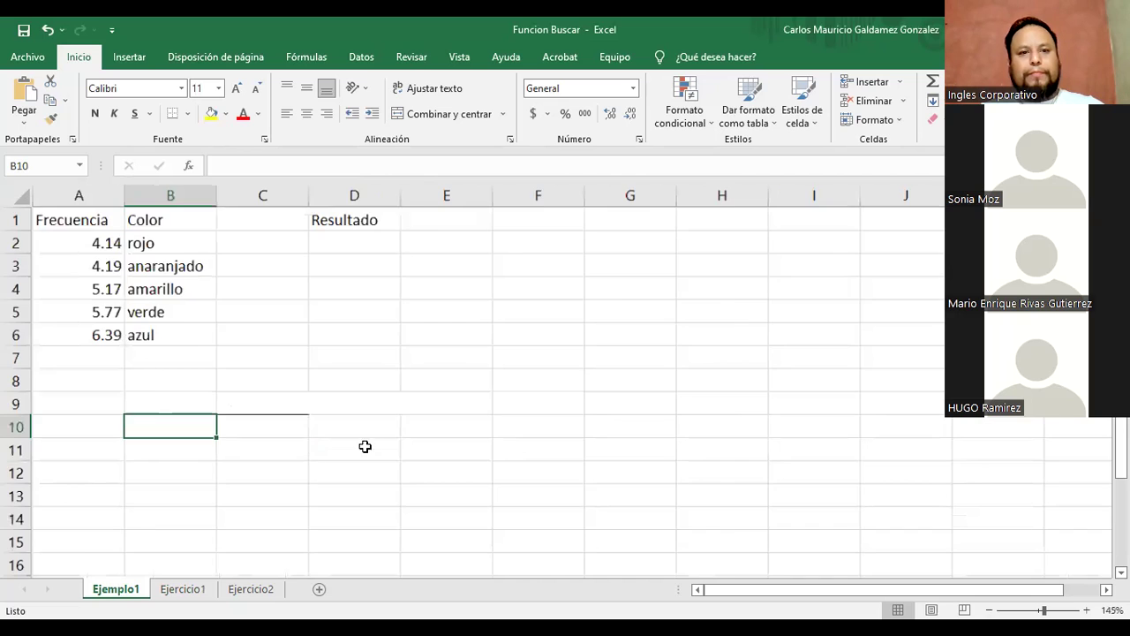
{"action": "scroll", "coordinate": [366, 447], "scroll_direction": "up", "scroll_amount": 3}
{"action": "left_click", "coordinate": [438, 261]}
{"action": "left_click", "coordinate": [537, 257]}
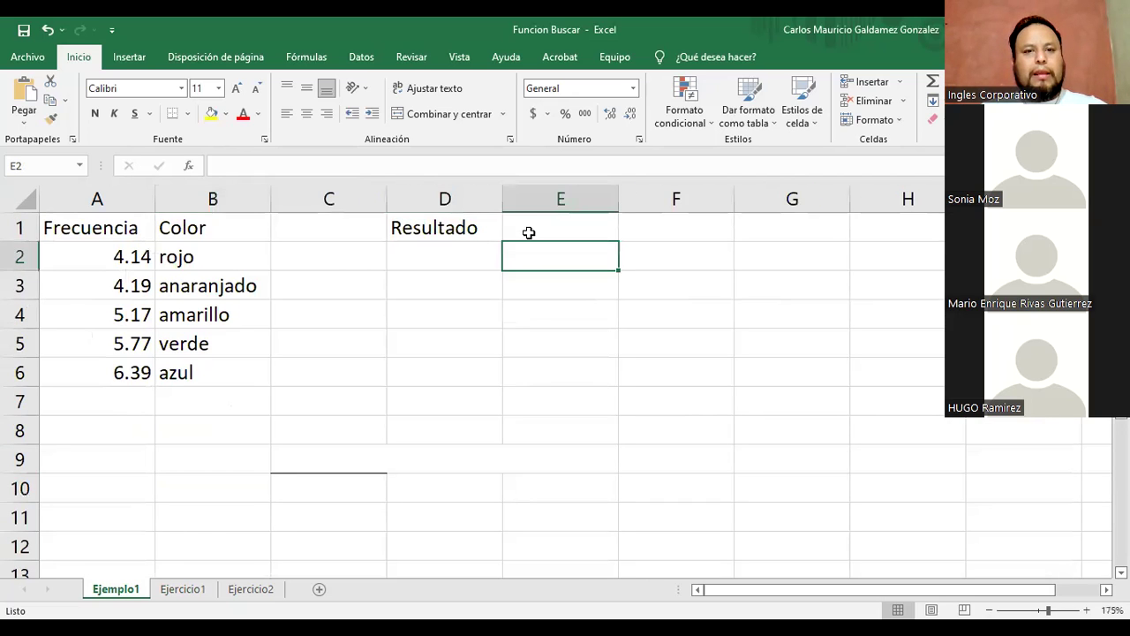
{"action": "left_click", "coordinate": [527, 232]}
{"action": "key", "text": "ctrl+shift+Down"}
{"action": "left_click", "coordinate": [530, 229]}
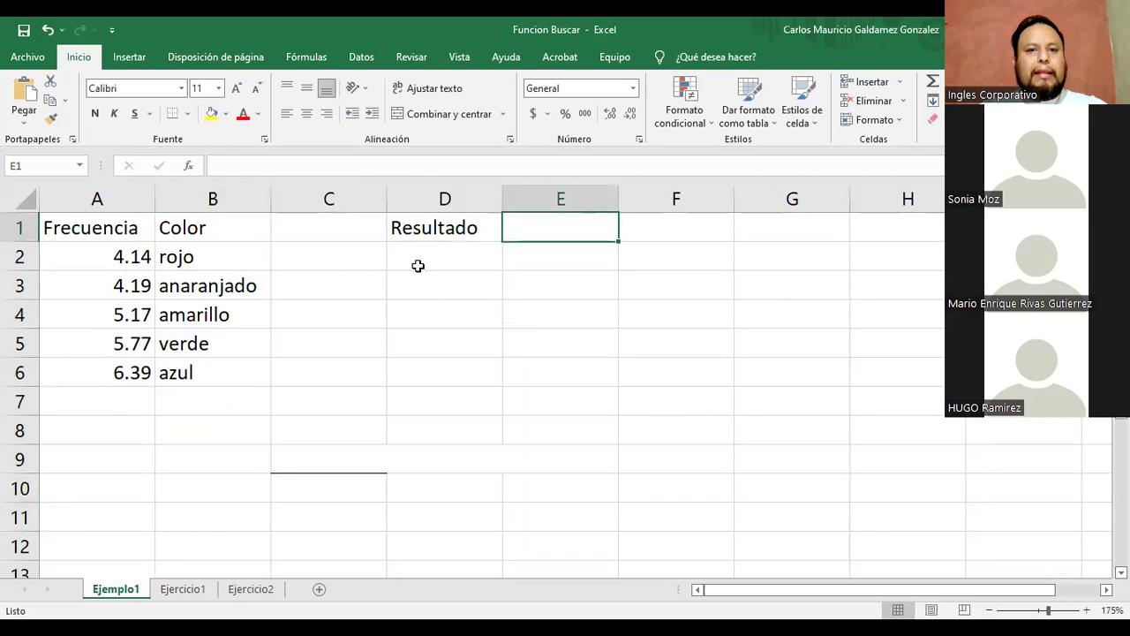
{"action": "key", "text": "Left"}
{"action": "key", "text": "Down"}
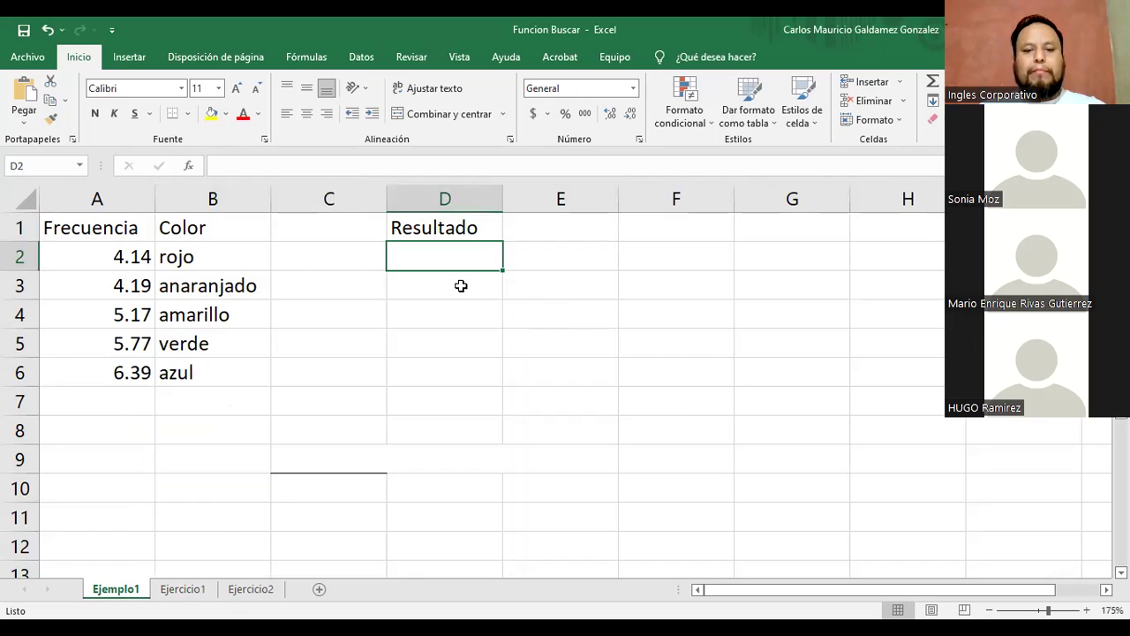
Enter =BUSCAR(6.39;A2:A6;B2:B6) in D2 so it returns azul
{"action": "type", "text": "="}
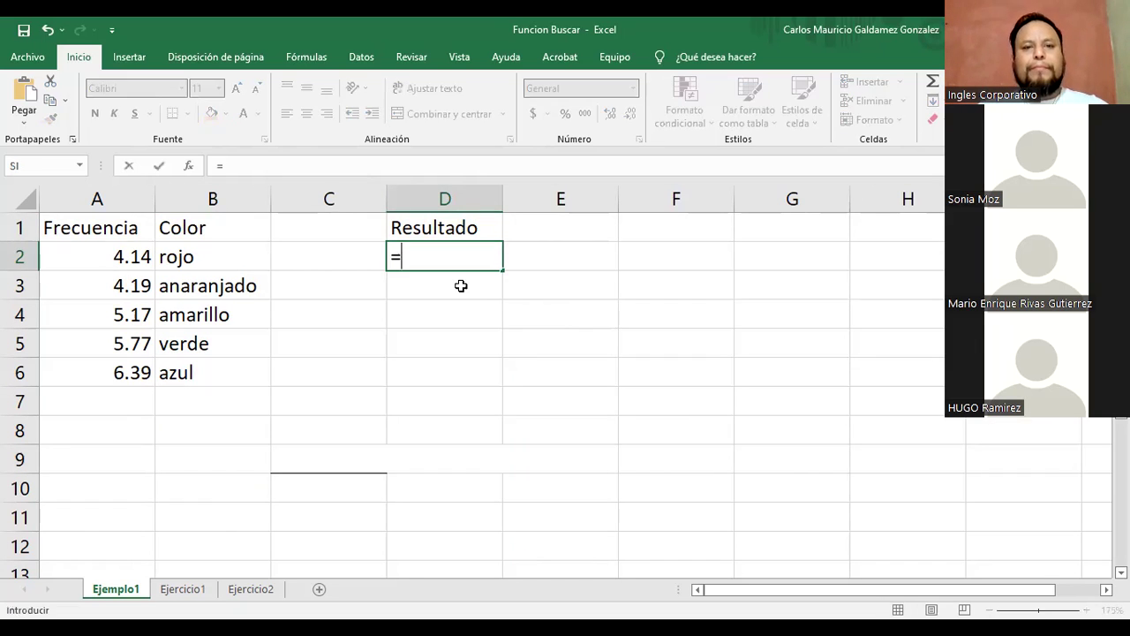
{"action": "type", "text": "buscar"}
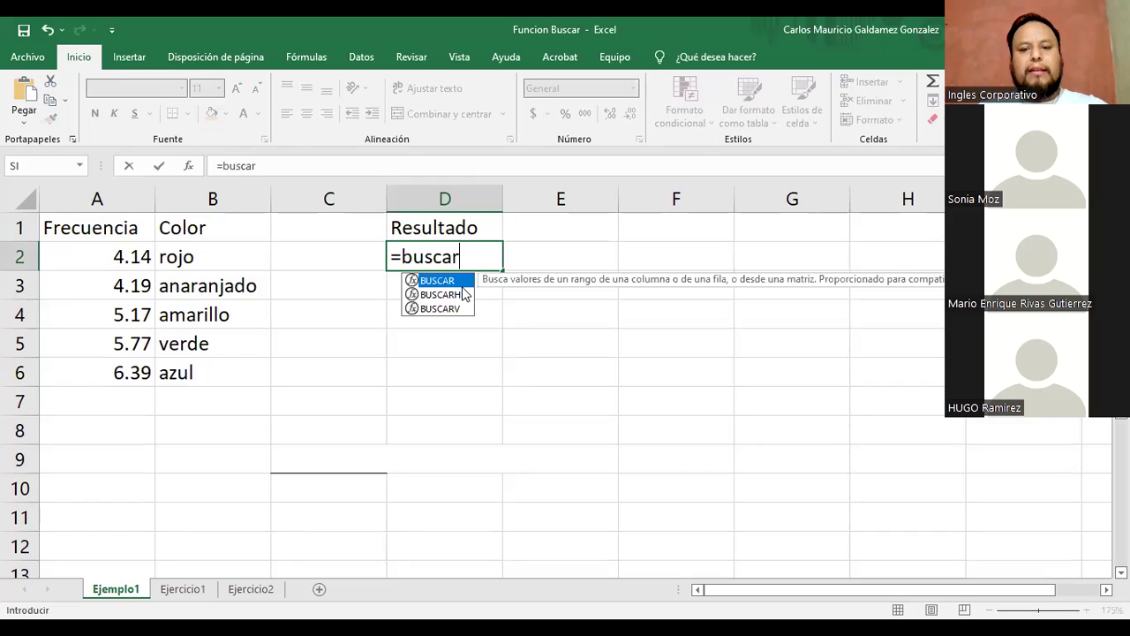
{"action": "key", "text": "Tab"}
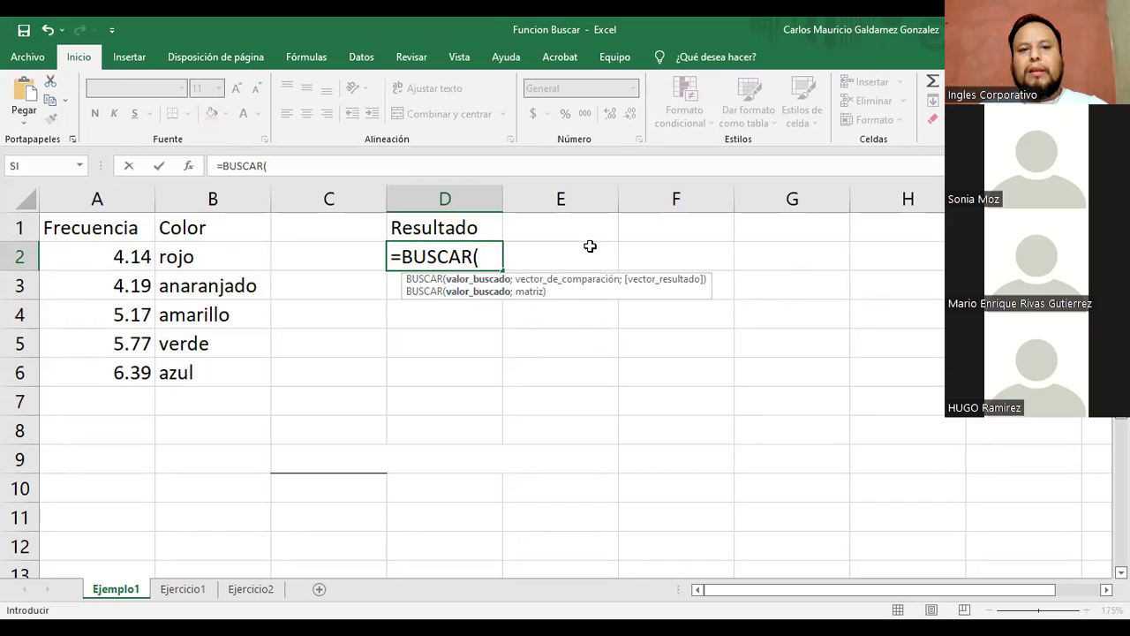
{"action": "type", "text": "6.39"}
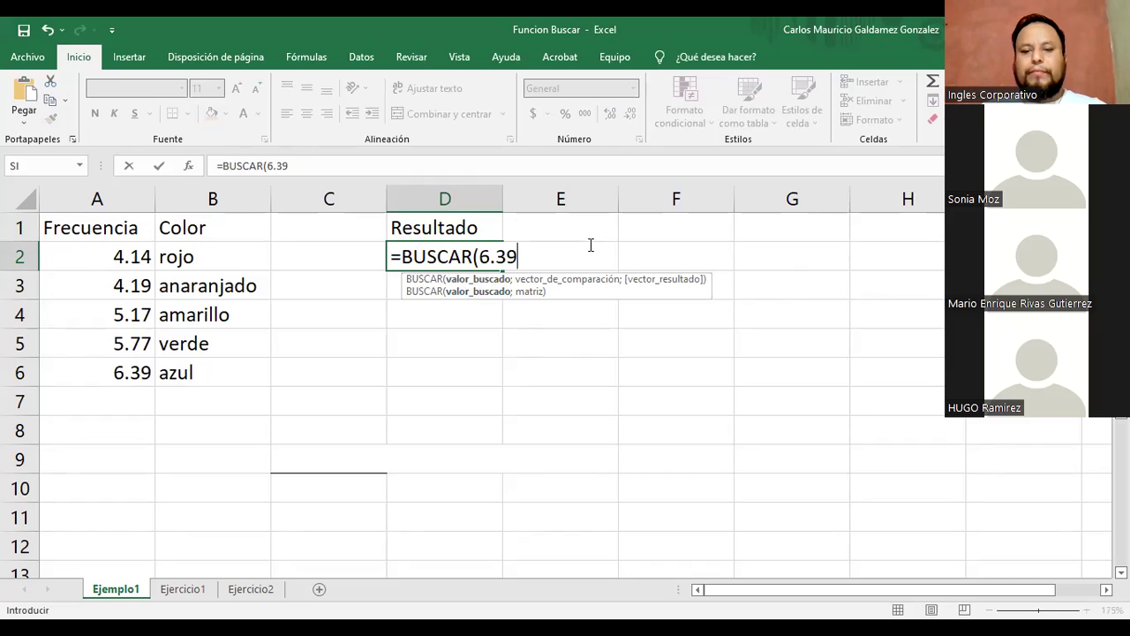
{"action": "type", "text": ";"}
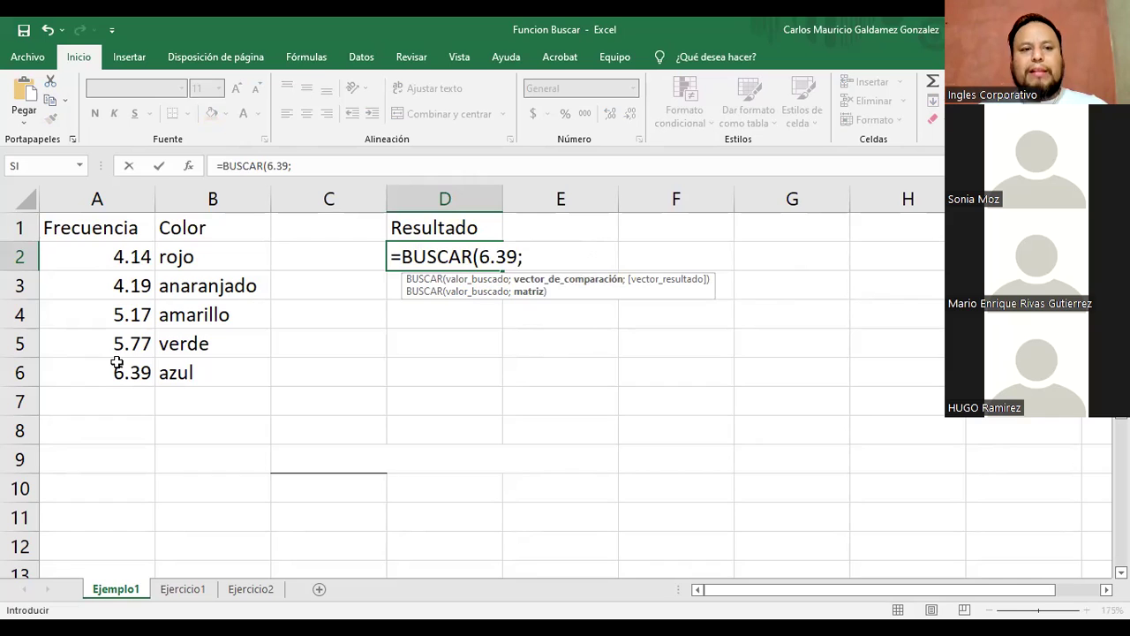
{"action": "left_click_drag", "start_coordinate": [115, 365], "coordinate": [110, 257]}
{"action": "type", "text": ";"}
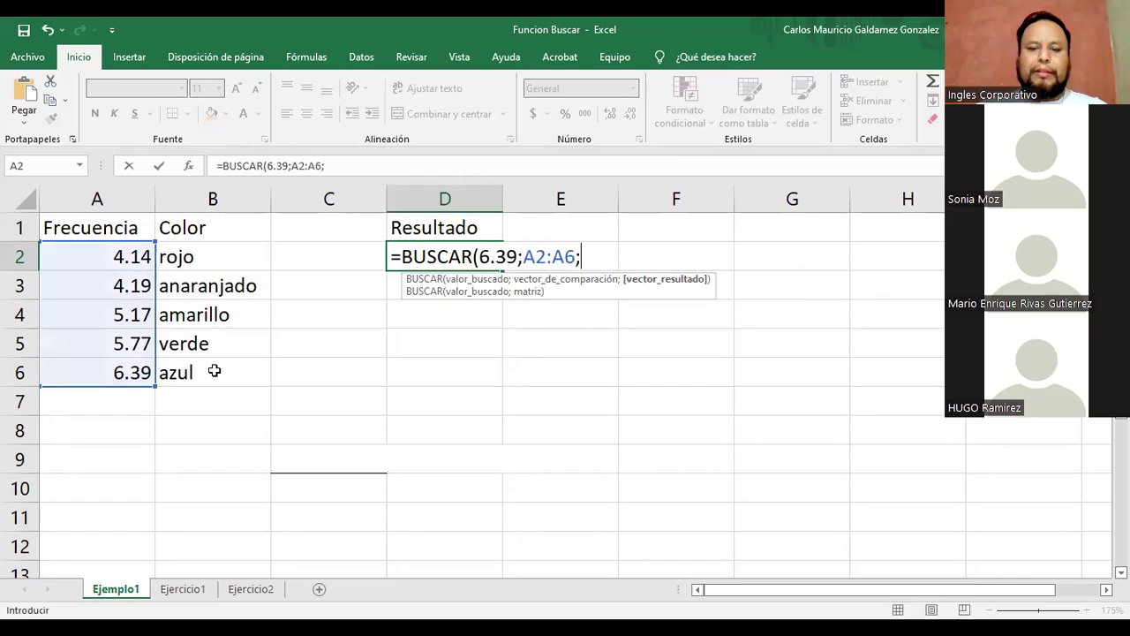
{"action": "left_click_drag", "start_coordinate": [212, 257], "coordinate": [215, 372]}
{"action": "type", "text": ")"}
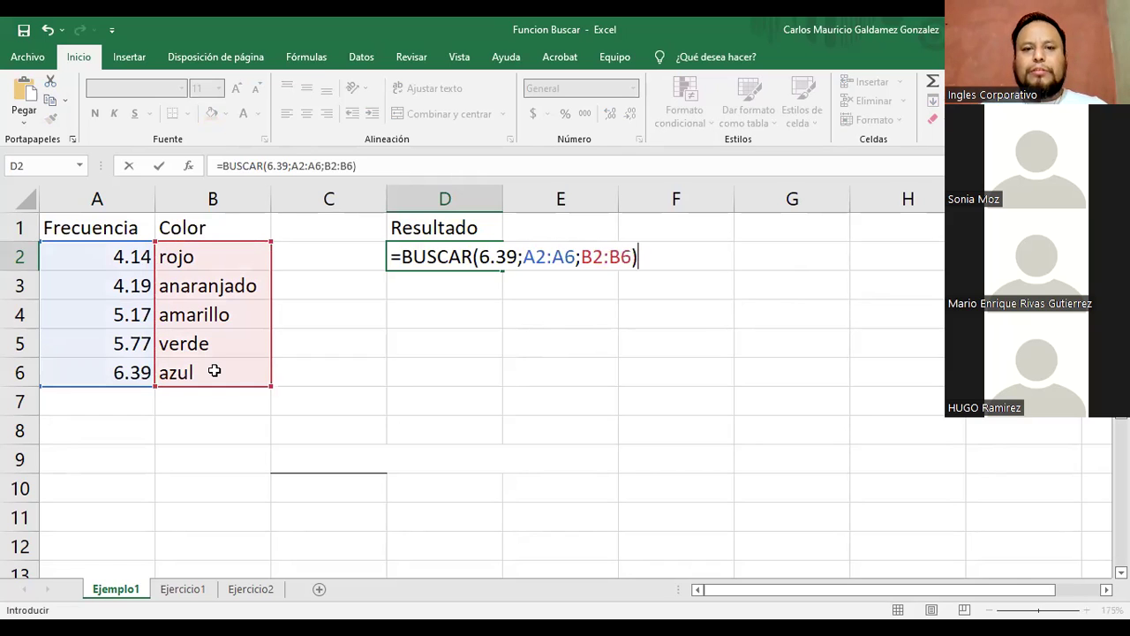
{"action": "key", "text": "Return"}
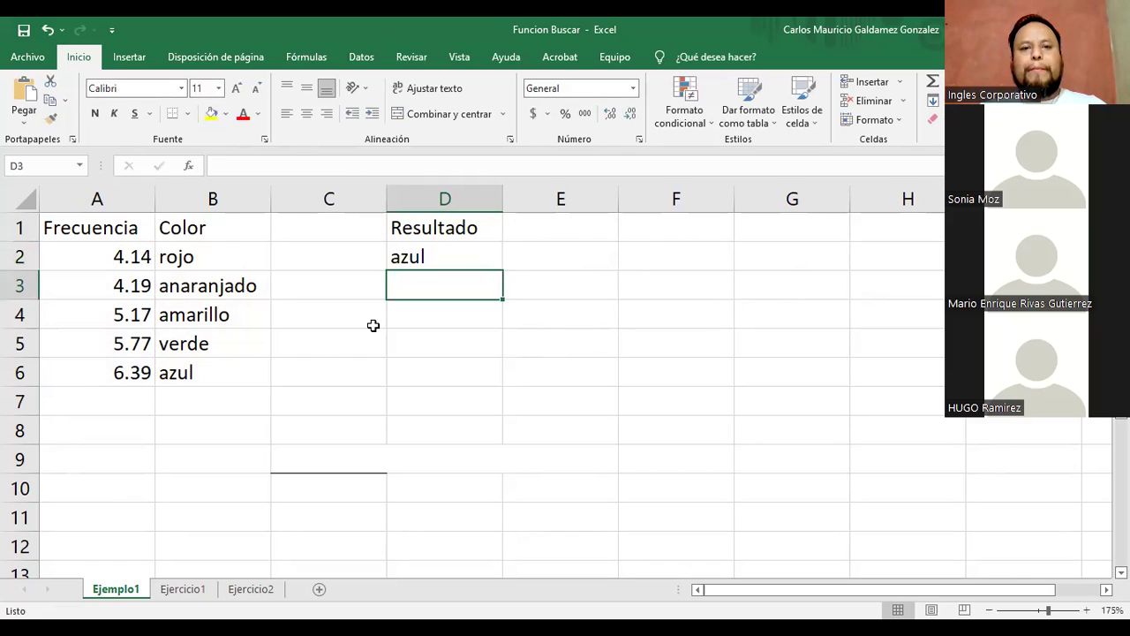
Review D2's arguments against the 6.39 and azul pair, then move to the Ejercicio2 sheet
{"action": "left_click", "coordinate": [403, 263]}
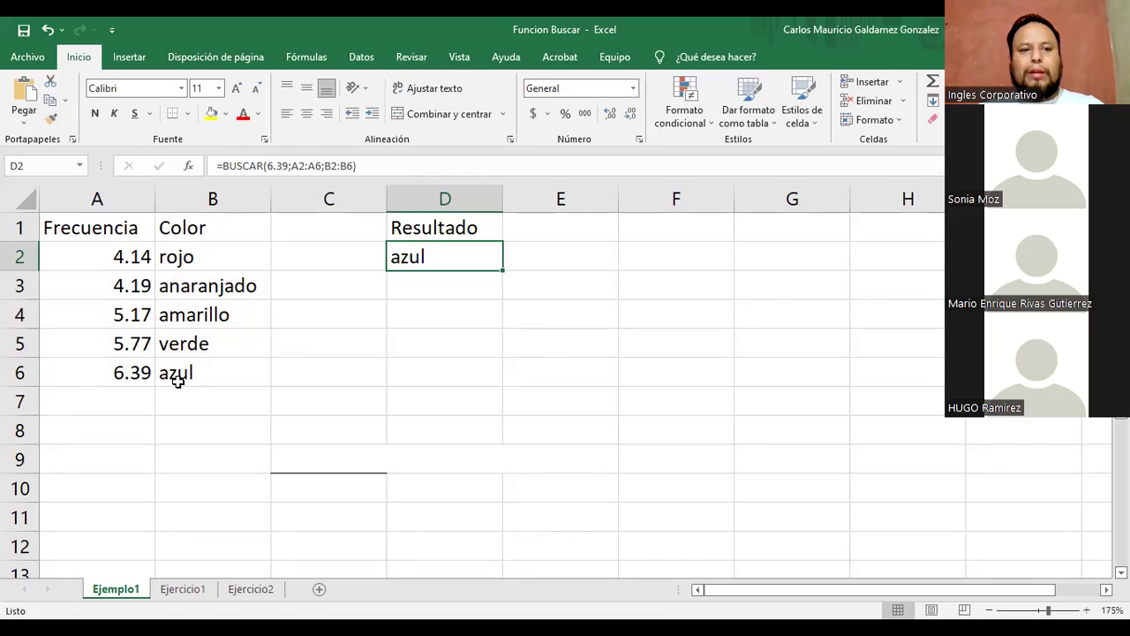
{"action": "left_click", "coordinate": [205, 378]}
{"action": "left_click", "coordinate": [143, 375], "text": "shift"}
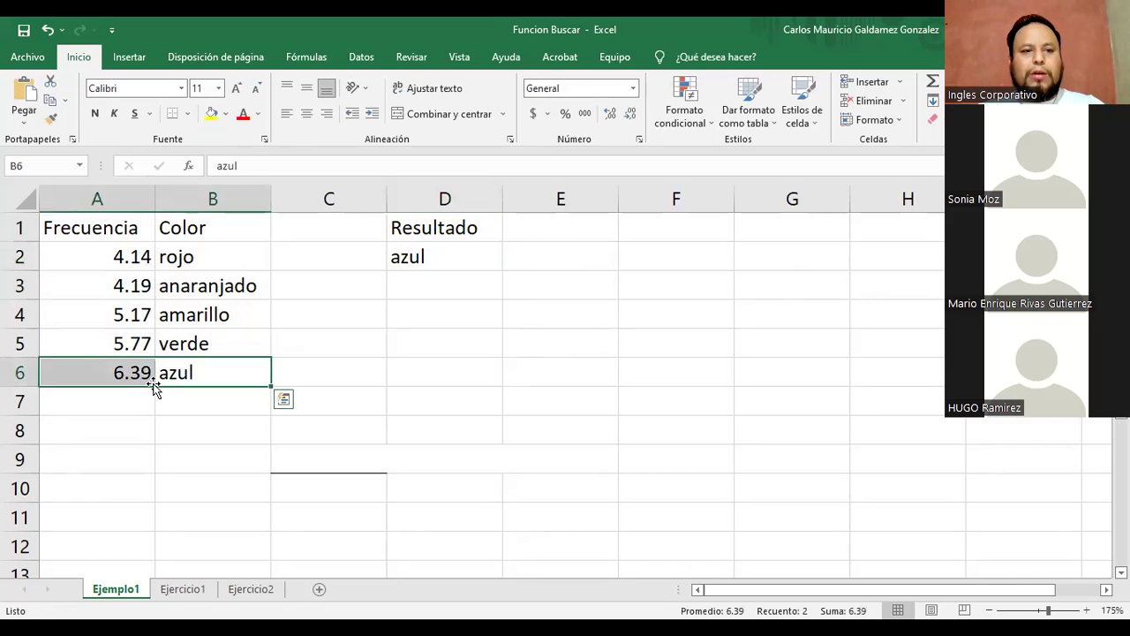
{"action": "left_click", "coordinate": [421, 259]}
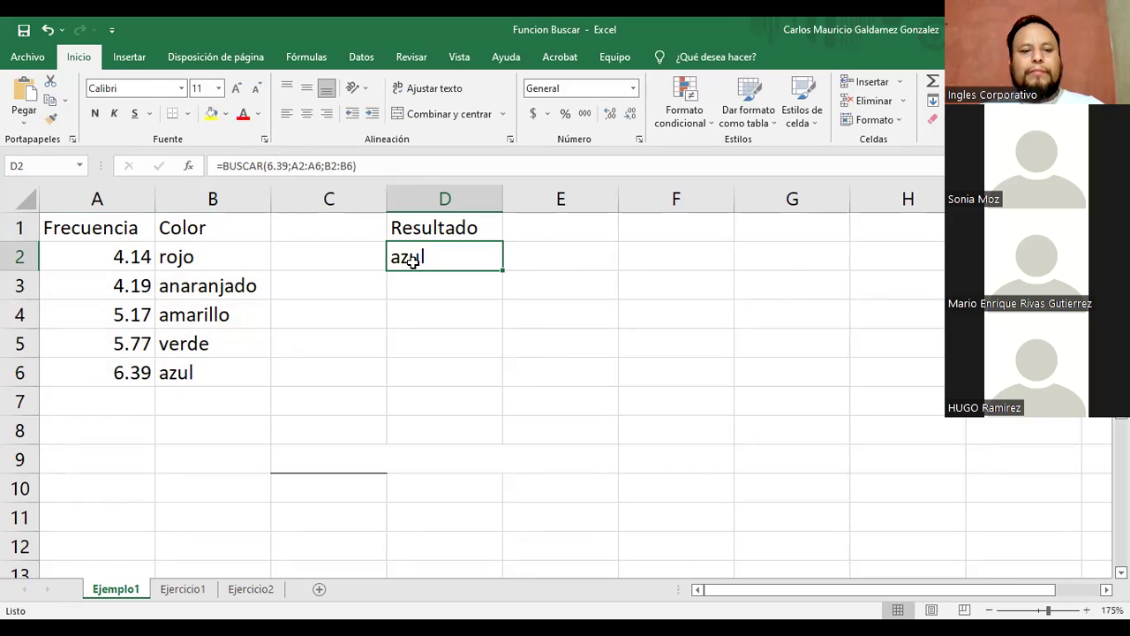
{"action": "double_click", "coordinate": [414, 256]}
{"action": "left_click_drag", "start_coordinate": [478, 256], "coordinate": [519, 256]}
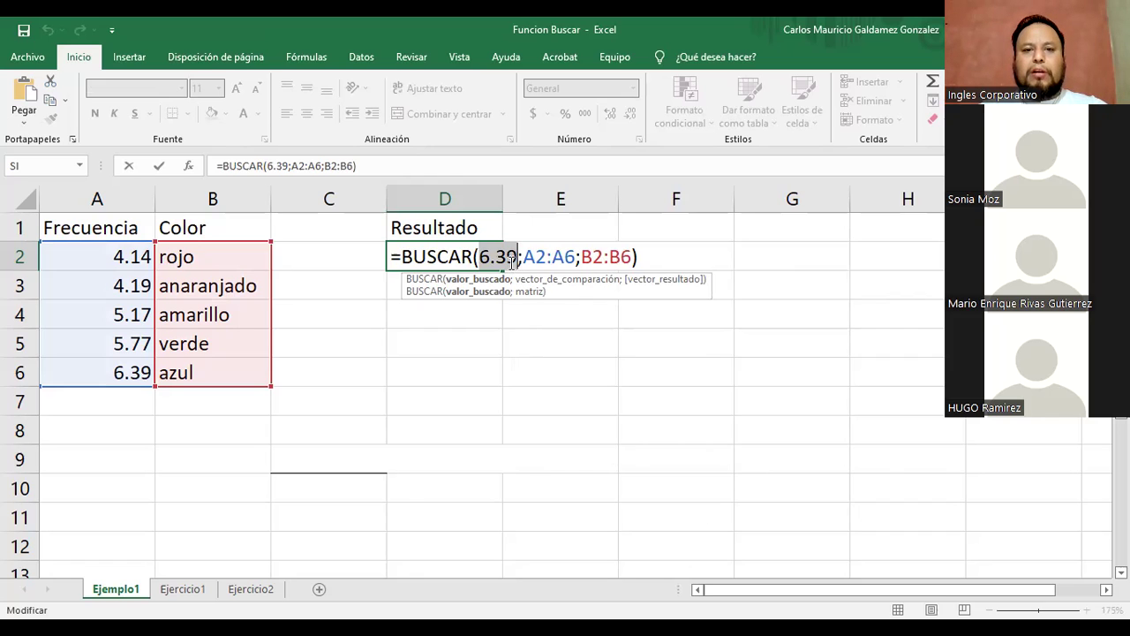
{"action": "left_click", "coordinate": [532, 292]}
{"action": "left_click_drag", "start_coordinate": [390, 256], "coordinate": [634, 256]}
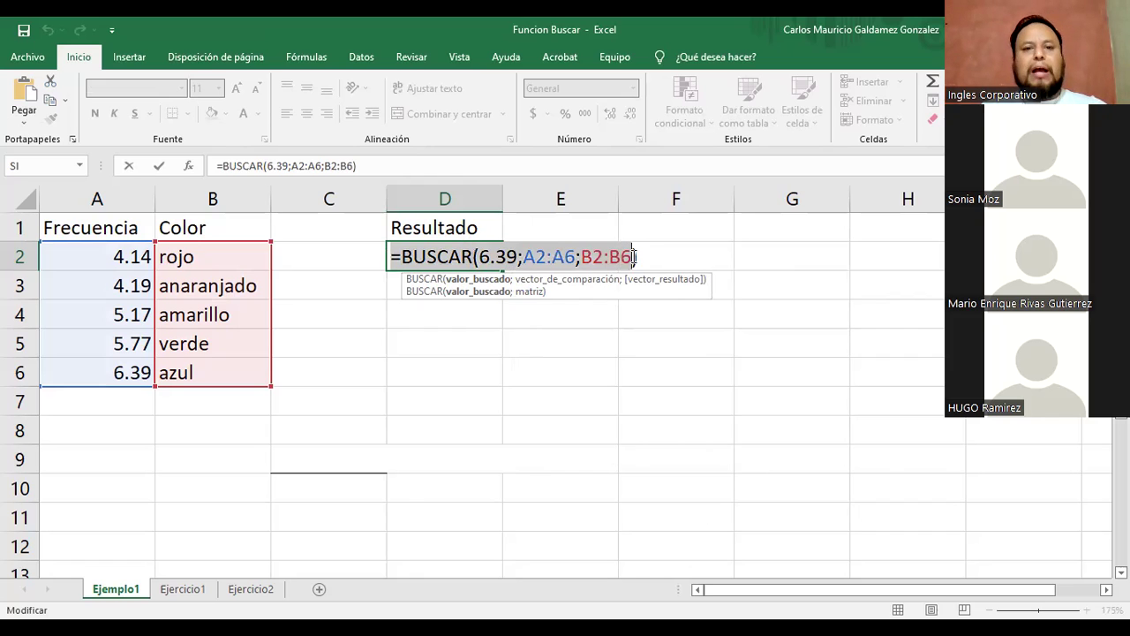
{"action": "left_click", "coordinate": [434, 258]}
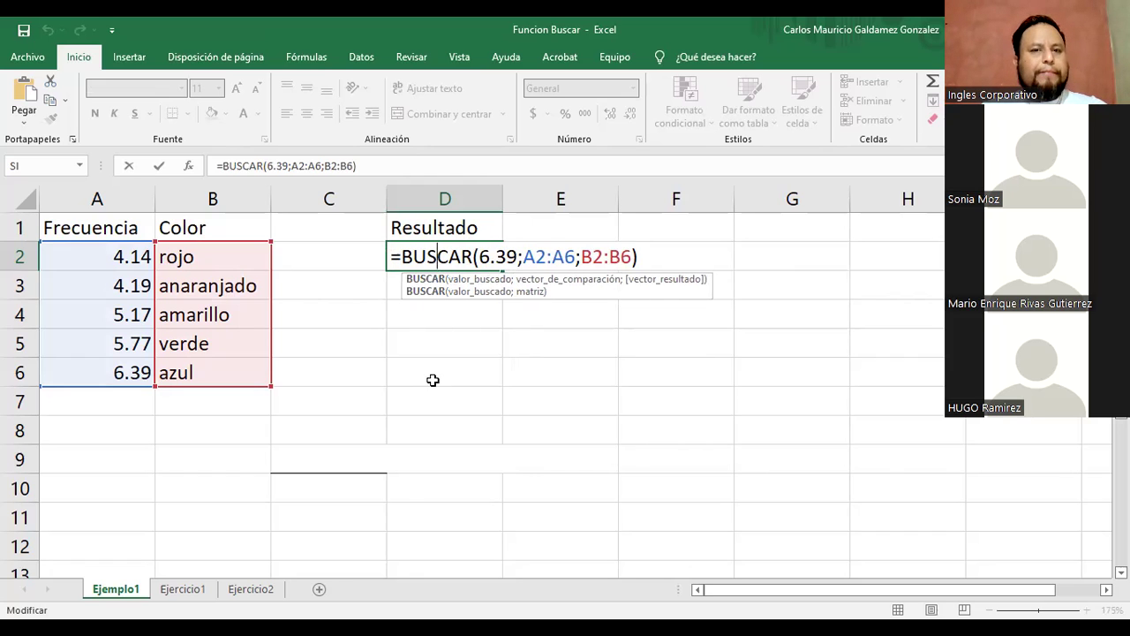
{"action": "left_click", "coordinate": [243, 601]}
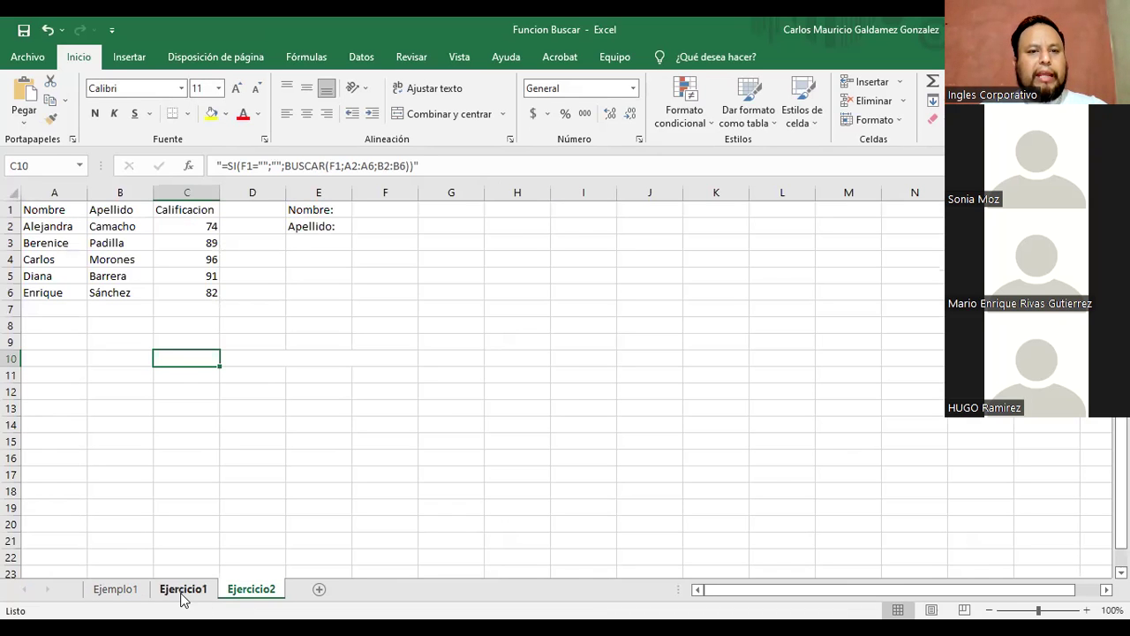
Back on Ejercicio1, step through the BUSCAR formula text in C10 before switching to the slides
{"action": "left_click", "coordinate": [182, 596]}
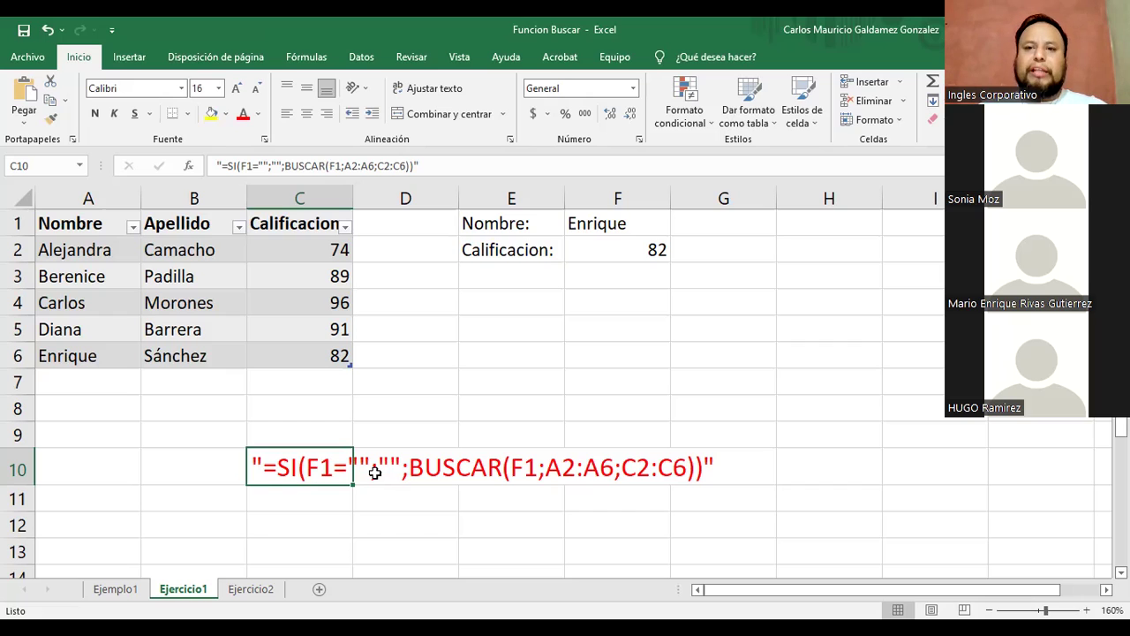
{"action": "double_click", "coordinate": [277, 471]}
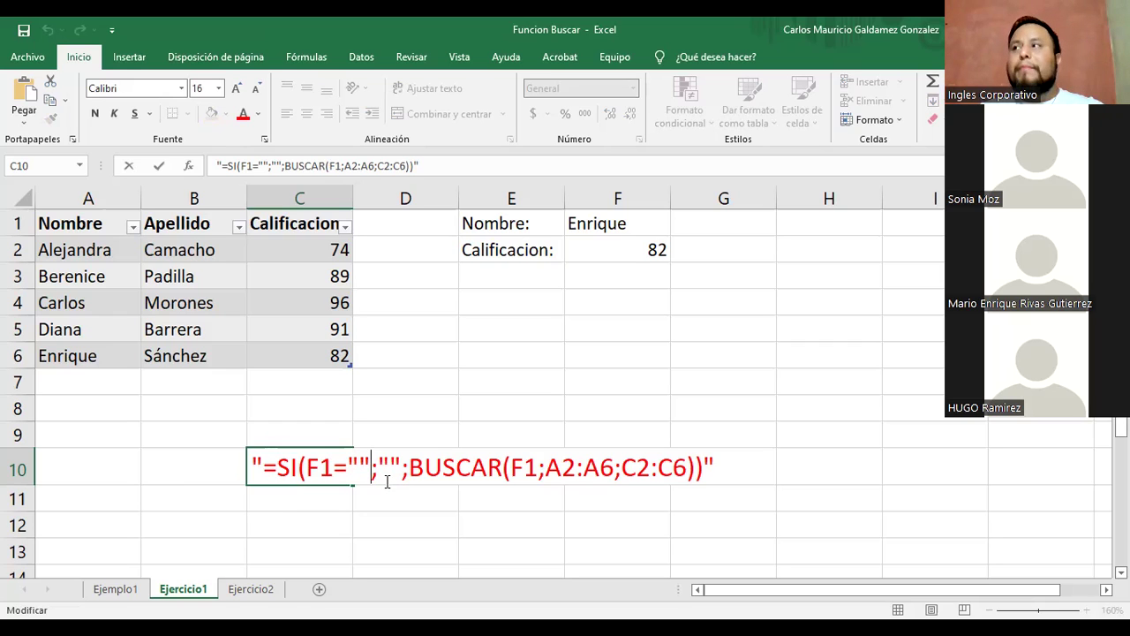
{"action": "key", "text": "Left"}
{"action": "key", "text": "Left"}
{"action": "key", "text": "Left"}
{"action": "key", "text": "Left"}
{"action": "key", "text": "Left"}
{"action": "key", "text": "Left"}
{"action": "key", "text": "Left"}
{"action": "key", "text": "Left"}
{"action": "key", "text": "Left"}
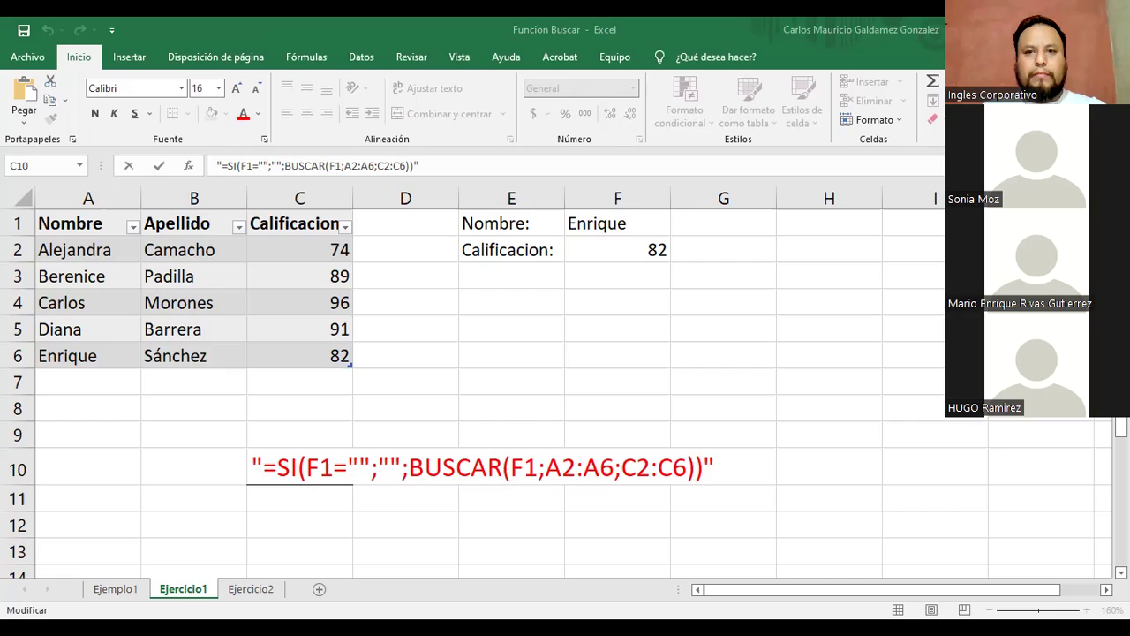
{"action": "key", "text": "alt+Tab"}
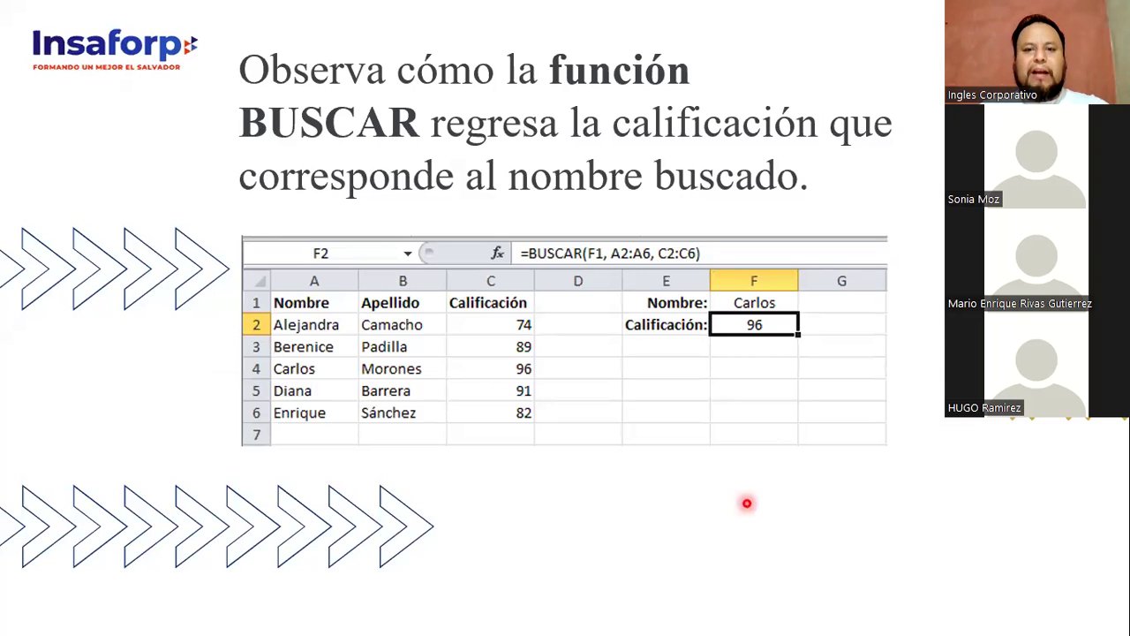
Advance the slideshow to the slide on using B2:B6 as the third argument to return surnames
{"action": "key", "text": "Right"}
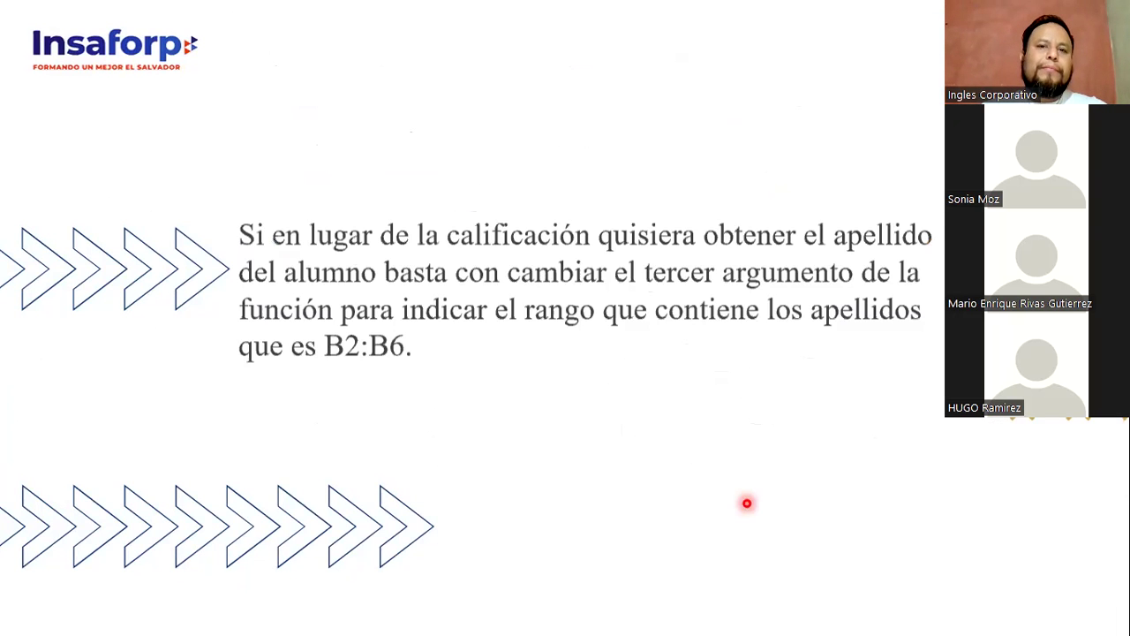
{"action": "key", "text": "Right"}
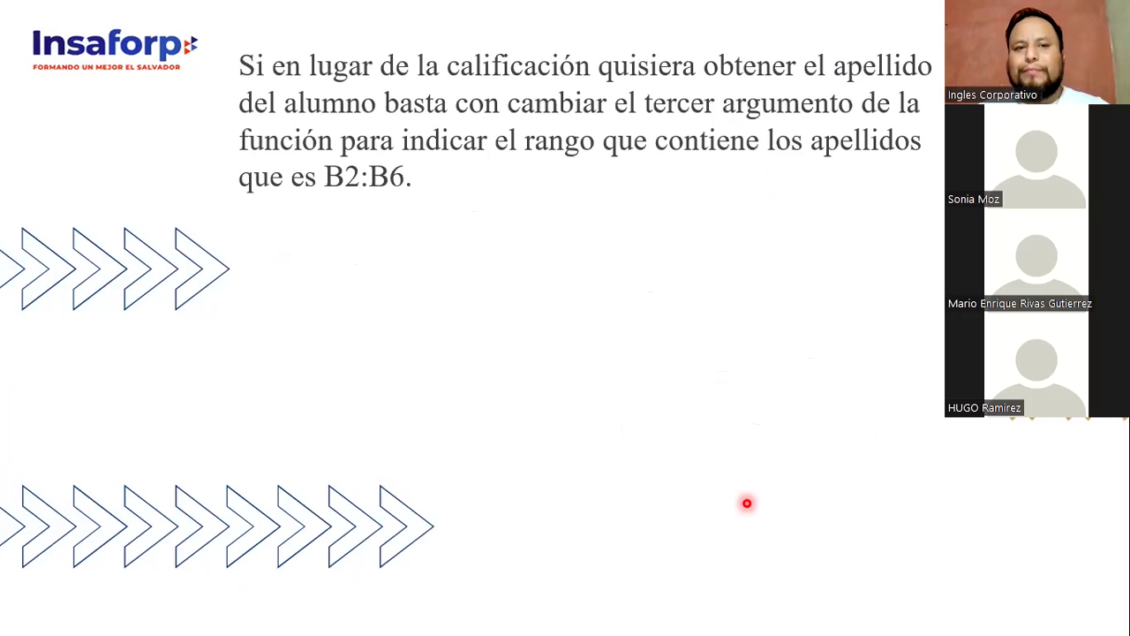
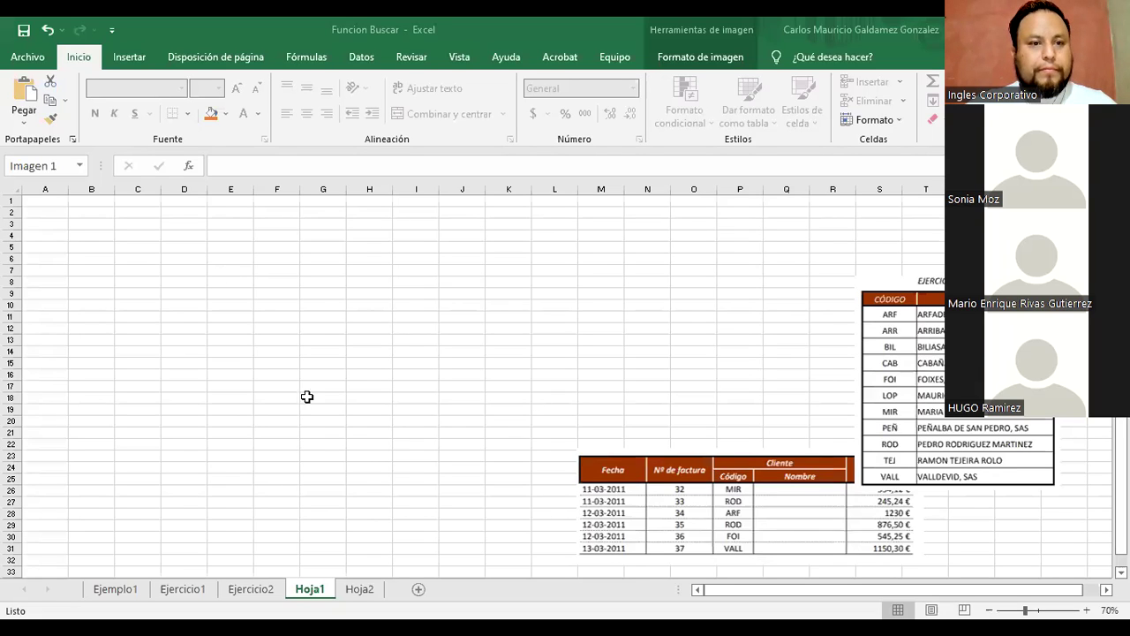
Enter the Fecha header in A1 and move the invoice picture up the sheet
{"action": "left_click_drag", "start_coordinate": [677, 492], "coordinate": [680, 306]}
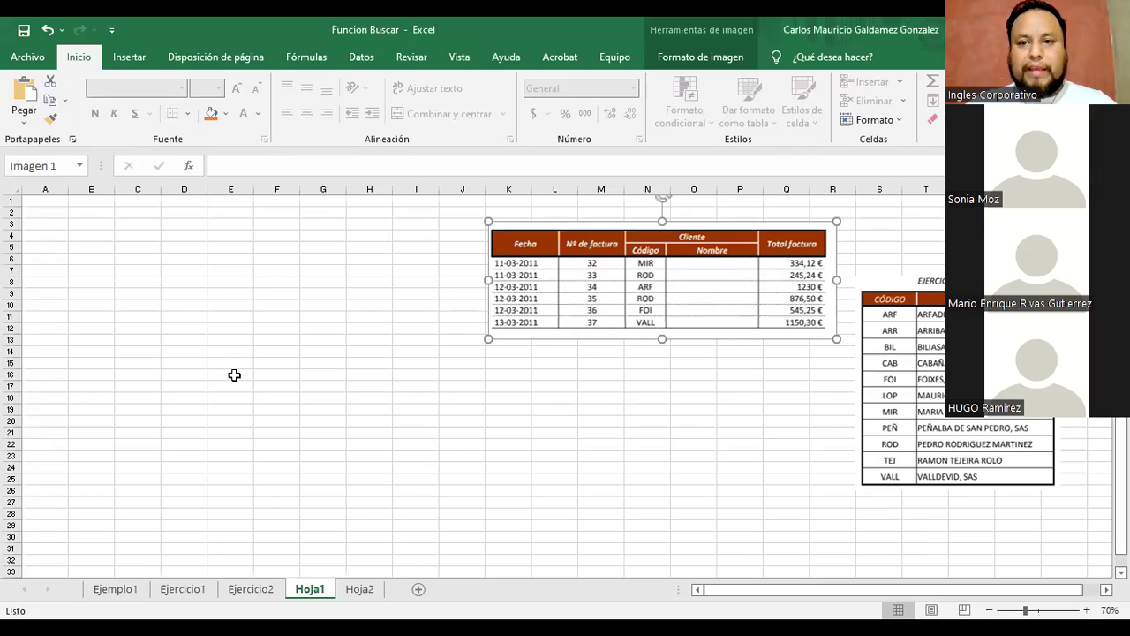
{"action": "key", "text": "Escape"}
{"action": "scroll", "coordinate": [746, 419], "scroll_direction": "up", "scroll_amount": 3}
{"action": "type", "text": "Fecha"}
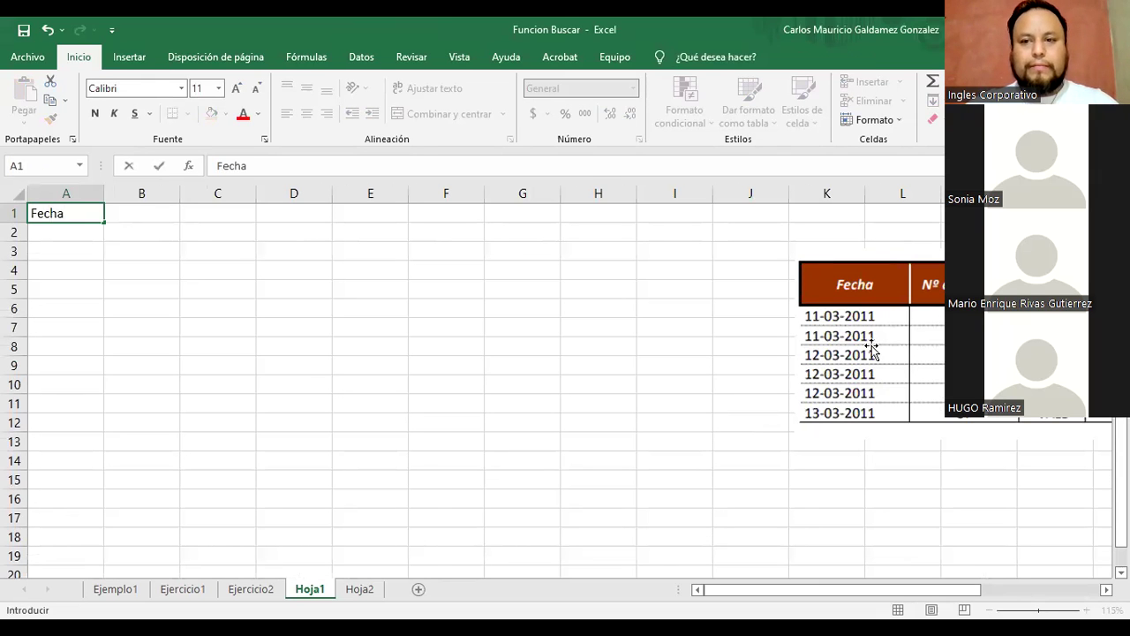
{"action": "left_click_drag", "start_coordinate": [845, 354], "coordinate": [541, 439]}
Add the headers N° de Factura, Codigo, Nombre and Total in B1:E1
{"action": "left_click", "coordinate": [135, 212]}
{"action": "type", "text": "N"}
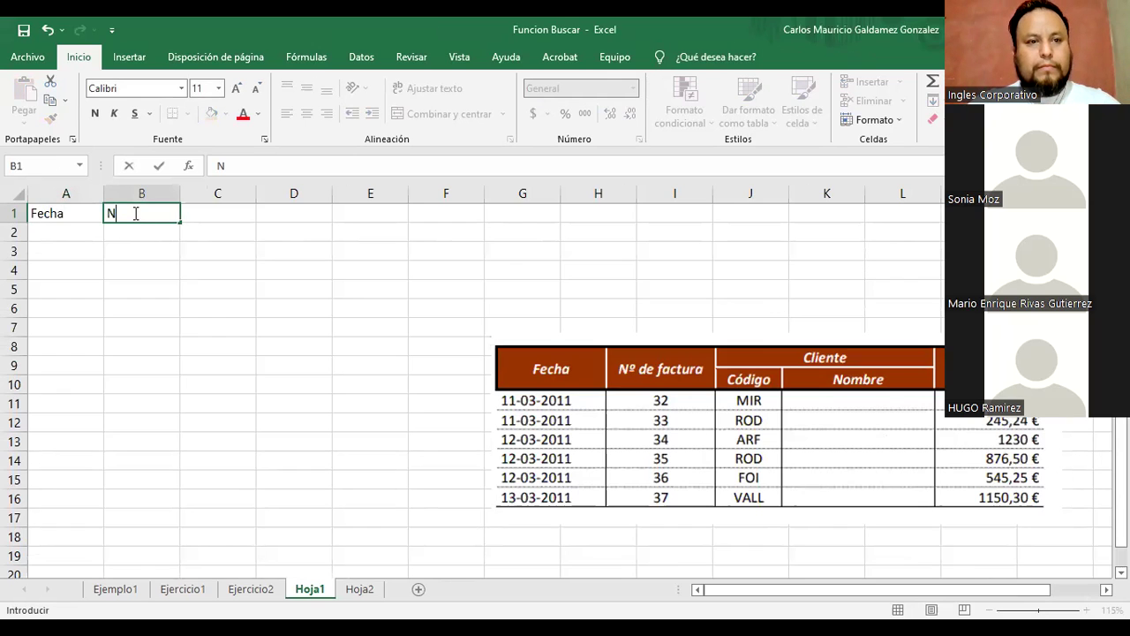
{"action": "type", "text": "° de Factura"}
{"action": "key", "text": "Tab"}
{"action": "type", "text": "Codigo"}
{"action": "key", "text": "Tab"}
{"action": "type", "text": "Nombre"}
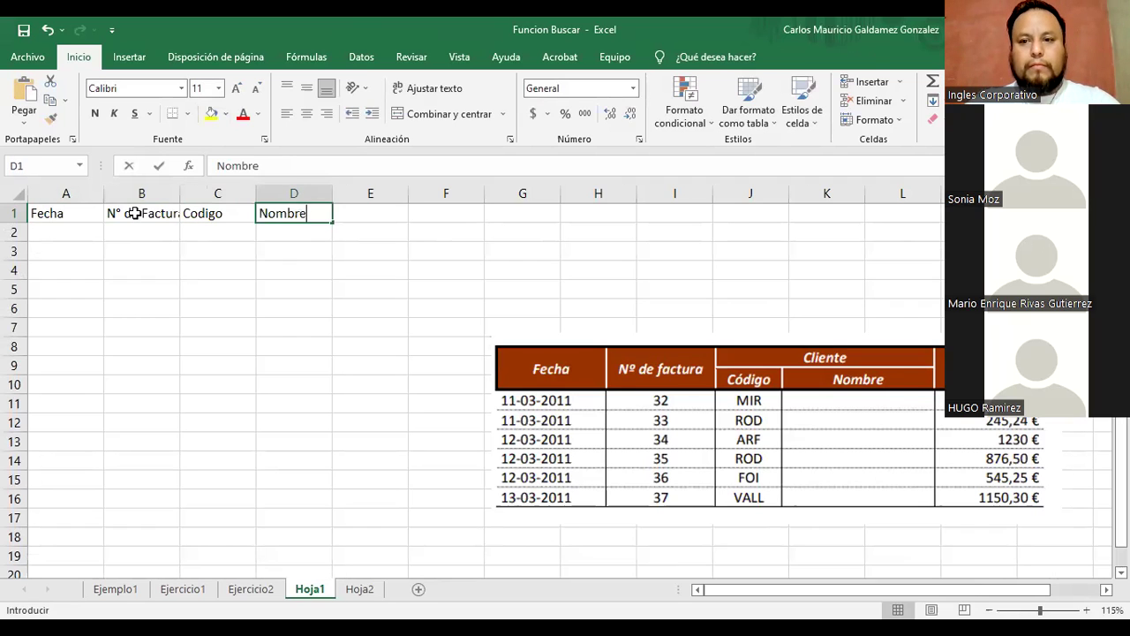
{"action": "key", "text": "Tab"}
{"action": "type", "text": "Total"}
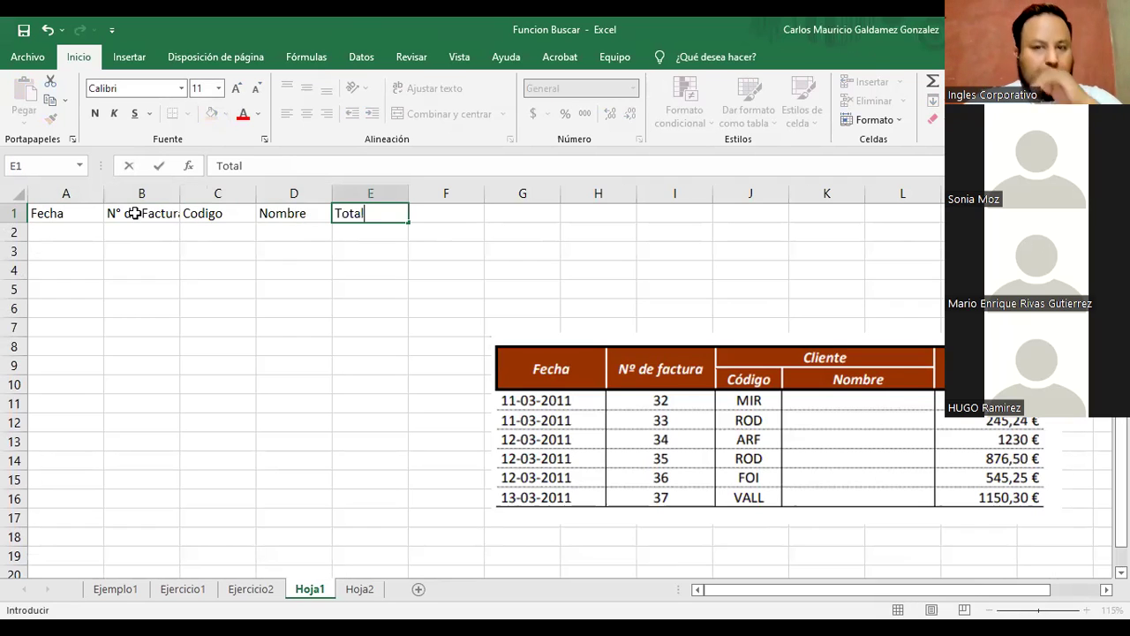
Place the invoice picture beside the headers over columns F–K
{"action": "left_click_drag", "start_coordinate": [706, 441], "coordinate": [629, 329]}
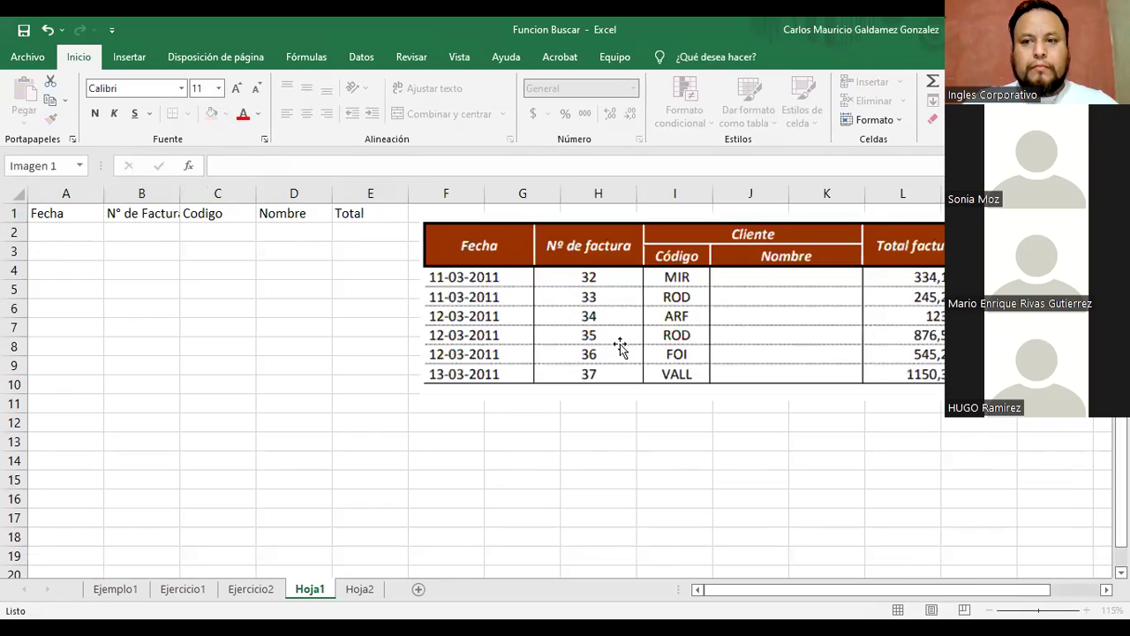
{"action": "left_click", "coordinate": [492, 368]}
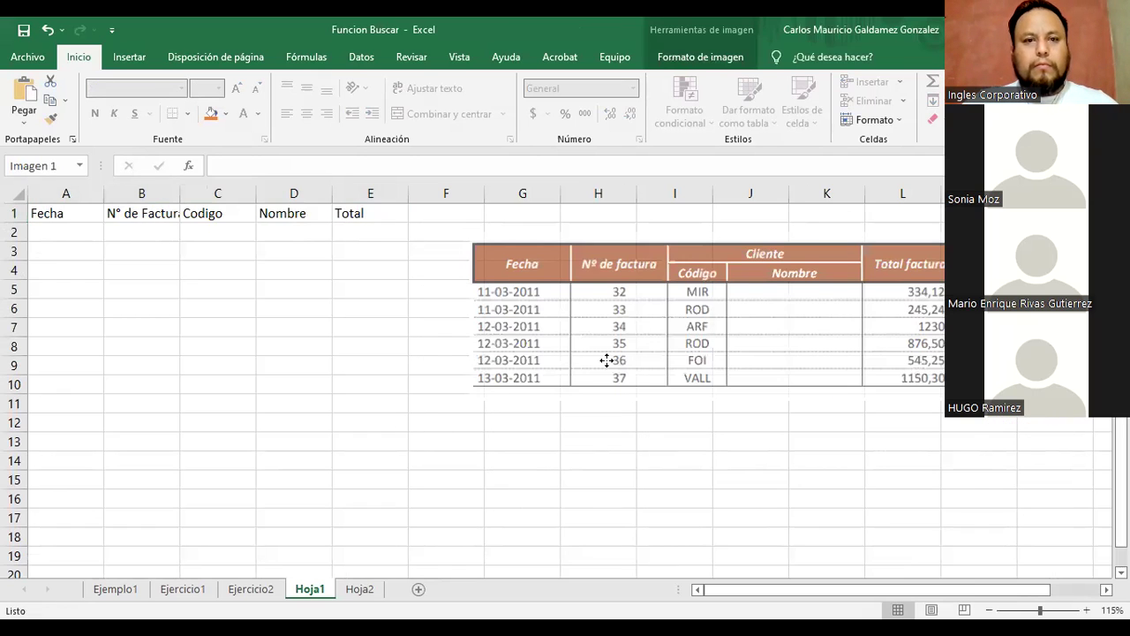
{"action": "left_click_drag", "start_coordinate": [606, 360], "coordinate": [539, 384]}
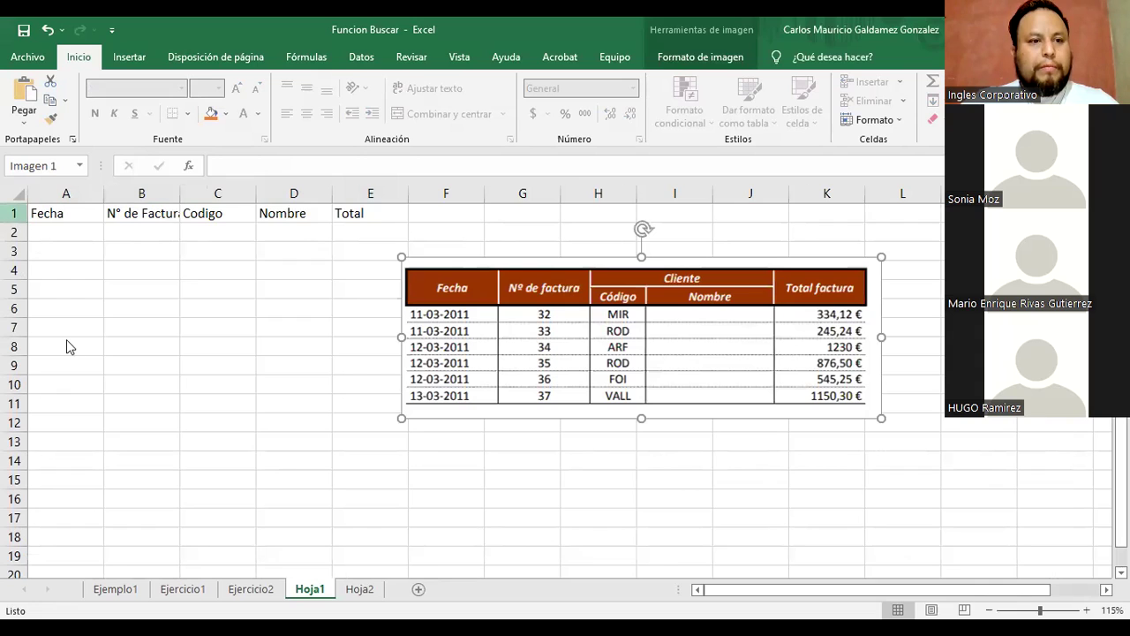
Insert a row above the headers and merge C1:D1 into a Cliente heading
{"action": "left_click", "coordinate": [212, 213]}
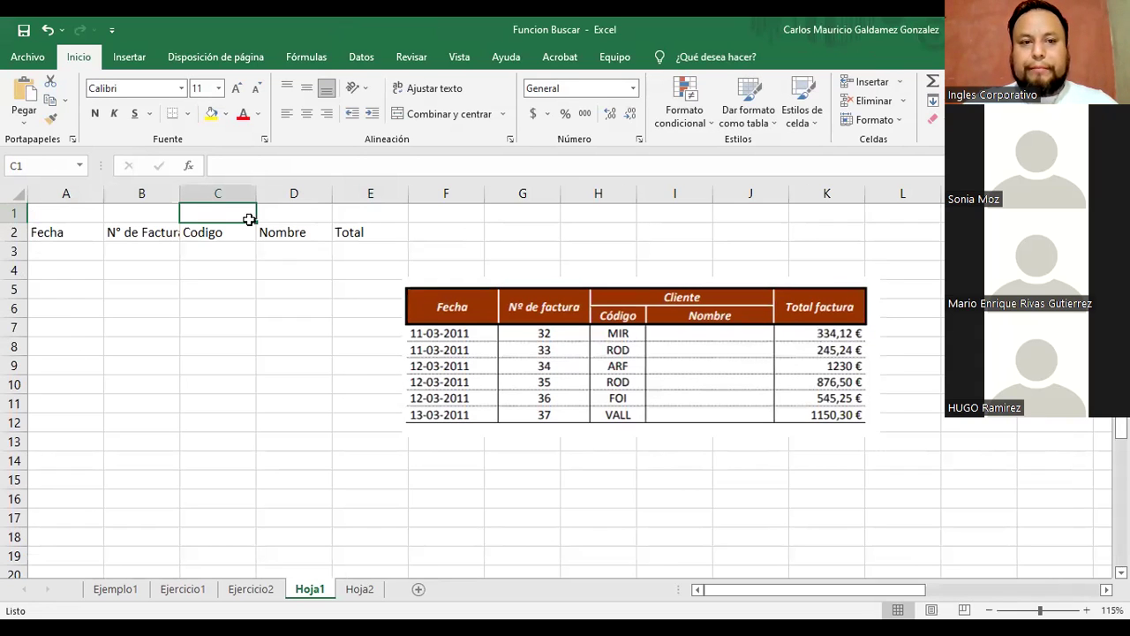
{"action": "left_click_drag", "start_coordinate": [252, 214], "coordinate": [274, 212]}
{"action": "left_click", "coordinate": [447, 114]}
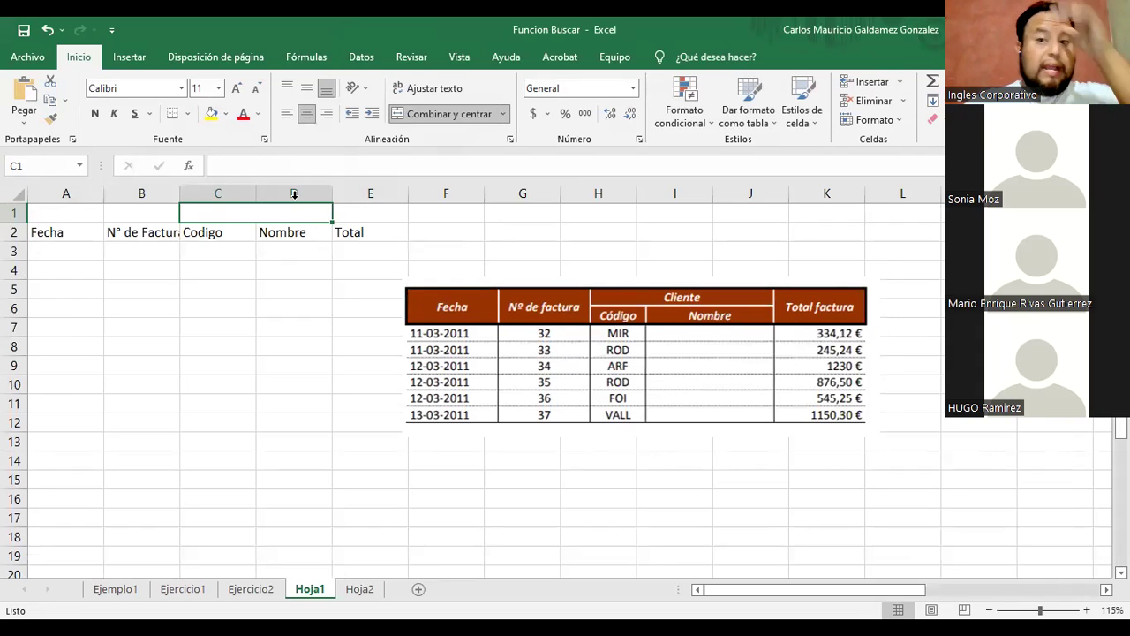
{"action": "type", "text": "Cliente"}
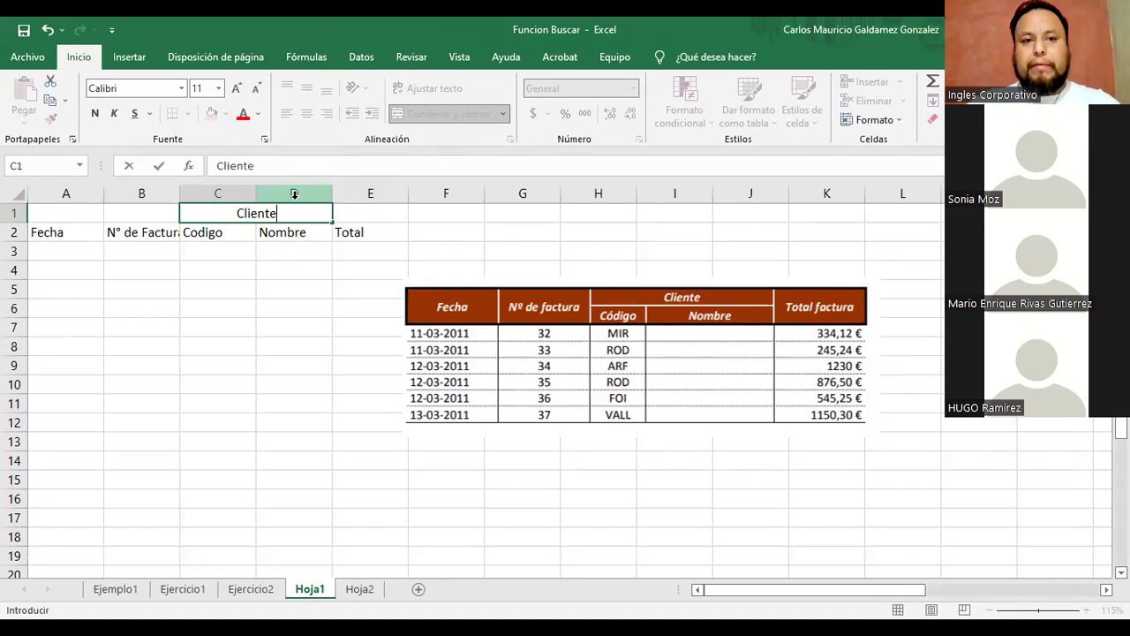
{"action": "key", "text": "Return"}
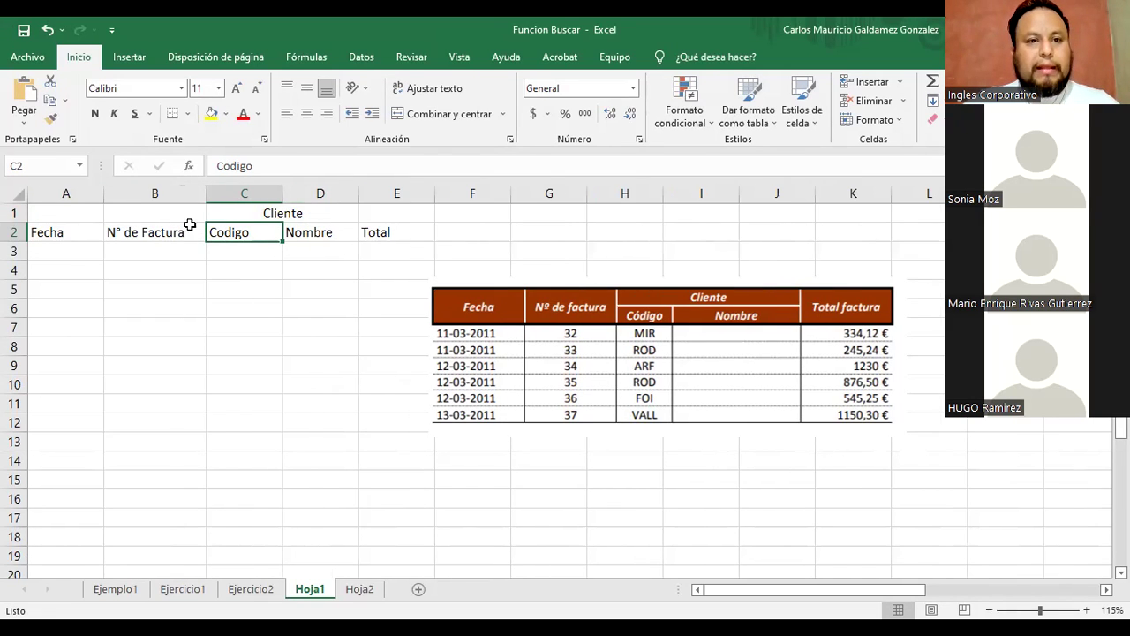
Merge Fecha, N° de Factura and Total each across both header rows
{"action": "left_click_drag", "start_coordinate": [54, 214], "coordinate": [106, 255]}
{"action": "left_click", "coordinate": [406, 117]}
{"action": "left_click_drag", "start_coordinate": [166, 220], "coordinate": [165, 240]}
{"action": "left_click", "coordinate": [412, 114]}
{"action": "left_click_drag", "start_coordinate": [386, 216], "coordinate": [387, 235]}
{"action": "left_click", "coordinate": [418, 117]}
Centre the whole A1:E2 header block vertically and horizontally
{"action": "left_click_drag", "start_coordinate": [70, 230], "coordinate": [389, 226]}
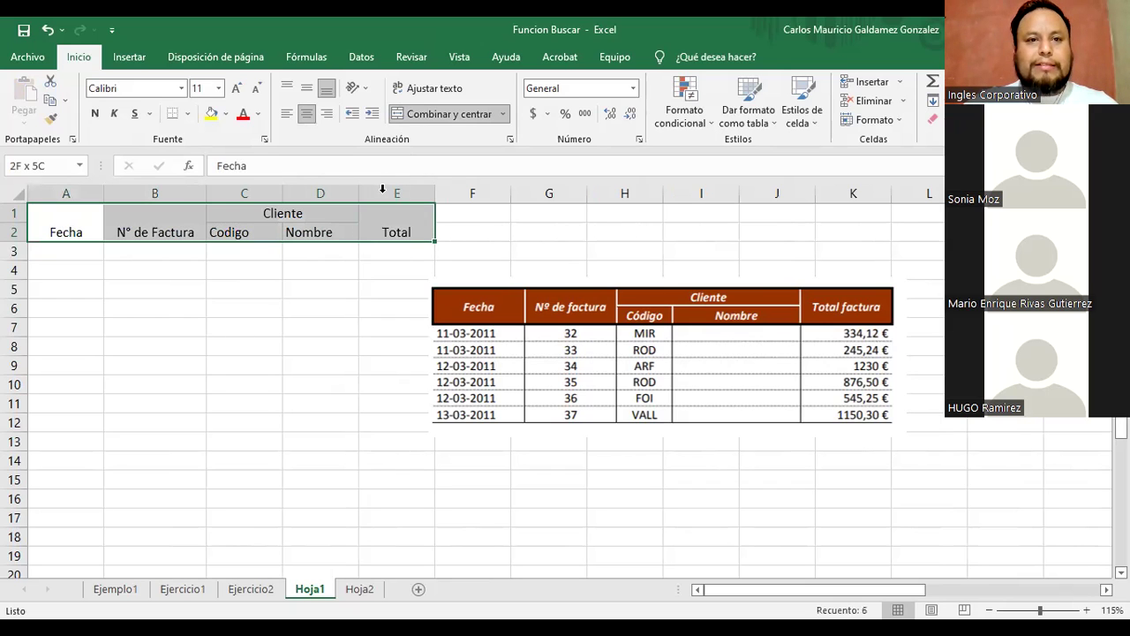
{"action": "left_click", "coordinate": [309, 110]}
{"action": "left_click", "coordinate": [307, 88]}
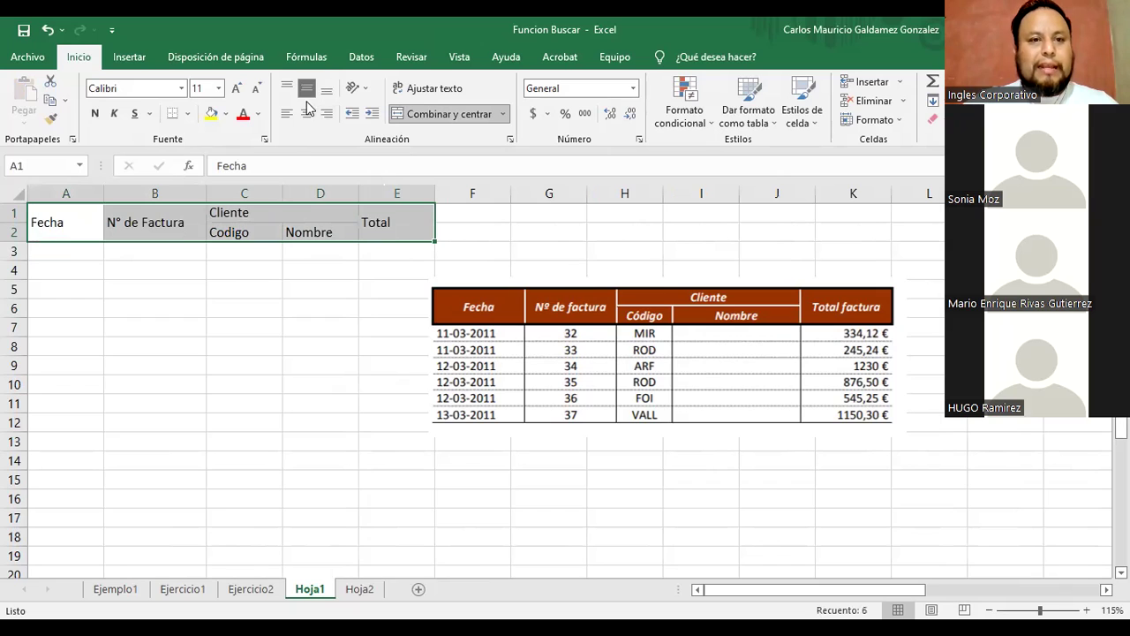
{"action": "left_click", "coordinate": [307, 114]}
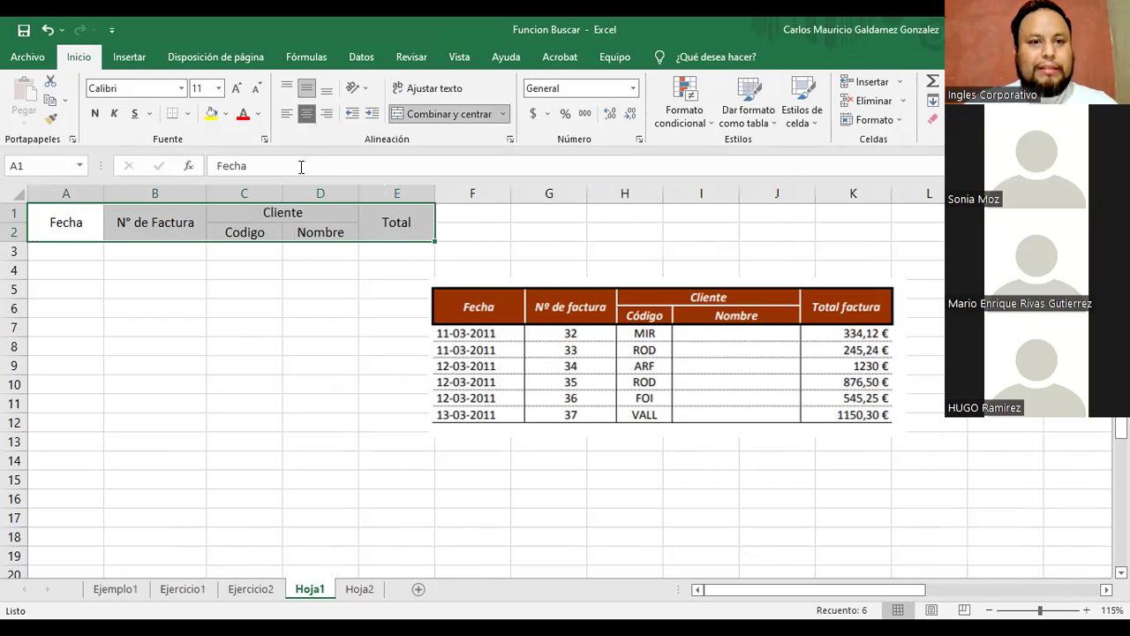
{"action": "left_click", "coordinate": [50, 251]}
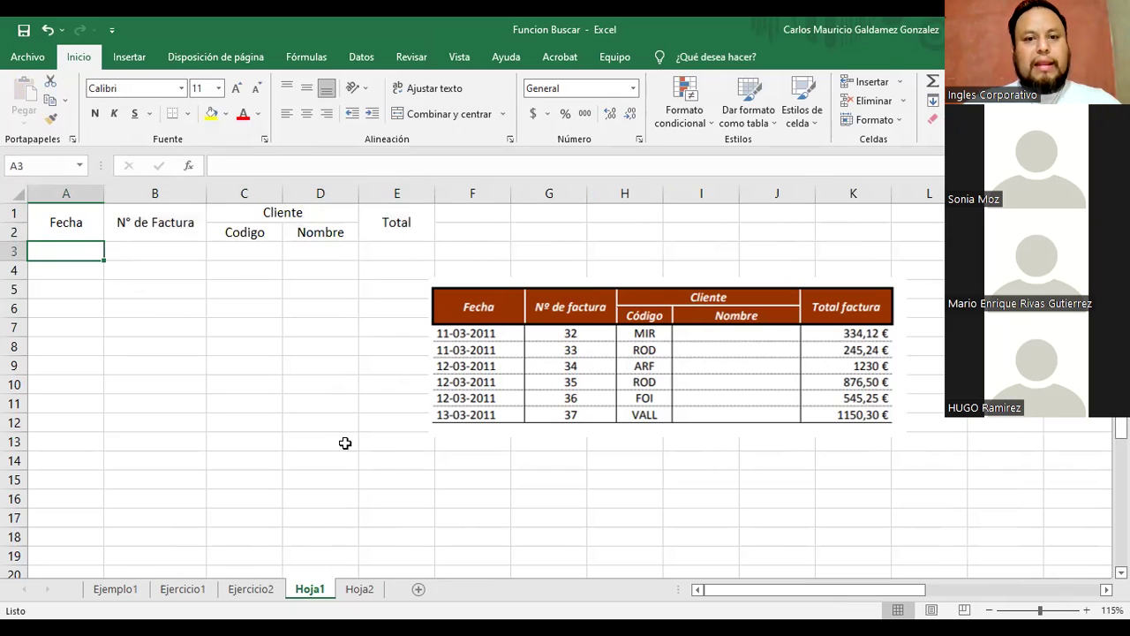
Fill A3:A7 with the dates 11/3/2013 through 15/3/2013
{"action": "type", "text": "11-03"}
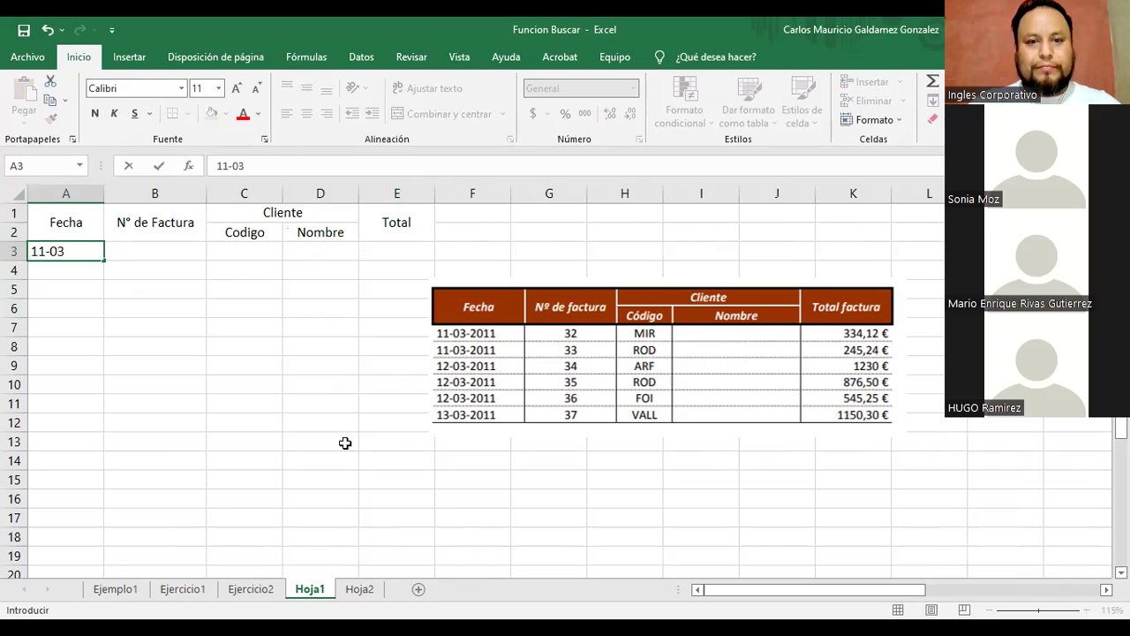
{"action": "type", "text": "-2013"}
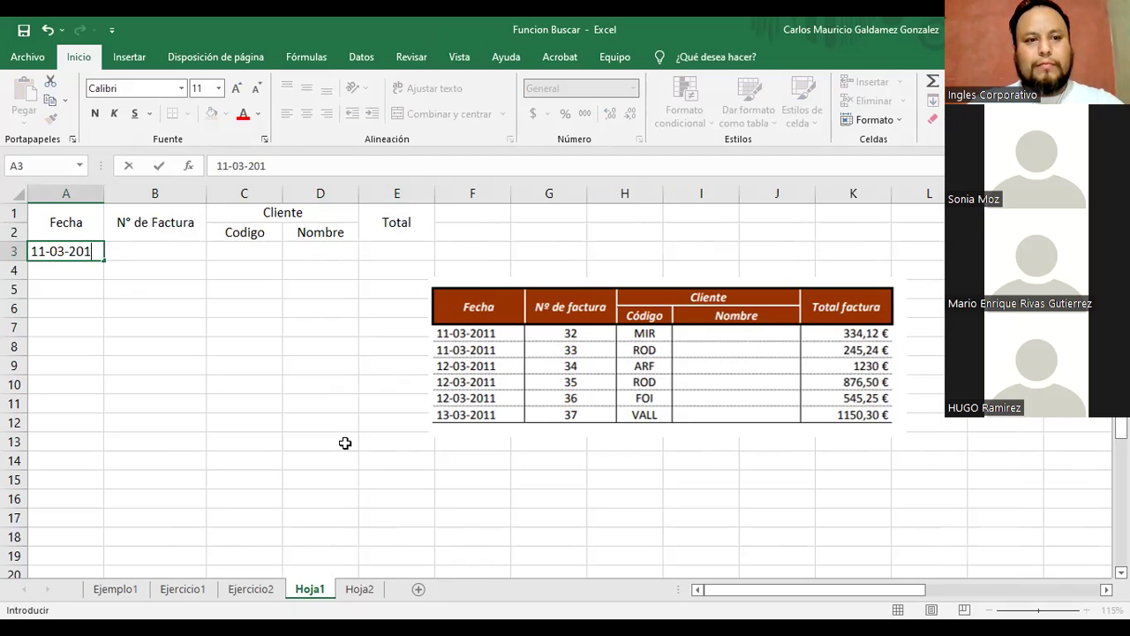
{"action": "key", "text": "Return"}
{"action": "left_click", "coordinate": [99, 259]}
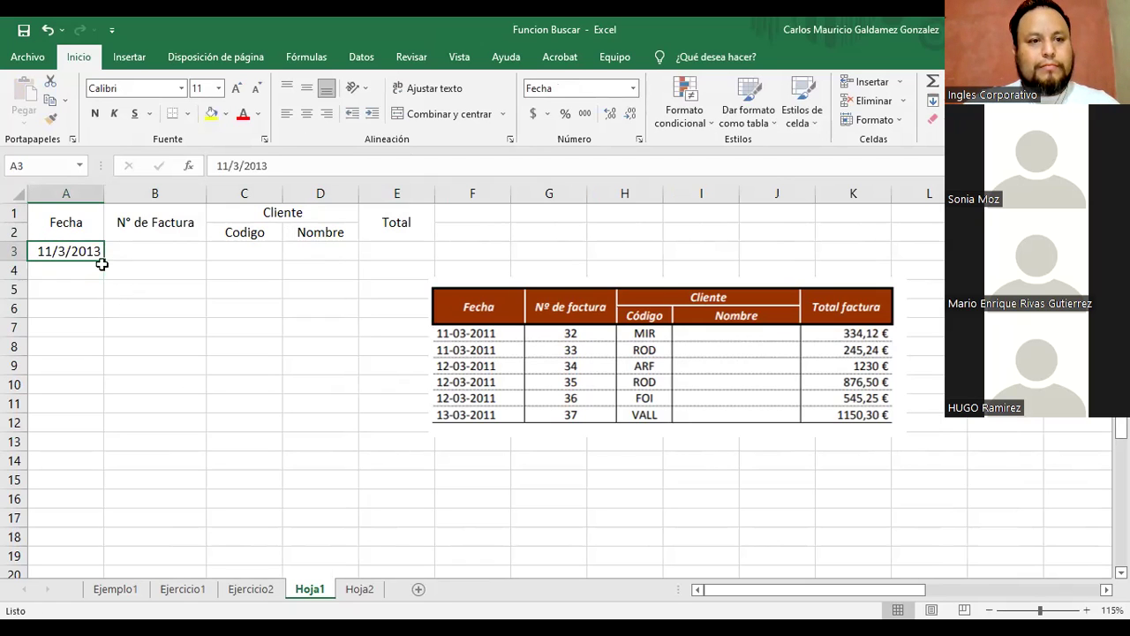
{"action": "left_click_drag", "start_coordinate": [95, 342], "coordinate": [53, 341]}
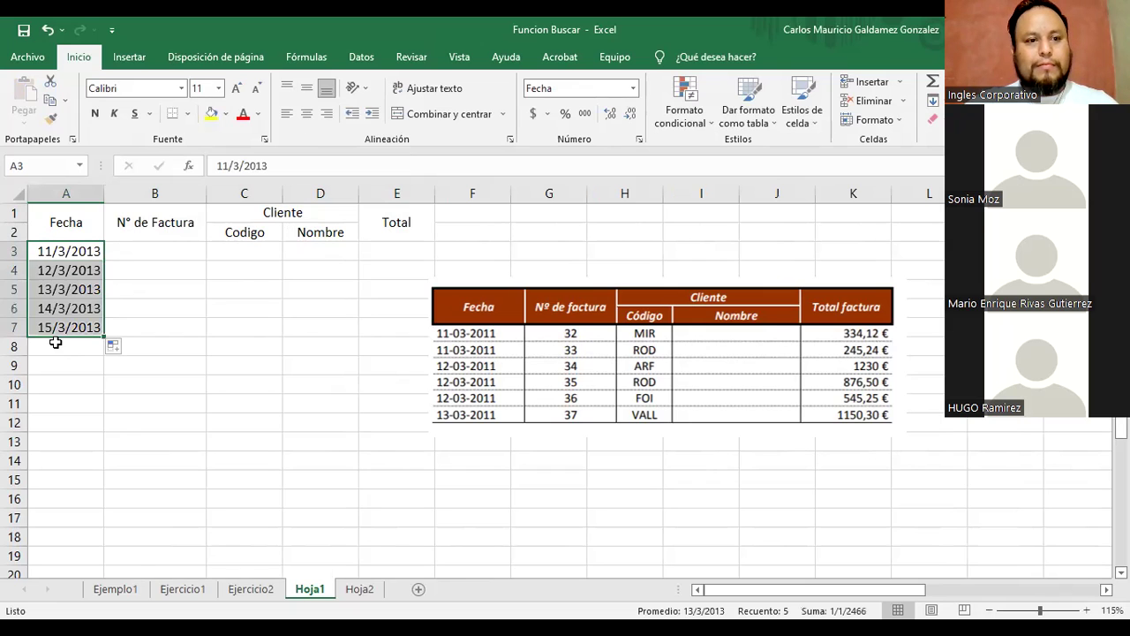
{"action": "left_click", "coordinate": [55, 346]}
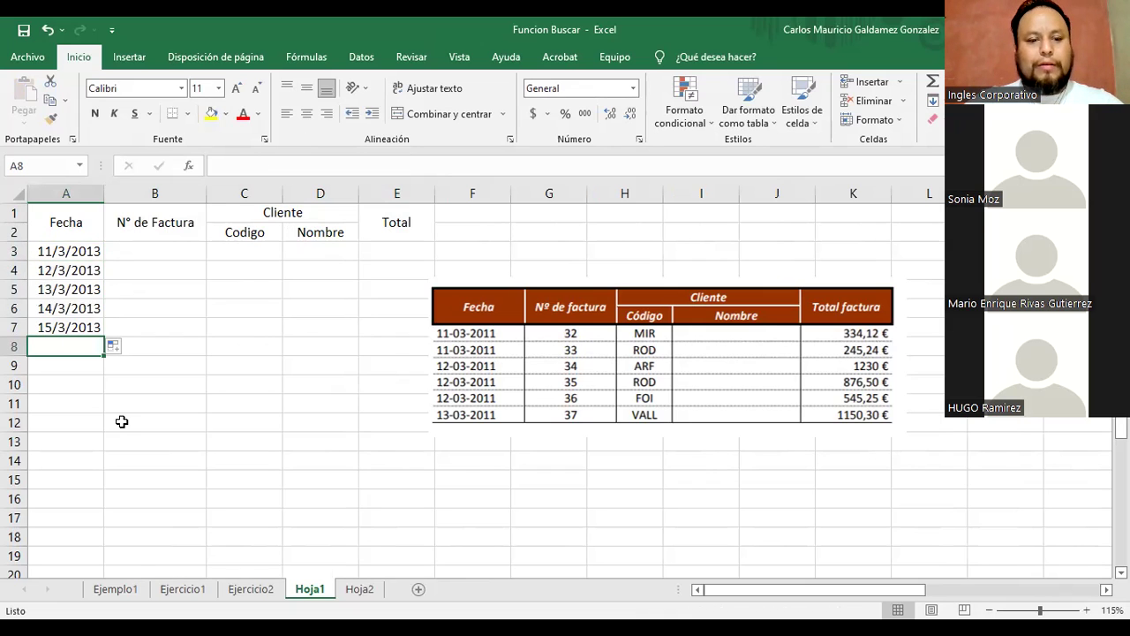
Fill A8:A12 with the dates 11/4/2014 through 15/4/2014
{"action": "type", "text": "11"}
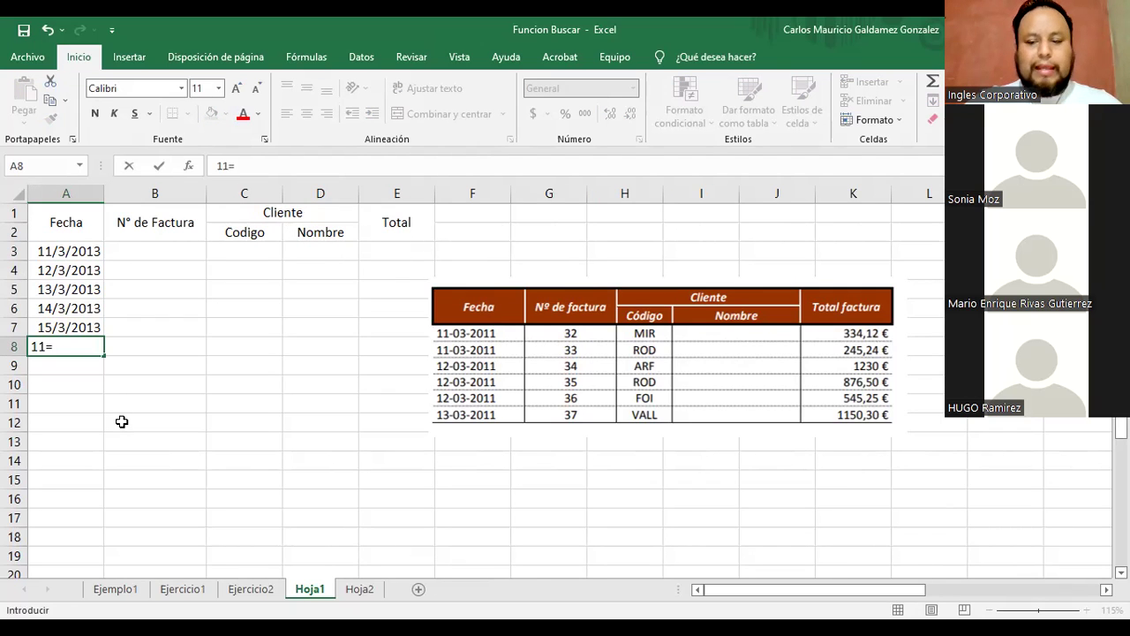
{"action": "type", "text": "-4"}
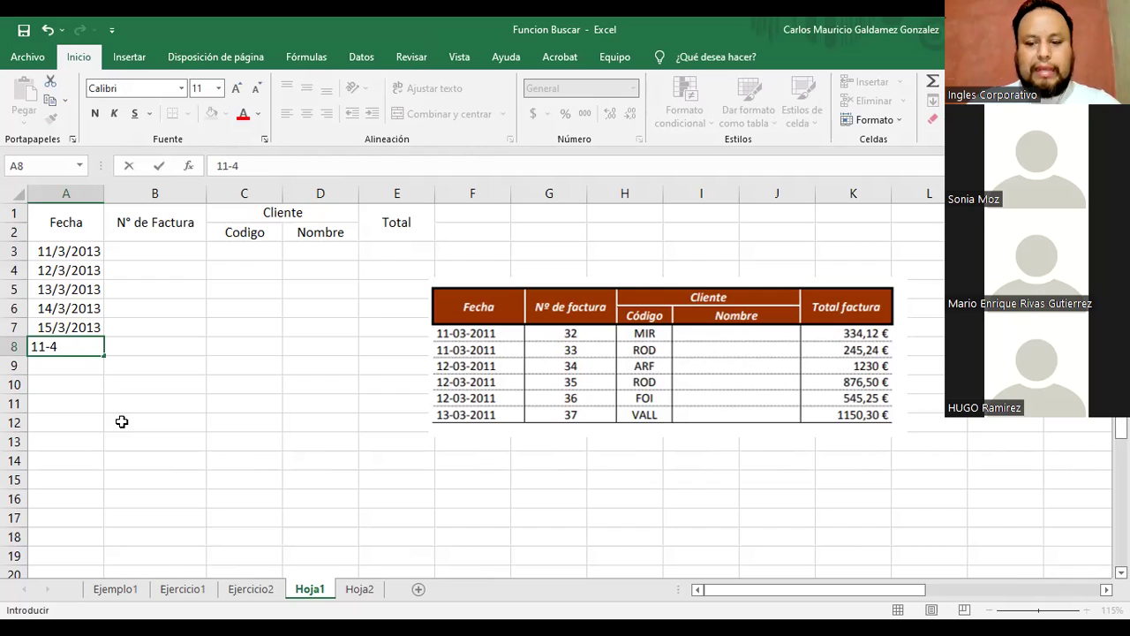
{"action": "type", "text": "-202"}
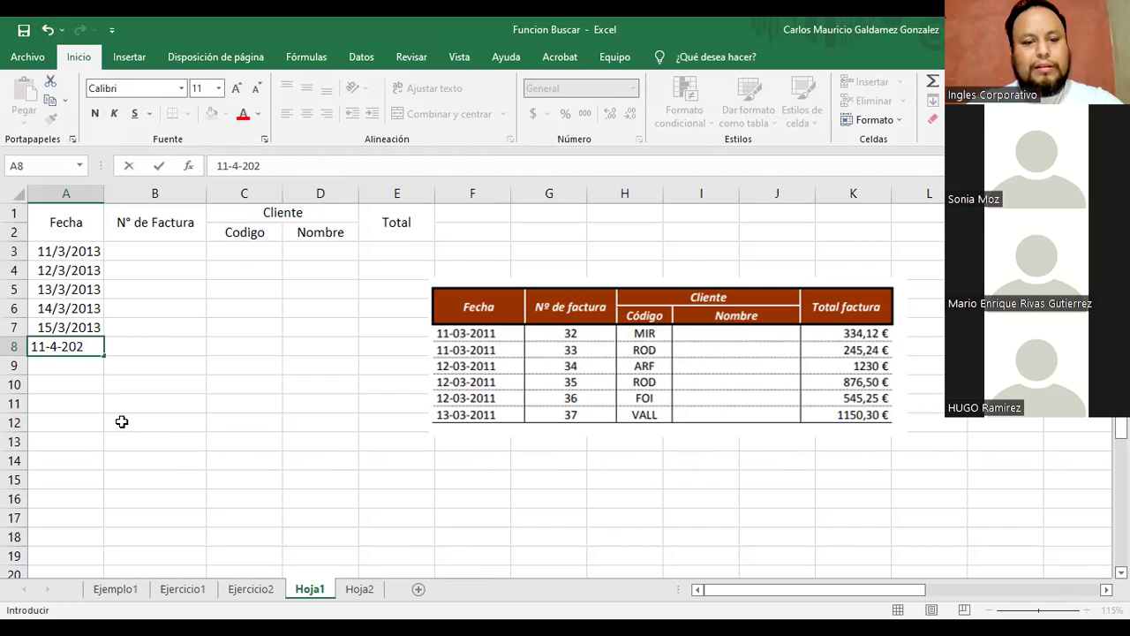
{"action": "type", "text": "4"}
{"action": "key", "text": "Return"}
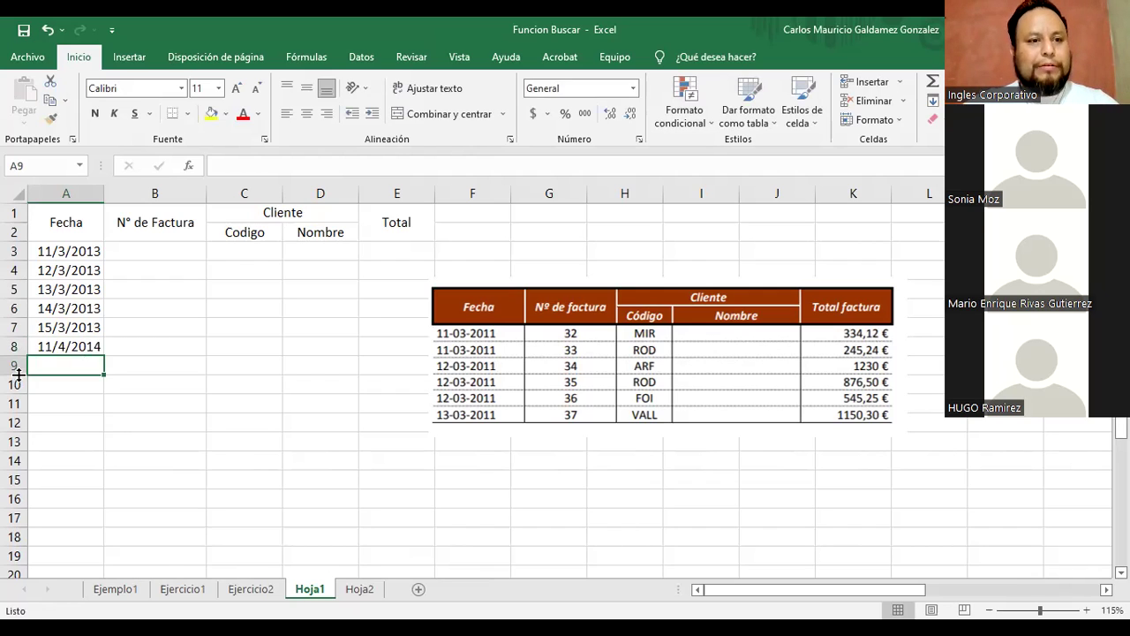
{"action": "left_click", "coordinate": [97, 350]}
{"action": "left_click_drag", "start_coordinate": [91, 435], "coordinate": [67, 415]}
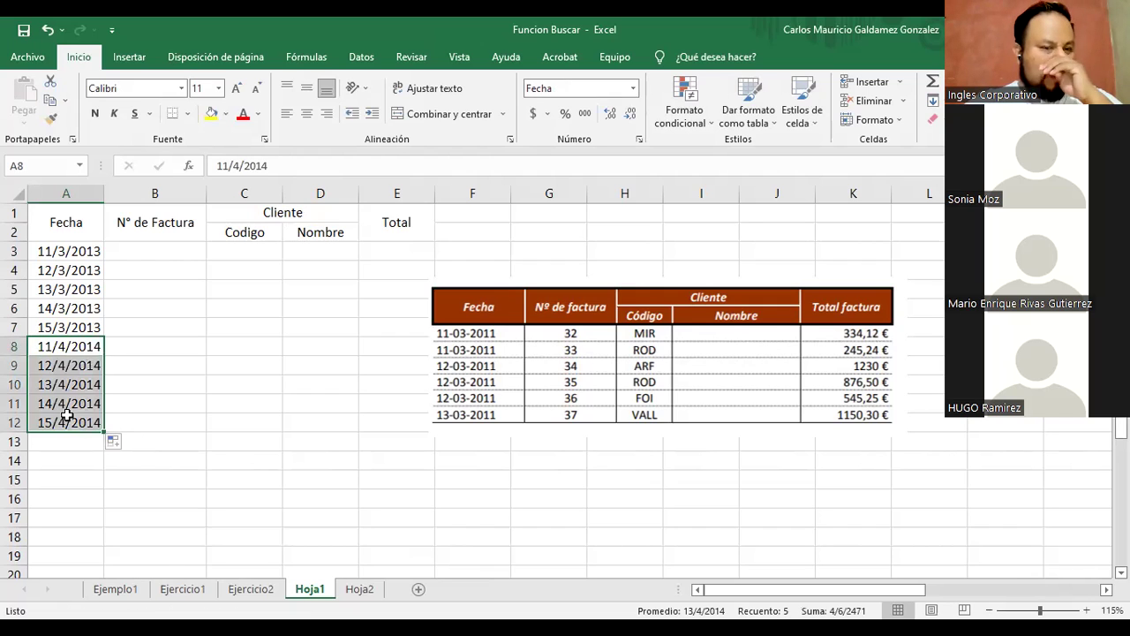
{"action": "left_click", "coordinate": [137, 251]}
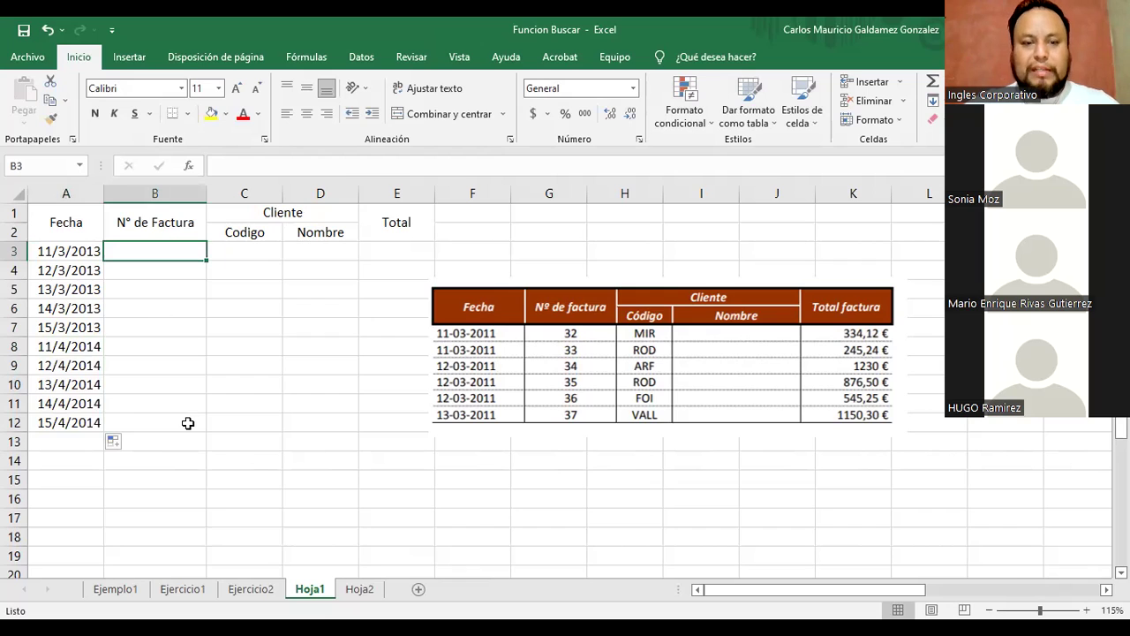
Enter invoice numbers 32, 34, 23, 34 and 56 in B3:B7
{"action": "type", "text": "32"}
{"action": "key", "text": "Return"}
{"action": "type", "text": "34"}
{"action": "key", "text": "Return"}
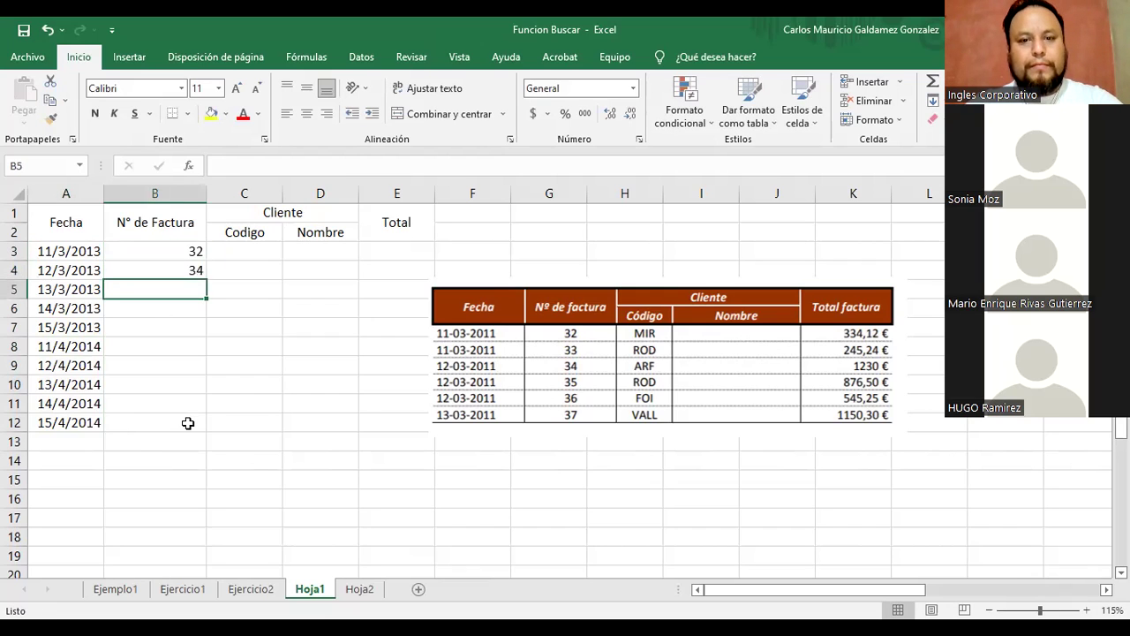
{"action": "type", "text": "23"}
{"action": "key", "text": "Return"}
{"action": "type", "text": "34"}
{"action": "key", "text": "Return"}
{"action": "type", "text": "56"}
{"action": "key", "text": "Return"}
Enter invoice numbers 34, 54, 23, 34 and 34 in B8:B12
{"action": "type", "text": "34"}
{"action": "key", "text": "Return"}
{"action": "type", "text": "543"}
{"action": "key", "text": "BackSpace"}
{"action": "key", "text": "Return"}
{"action": "type", "text": "23"}
{"action": "key", "text": "Return"}
{"action": "type", "text": "34"}
{"action": "key", "text": "Return"}
{"action": "type", "text": "34"}
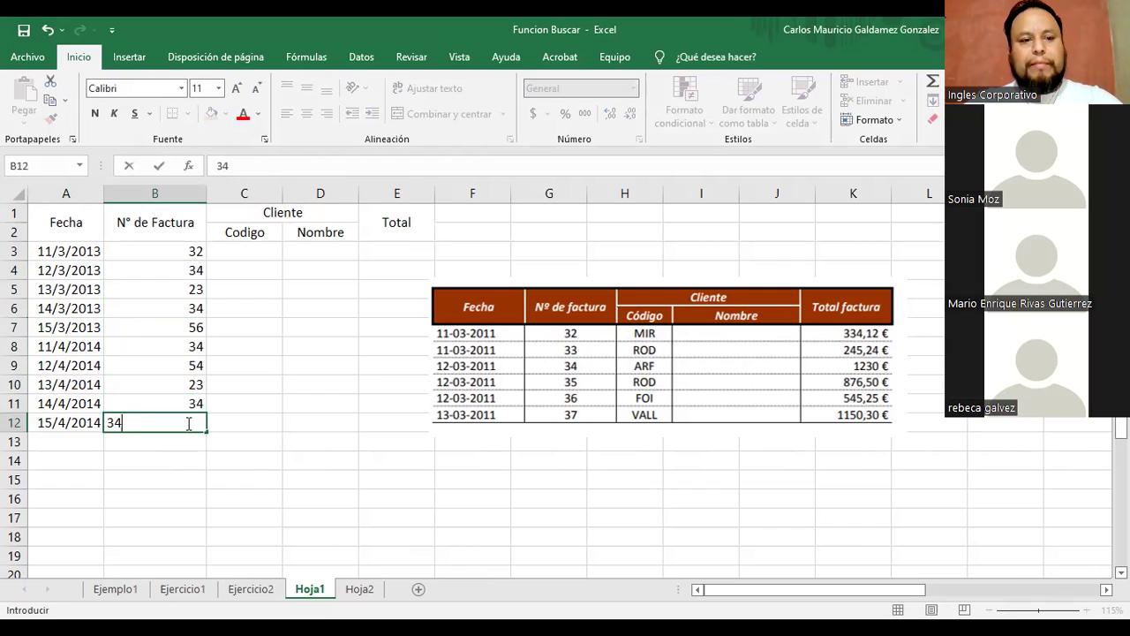
{"action": "key", "text": "Return"}
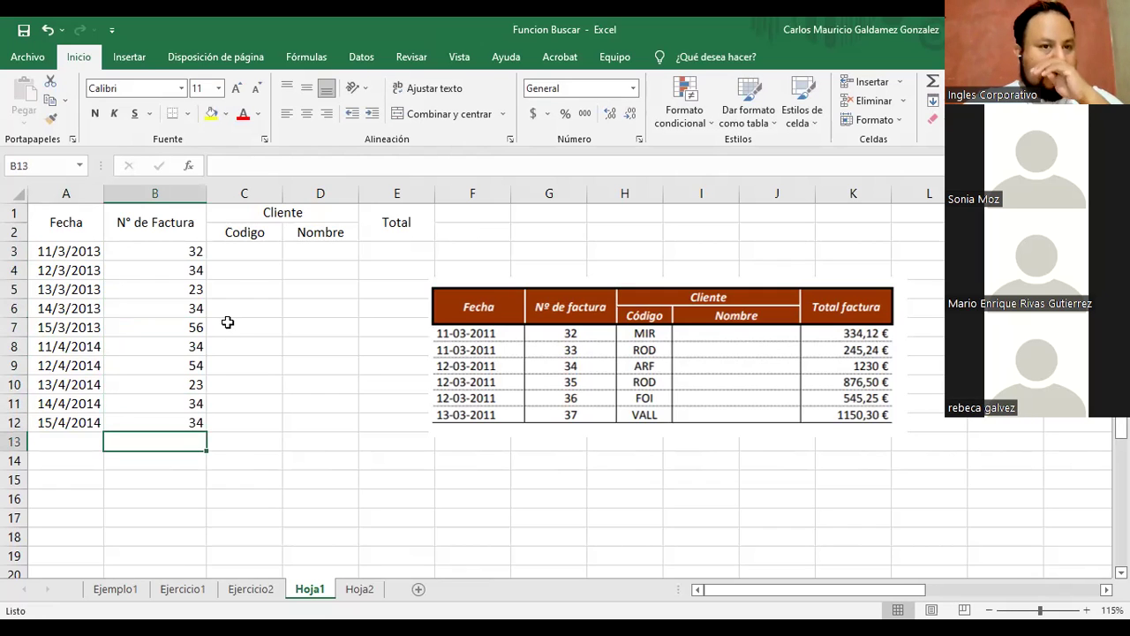
{"action": "left_click", "coordinate": [256, 250]}
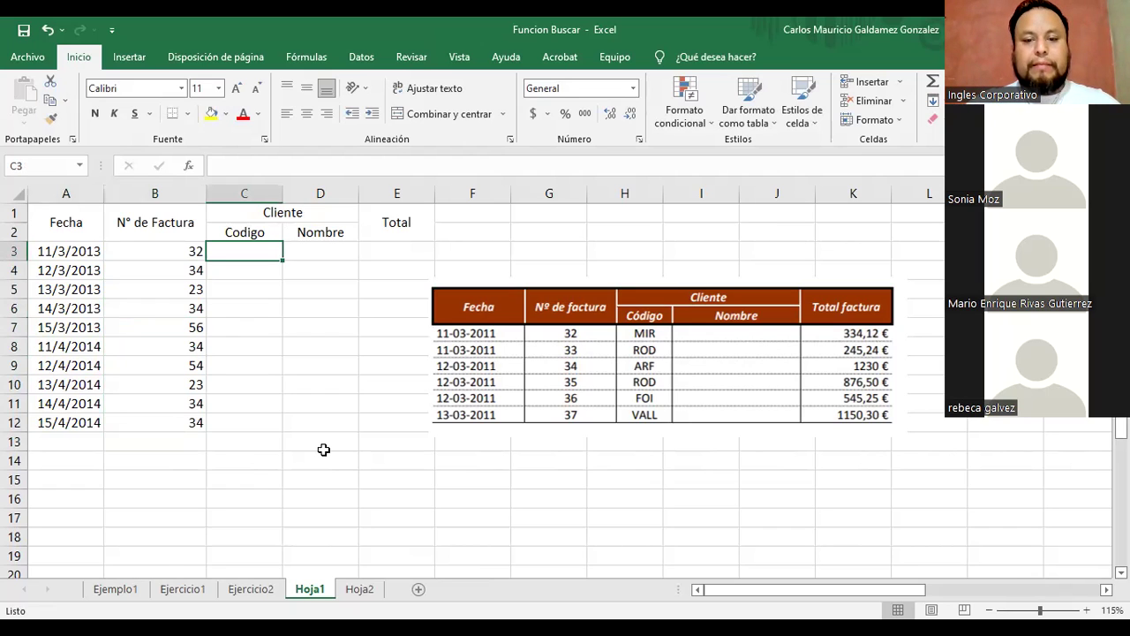
Enter client codes MIR, ROD, ARF and ROD in C3:C6
{"action": "type", "text": "MIR"}
{"action": "key", "text": "Return"}
{"action": "type", "text": "ROD"}
{"action": "key", "text": "Return"}
{"action": "type", "text": "ARF"}
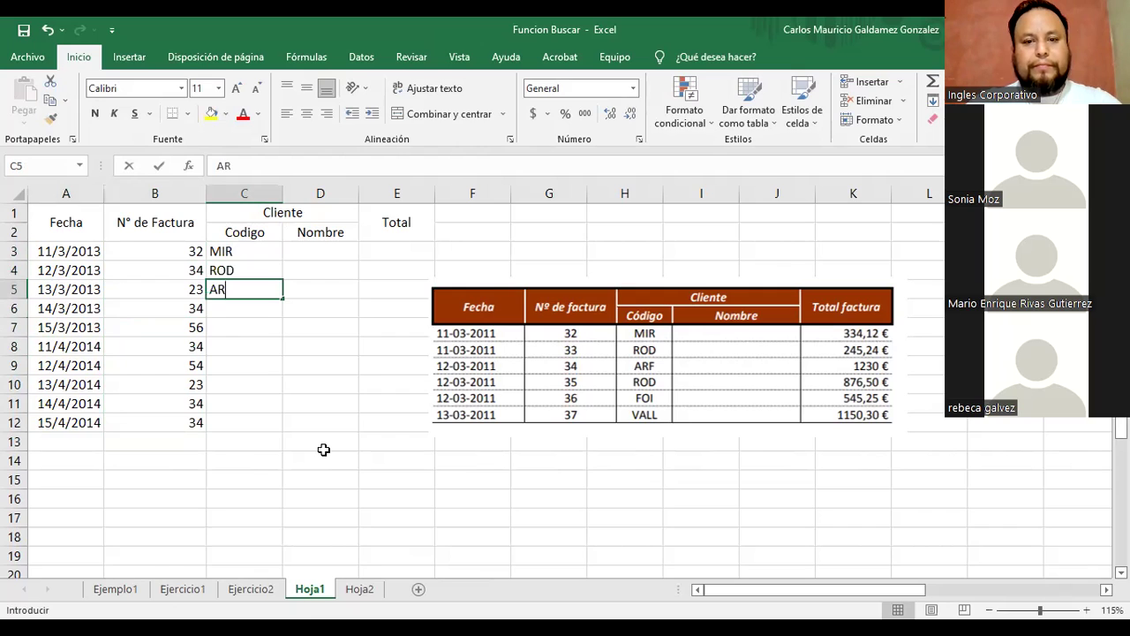
{"action": "key", "text": "Return"}
{"action": "type", "text": "ROD"}
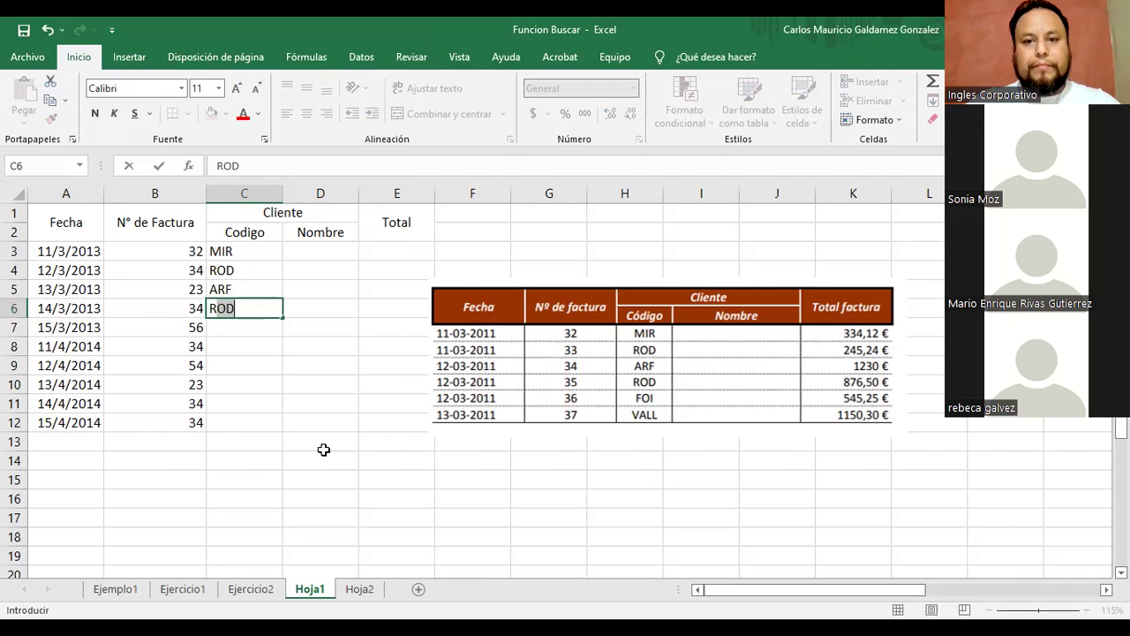
{"action": "key", "text": "Return"}
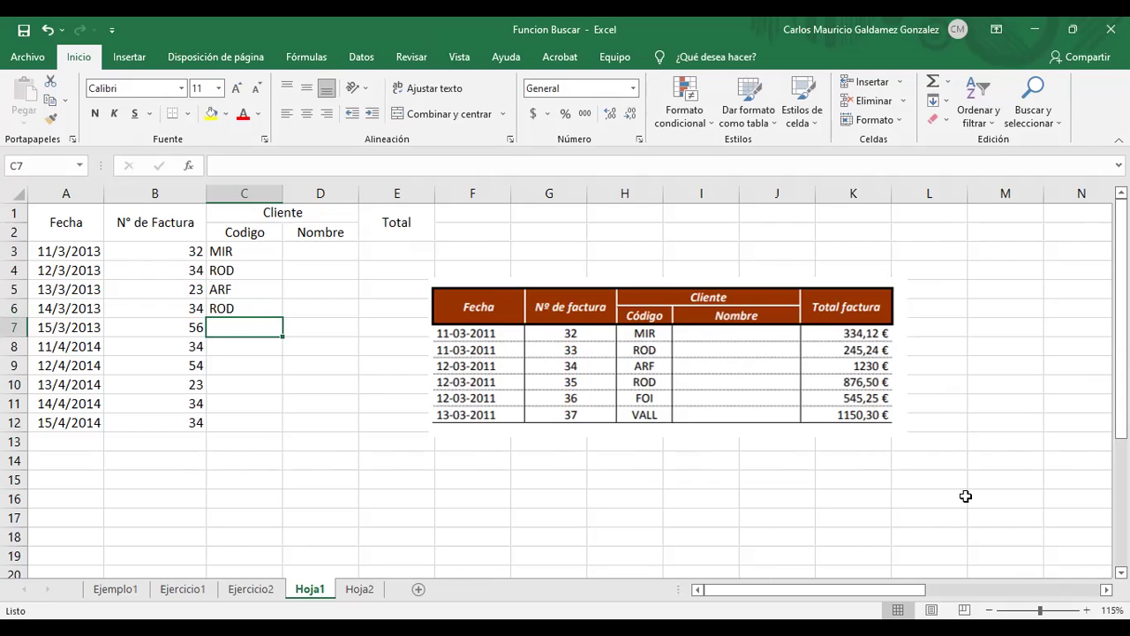
Place the CÓDIGO/NOMBRE table picture beside the invoice data
{"action": "left_click_drag", "start_coordinate": [906, 595], "coordinate": [996, 595]}
{"action": "scroll", "coordinate": [996, 595], "scroll_direction": "down", "scroll_amount": 3}
{"action": "left_click_drag", "start_coordinate": [1055, 393], "coordinate": [472, 403]}
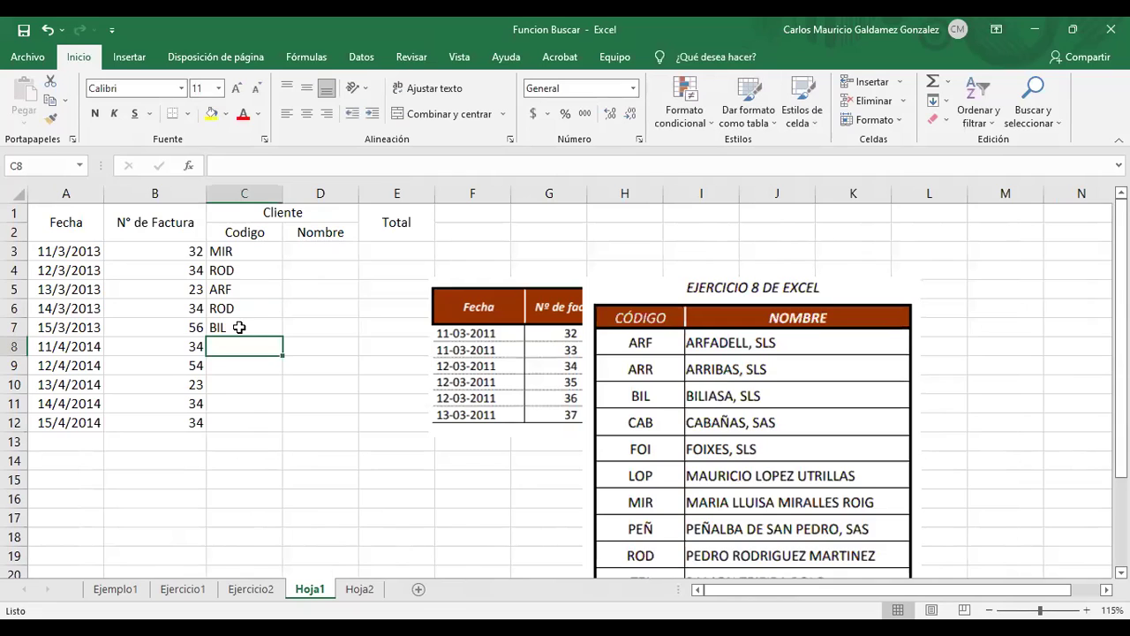
Enter client codes LOP, PEÑ, CAB, ARR and TEJ in C8:C12
{"action": "type", "text": "LOP"}
{"action": "key", "text": "Return"}
{"action": "type", "text": "PEÑ"}
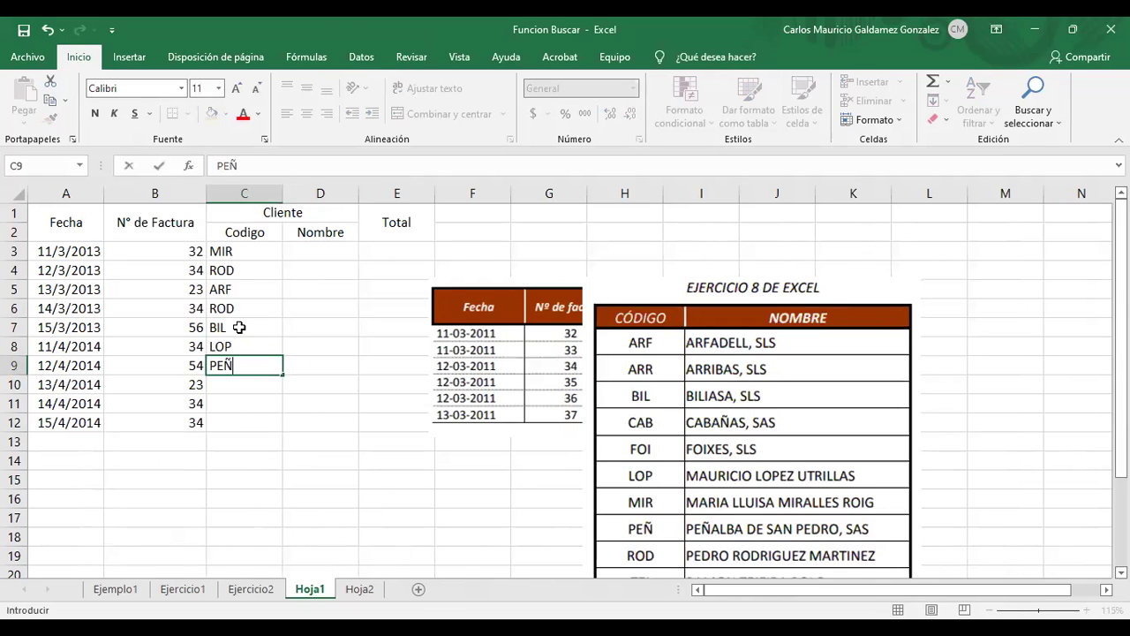
{"action": "key", "text": "Return"}
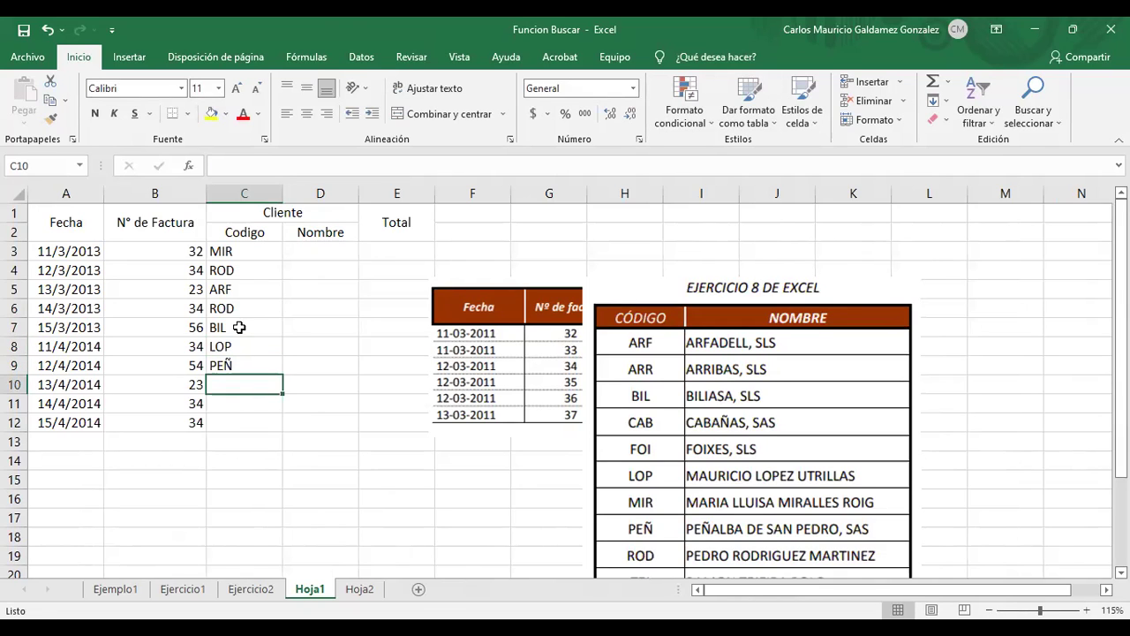
{"action": "type", "text": "CAB"}
{"action": "key", "text": "Return"}
{"action": "type", "text": "ARR"}
{"action": "key", "text": "Return"}
{"action": "type", "text": "A"}
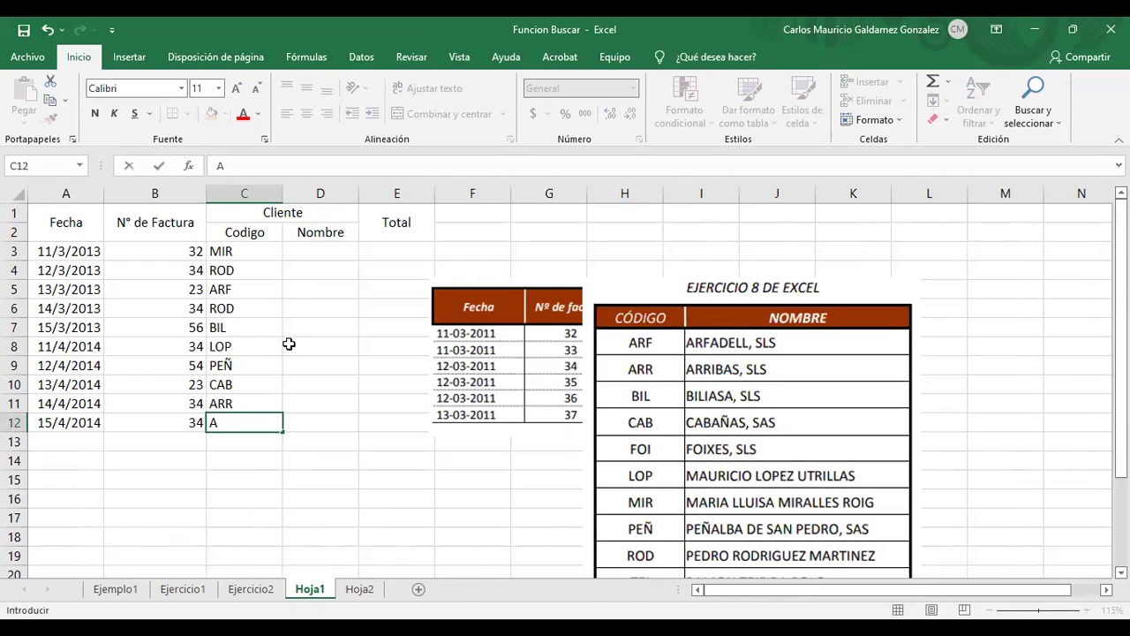
{"action": "scroll", "coordinate": [322, 403], "scroll_direction": "down", "scroll_amount": 1}
{"action": "key", "text": "BackSpace"}
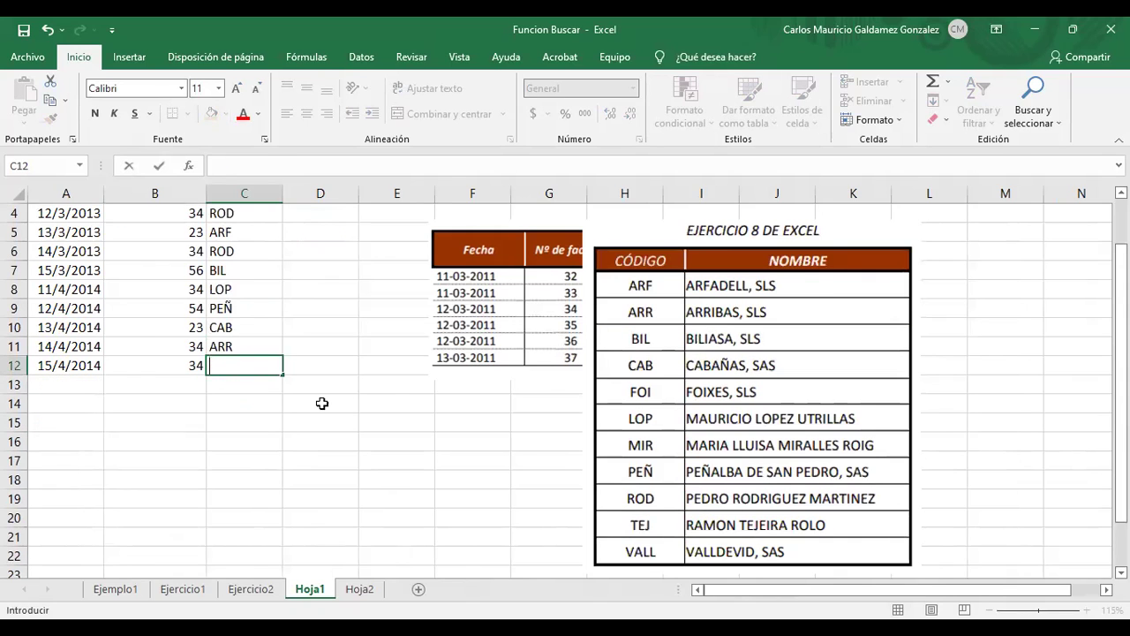
{"action": "type", "text": "TEJ"}
{"action": "key", "text": "Return"}
{"action": "key", "text": "Right"}
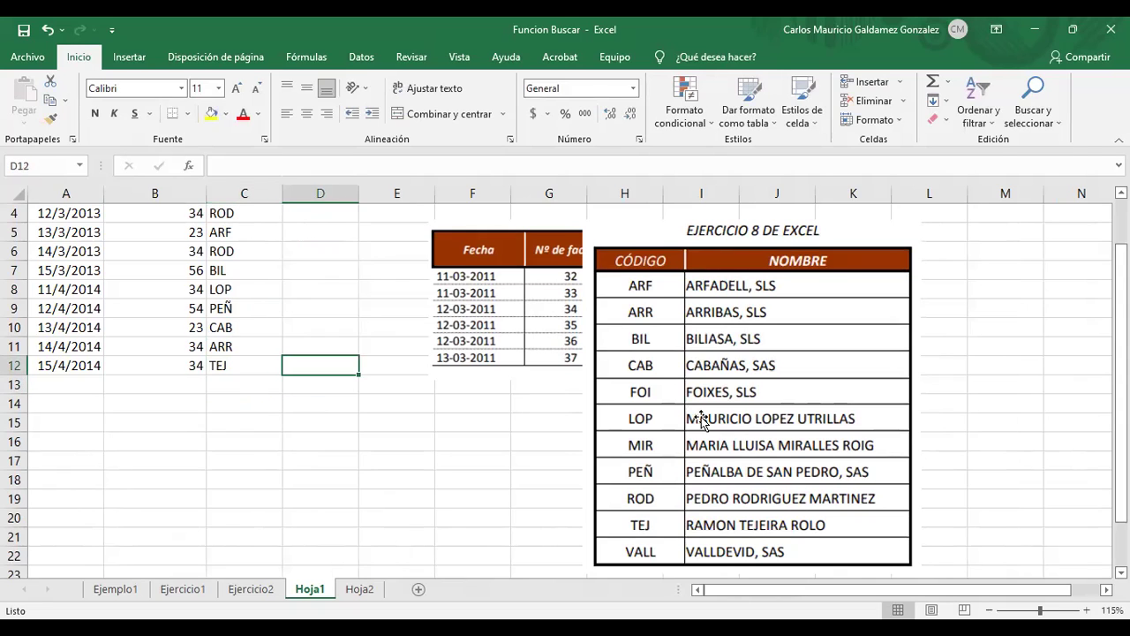
Move the code/name picture right and the invoice picture below the data rows
{"action": "left_click", "coordinate": [705, 424]}
{"action": "left_click_drag", "start_coordinate": [724, 420], "coordinate": [896, 427]}
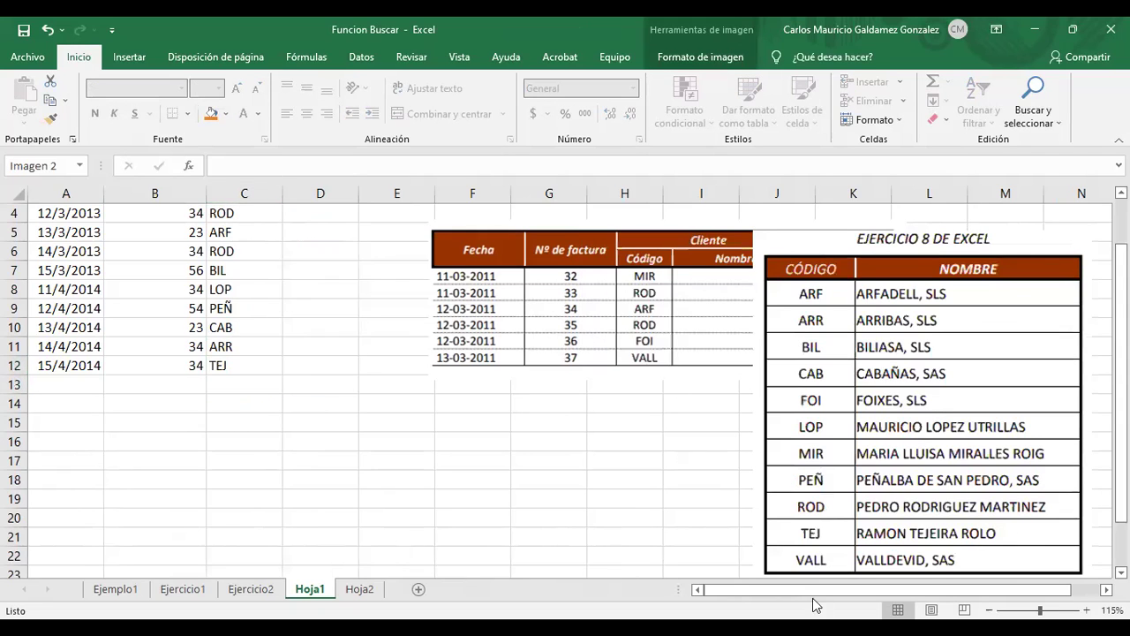
{"action": "scroll", "coordinate": [461, 471], "scroll_direction": "up", "scroll_amount": 1}
{"action": "scroll", "coordinate": [461, 471], "scroll_direction": "up", "scroll_amount": 1}
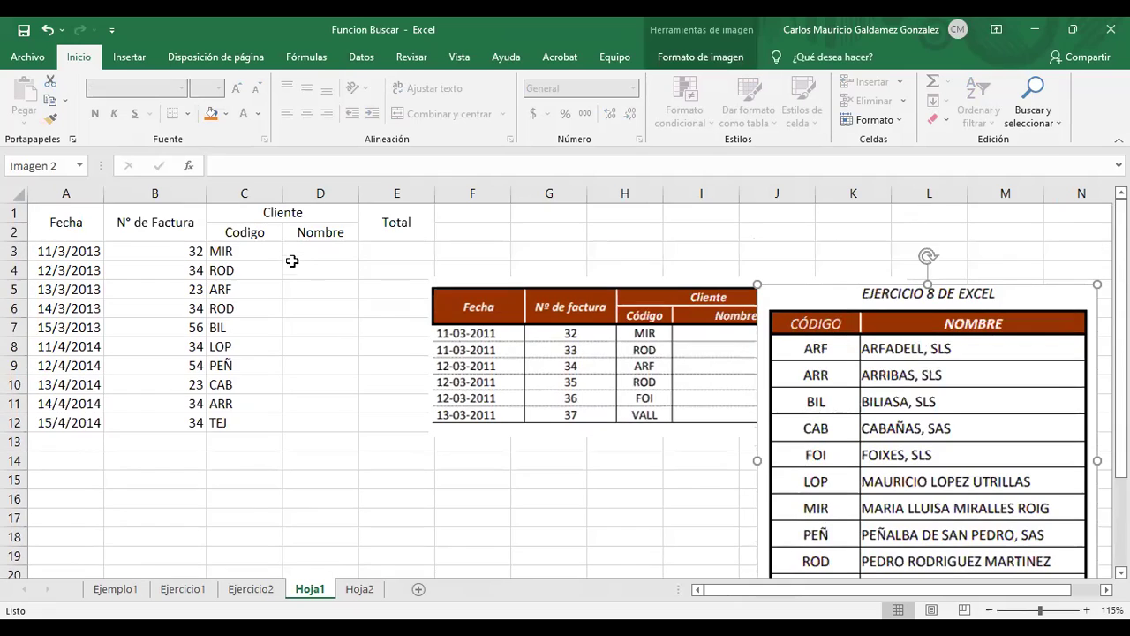
{"action": "left_click", "coordinate": [370, 251]}
{"action": "left_click_drag", "start_coordinate": [596, 362], "coordinate": [332, 502]}
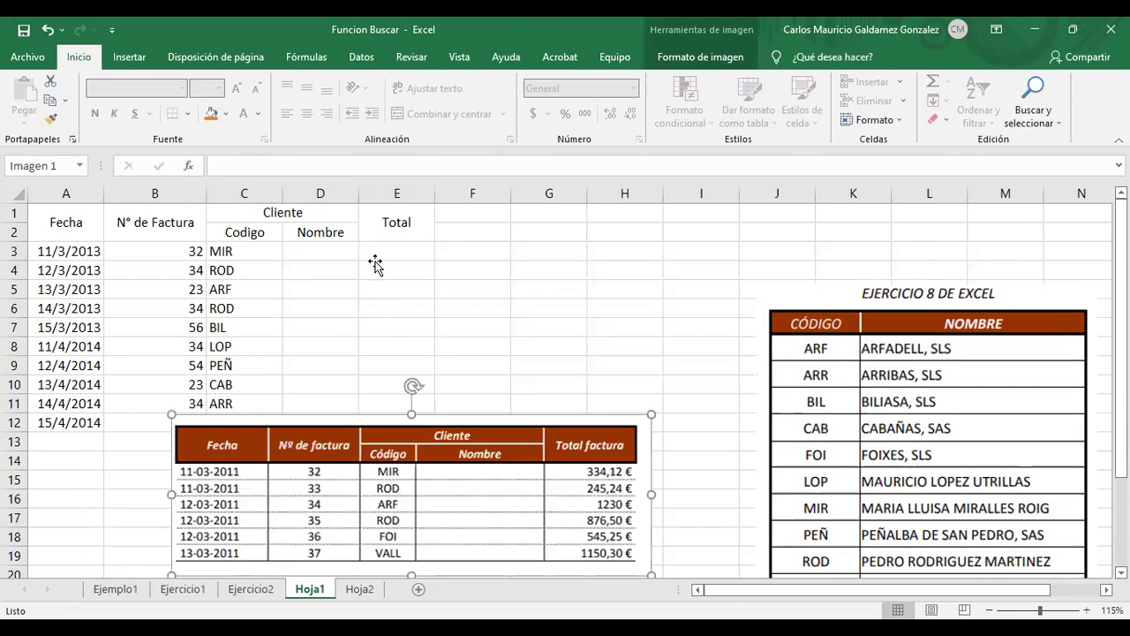
{"action": "key", "text": "Escape"}
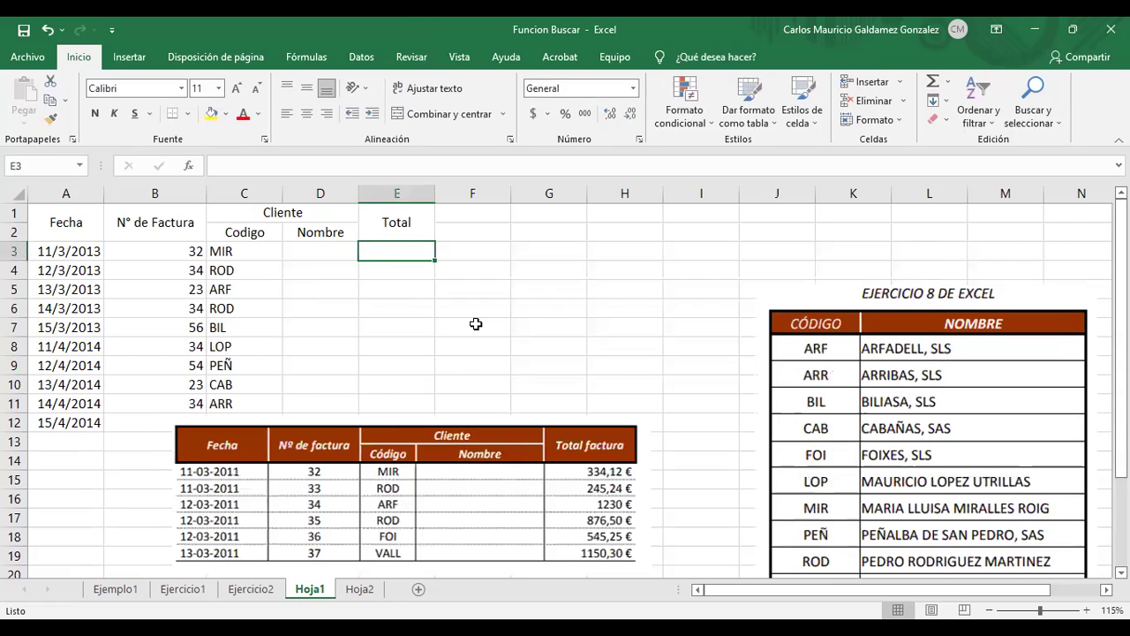
Enter totals 334.12, 245.24, 1250.23 and 876.55 in E3:E6
{"action": "type", "text": "334.12"}
{"action": "key", "text": "Return"}
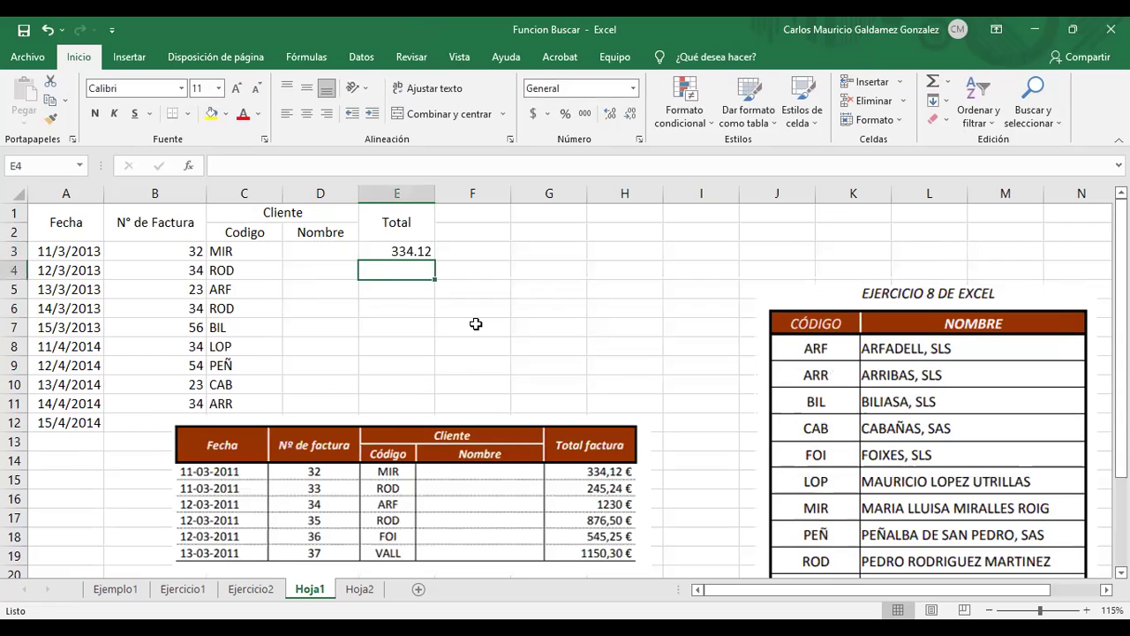
{"action": "type", "text": "245.24"}
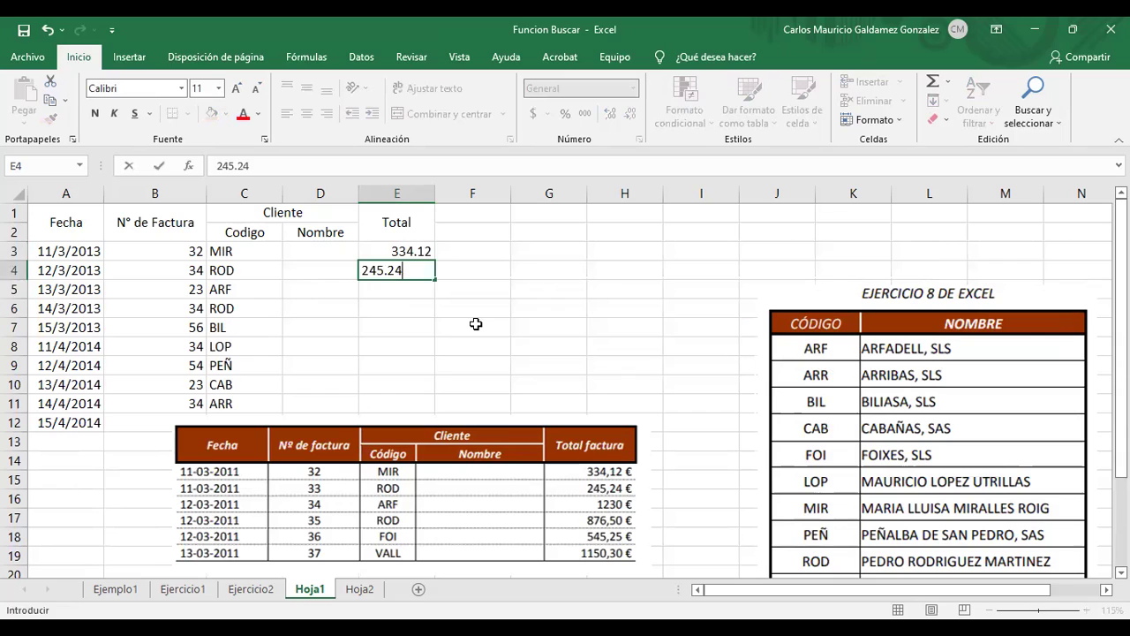
{"action": "key", "text": "Return"}
{"action": "type", "text": "1250.23"}
{"action": "key", "text": "Return"}
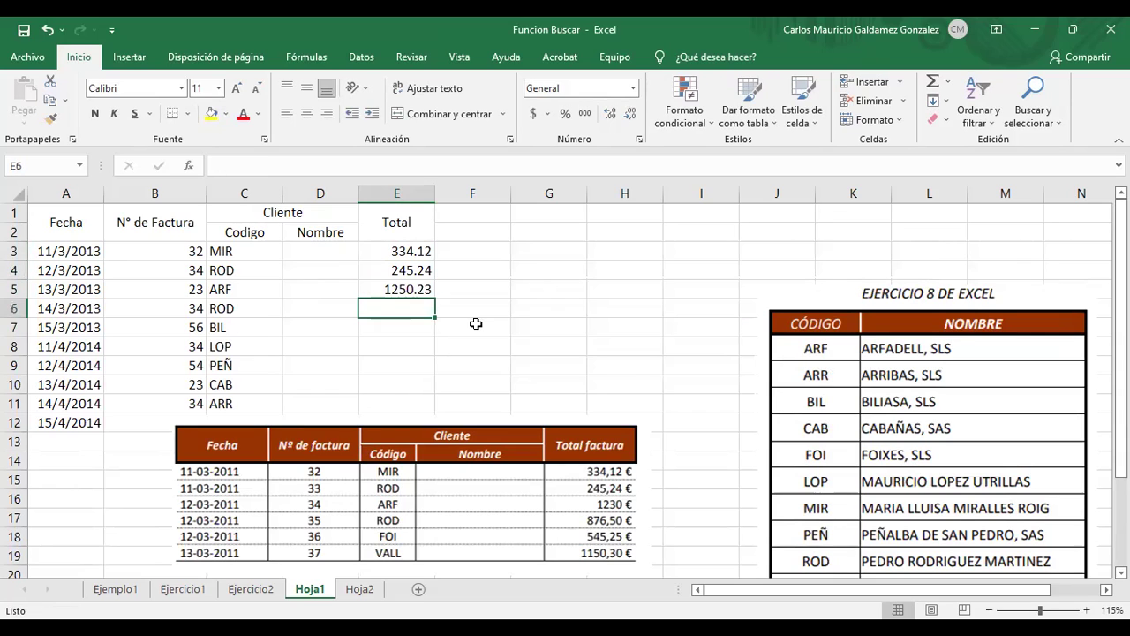
{"action": "type", "text": "876.55"}
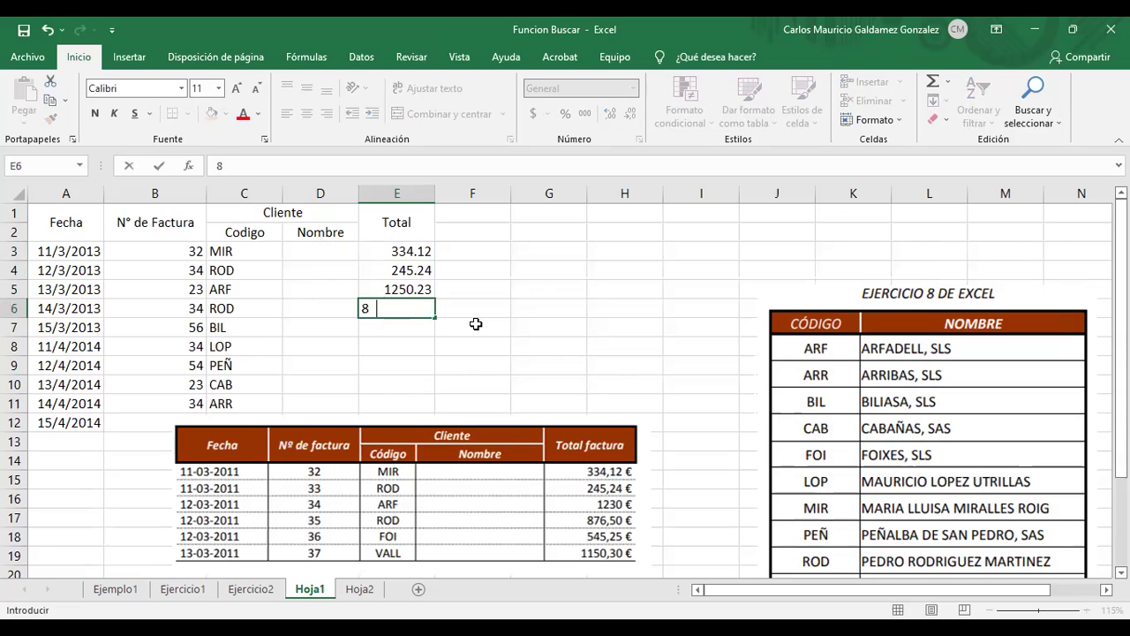
{"action": "key", "text": "Return"}
Enter totals 454.58 and 545.25 in E7:E8 and move the invoice picture upper right
{"action": "type", "text": "4543"}
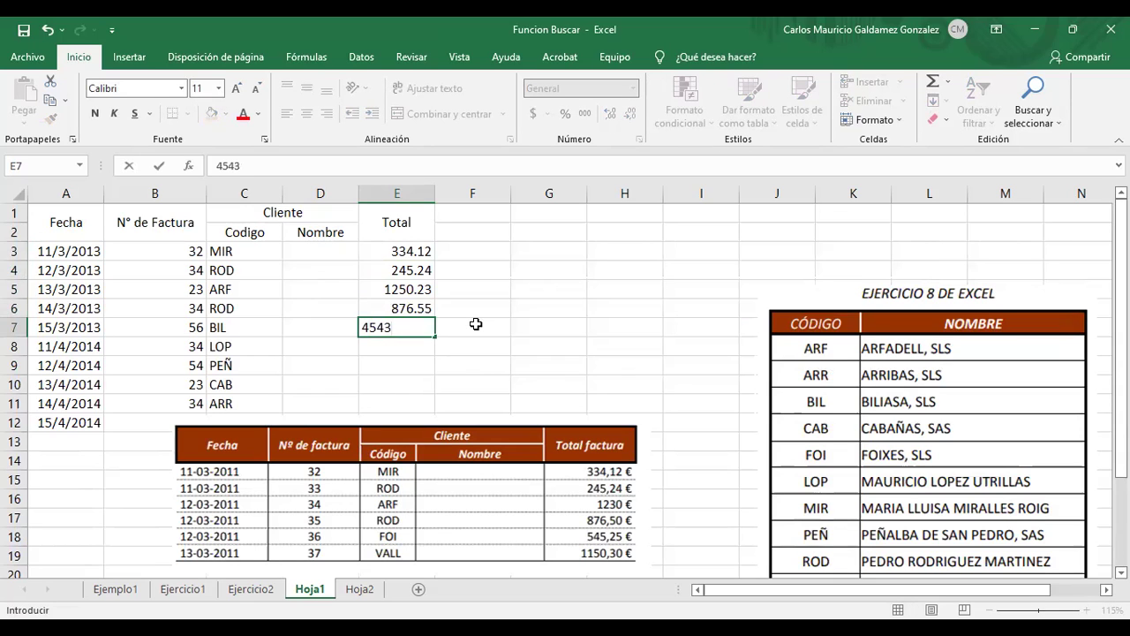
{"action": "key", "text": "BackSpace"}
{"action": "type", "text": ".55"}
{"action": "key", "text": "BackSpace"}
{"action": "type", "text": "8"}
{"action": "key", "text": "Return"}
{"action": "type", "text": "545.2"}
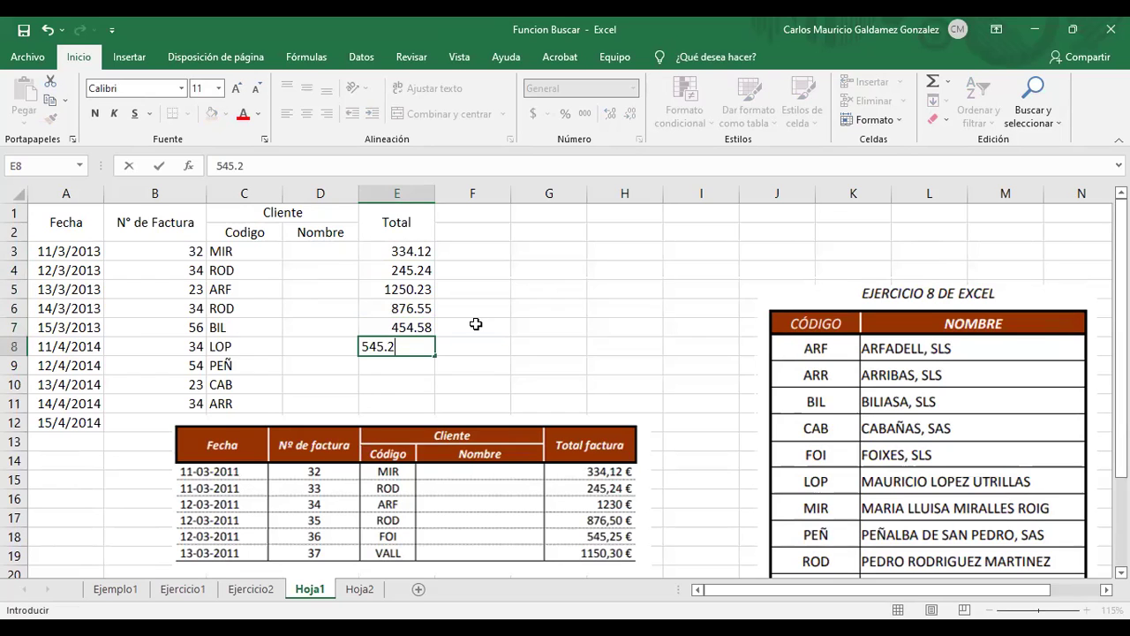
{"action": "type", "text": "5"}
{"action": "key", "text": "Return"}
{"action": "left_click_drag", "start_coordinate": [456, 460], "coordinate": [772, 278]}
Copy totals 245.24 and 1250.23 from E4:E5 into E9:E10
{"action": "left_click_drag", "start_coordinate": [655, 300], "coordinate": [641, 272]}
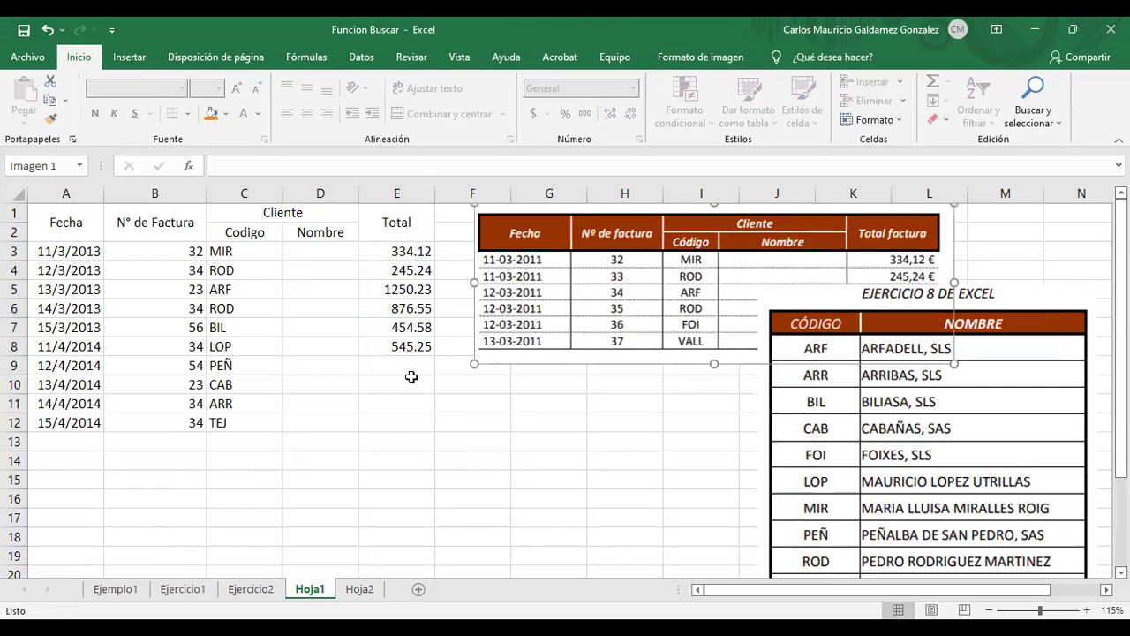
{"action": "left_click", "coordinate": [405, 364]}
{"action": "left_click_drag", "start_coordinate": [389, 270], "coordinate": [389, 289]}
{"action": "key", "text": "ctrl+c"}
{"action": "left_click", "coordinate": [386, 364]}
{"action": "key", "text": "ctrl+v"}
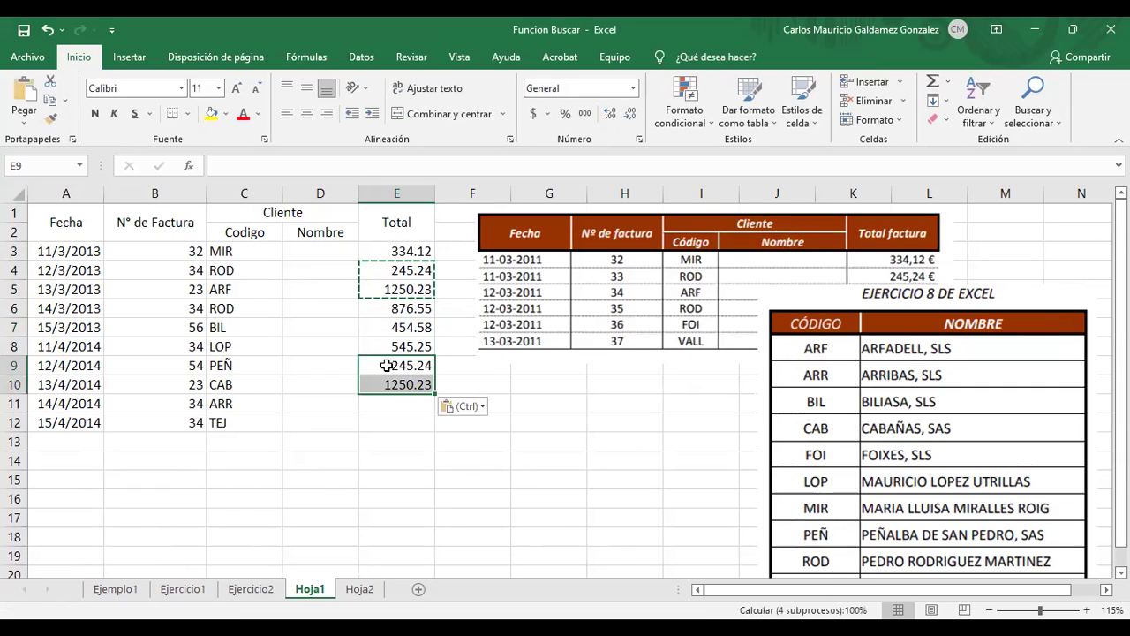
Copy totals 876.55 and 454.58 from E6:E7 into E11:E12
{"action": "left_click", "coordinate": [388, 331]}
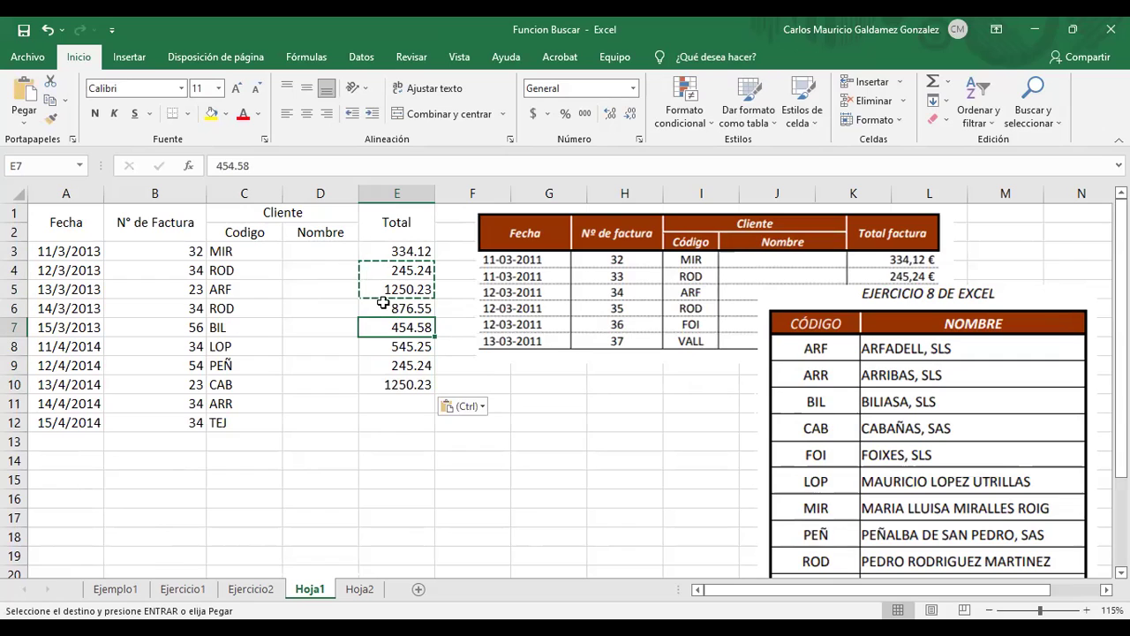
{"action": "left_click_drag", "start_coordinate": [383, 304], "coordinate": [385, 327]}
{"action": "key", "text": "ctrl+c"}
{"action": "left_click", "coordinate": [391, 400]}
{"action": "key", "text": "ctrl+v"}
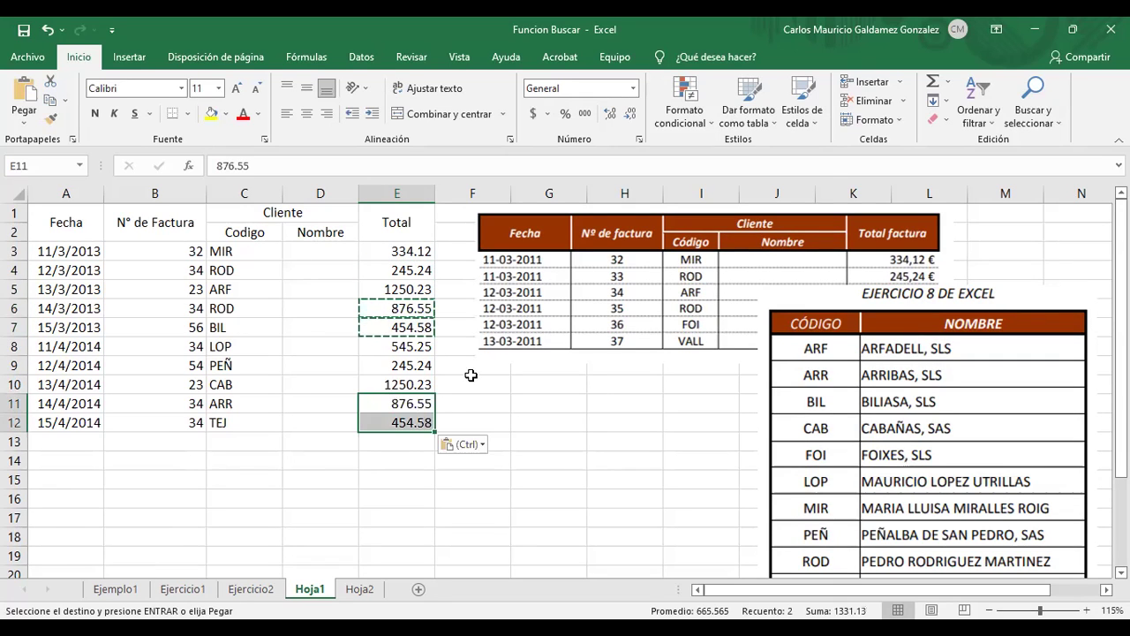
{"action": "key", "text": "Escape"}
Delete the invoice picture and shift the EJERCICIO 8 code table picture up and left
{"action": "left_click", "coordinate": [691, 292]}
{"action": "key", "text": "Delete"}
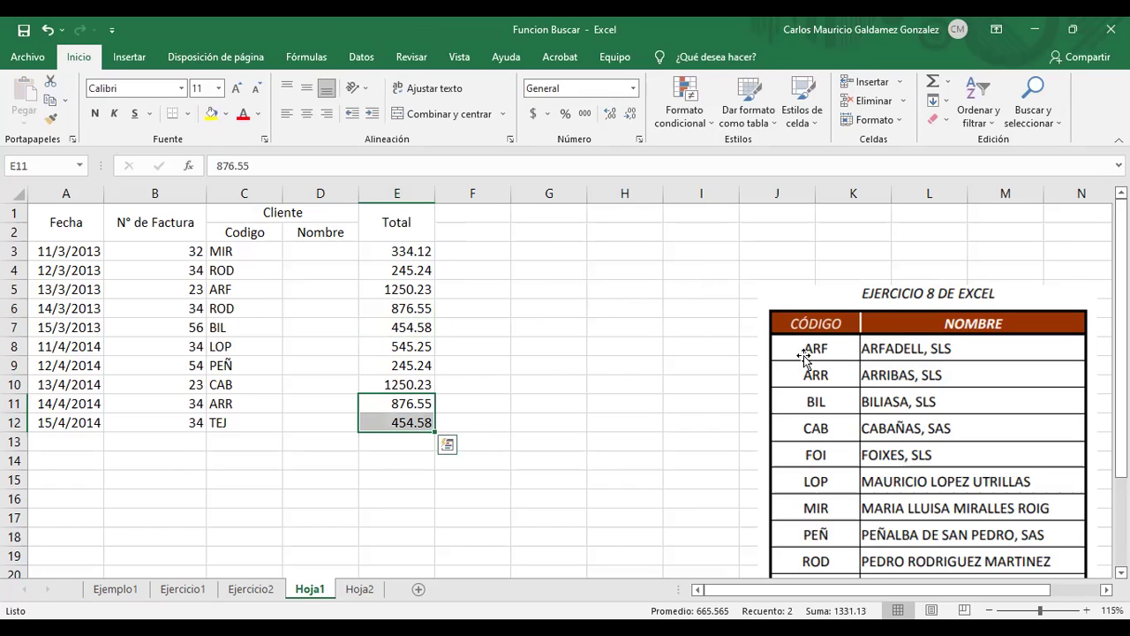
{"action": "left_click", "coordinate": [893, 444]}
{"action": "left_click_drag", "start_coordinate": [893, 443], "coordinate": [874, 378]}
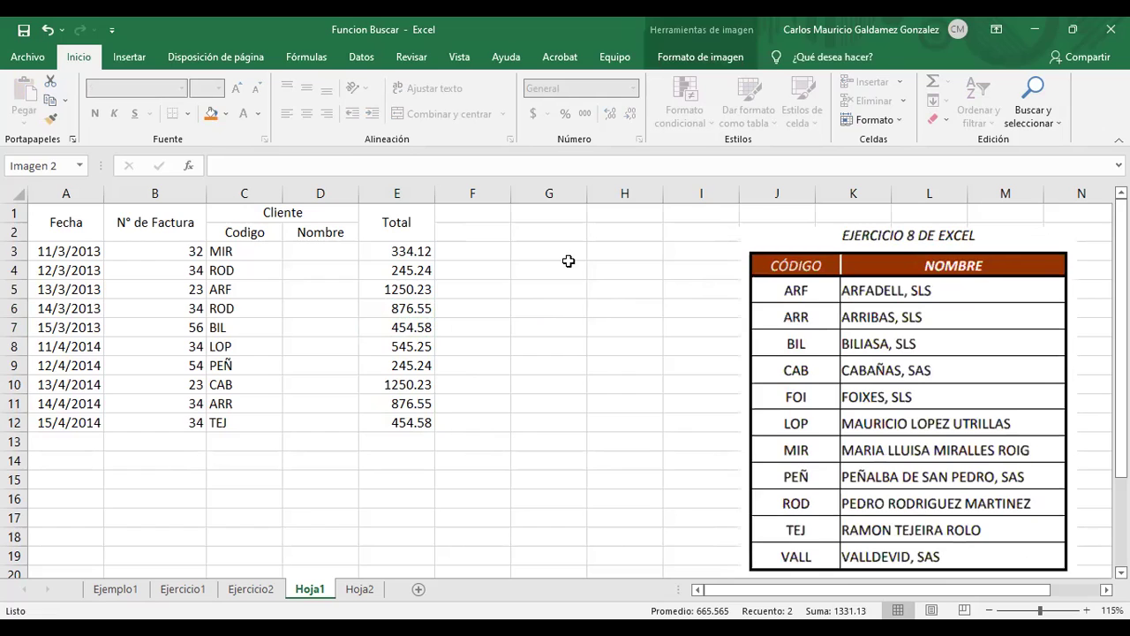
{"action": "left_click", "coordinate": [570, 257]}
Add the headers CODIGO in G3 and NOMBRE in H3, and nudge the code table picture up
{"action": "type", "text": "codigo"}
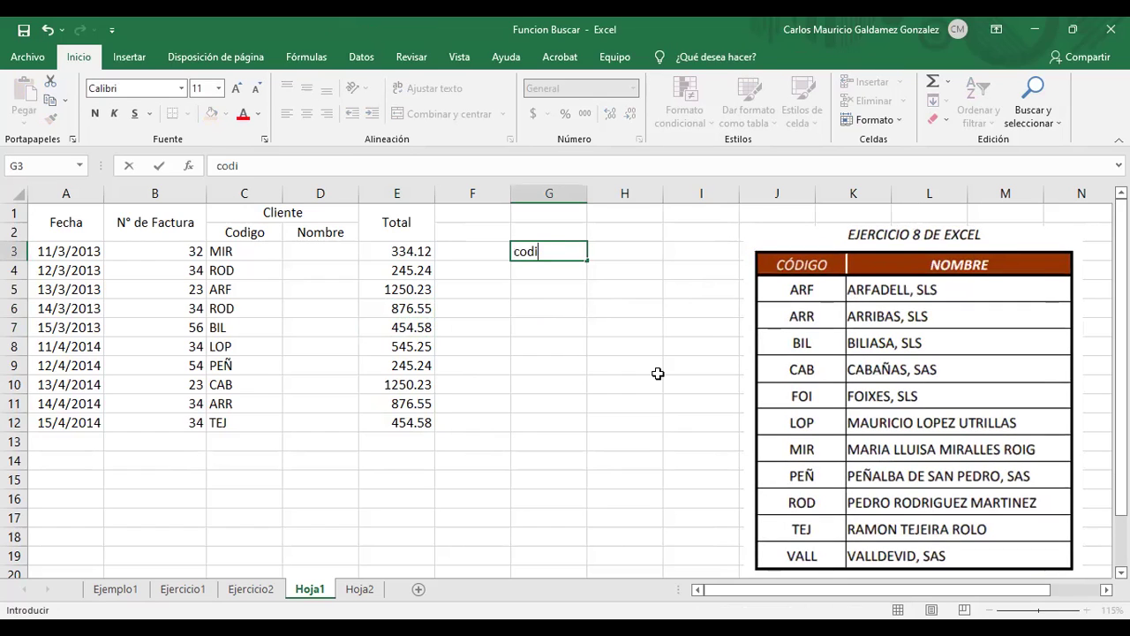
{"action": "key", "text": "BackSpace"}
{"action": "key", "text": "BackSpace"}
{"action": "key", "text": "BackSpace"}
{"action": "key", "text": "BackSpace"}
{"action": "key", "text": "BackSpace"}
{"action": "key", "text": "BackSpace"}
{"action": "type", "text": "CODIGO"}
{"action": "key", "text": "Tab"}
{"action": "type", "text": "BR"}
{"action": "key", "text": "BackSpace"}
{"action": "key", "text": "BackSpace"}
{"action": "key", "text": "BackSpace"}
{"action": "key", "text": "BackSpace"}
{"action": "key", "text": "BackSpace"}
{"action": "type", "text": "NOM"}
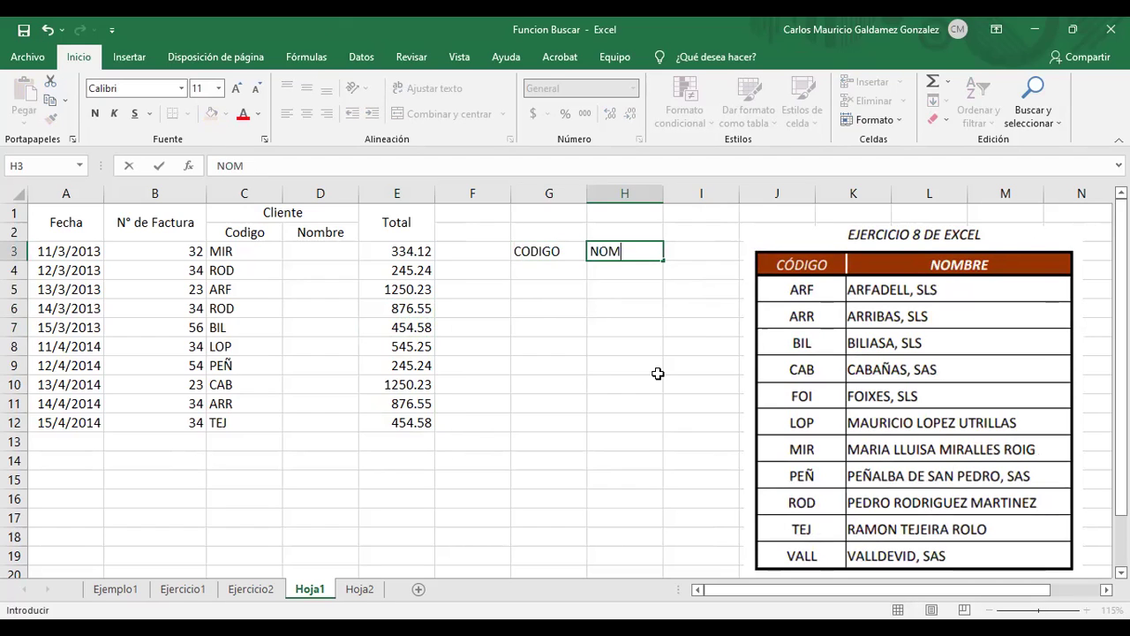
{"action": "type", "text": "BRE"}
{"action": "key", "text": "Return"}
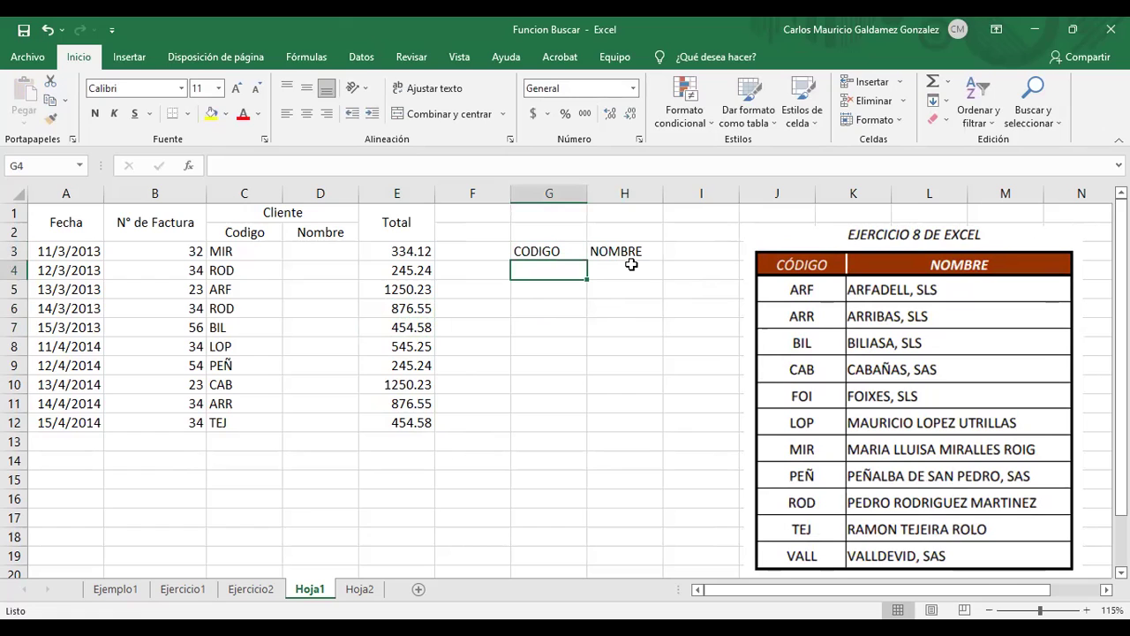
{"action": "left_click", "coordinate": [855, 335]}
{"action": "left_click_drag", "start_coordinate": [855, 335], "coordinate": [856, 327]}
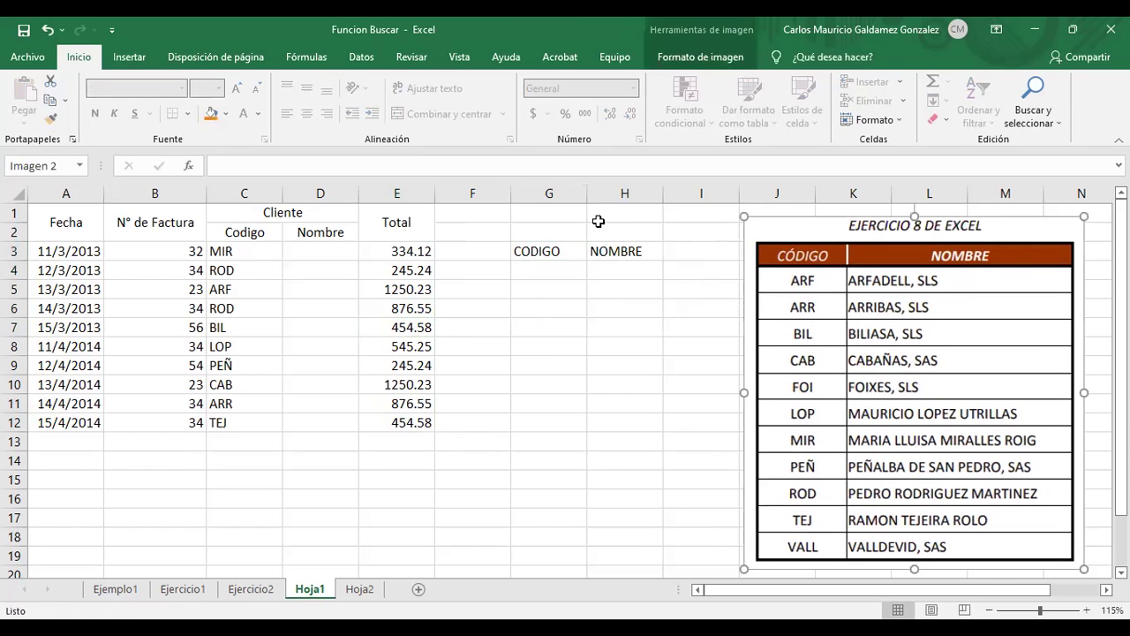
Enter the codes ARF, ARR, BIL, CAB, FOI, LOP, MIR, PEÑ, ROD, TEJ, VALL in G4:G14
{"action": "left_click", "coordinate": [561, 269]}
{"action": "type", "text": "ARF"}
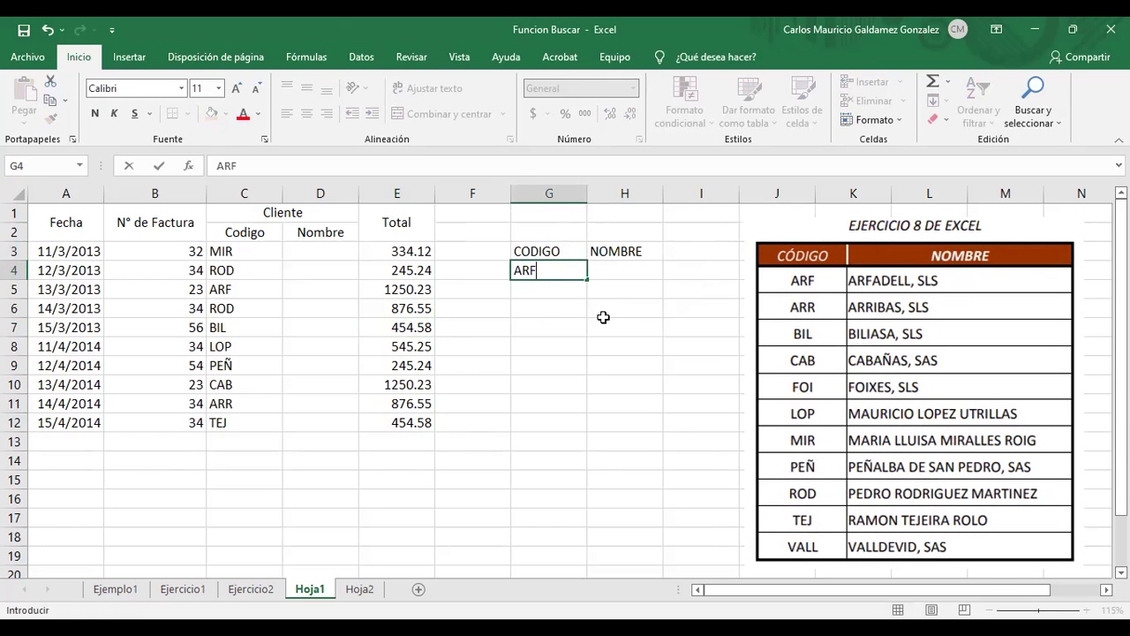
{"action": "key", "text": "Return"}
{"action": "type", "text": "ARR"}
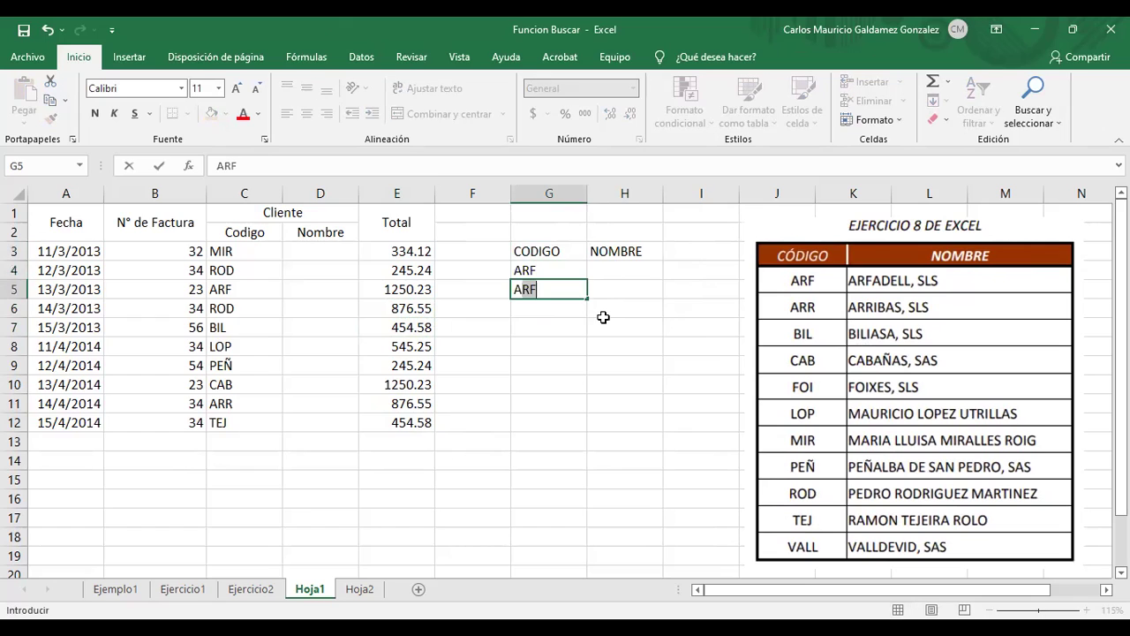
{"action": "key", "text": "Return"}
{"action": "type", "text": "BIL"}
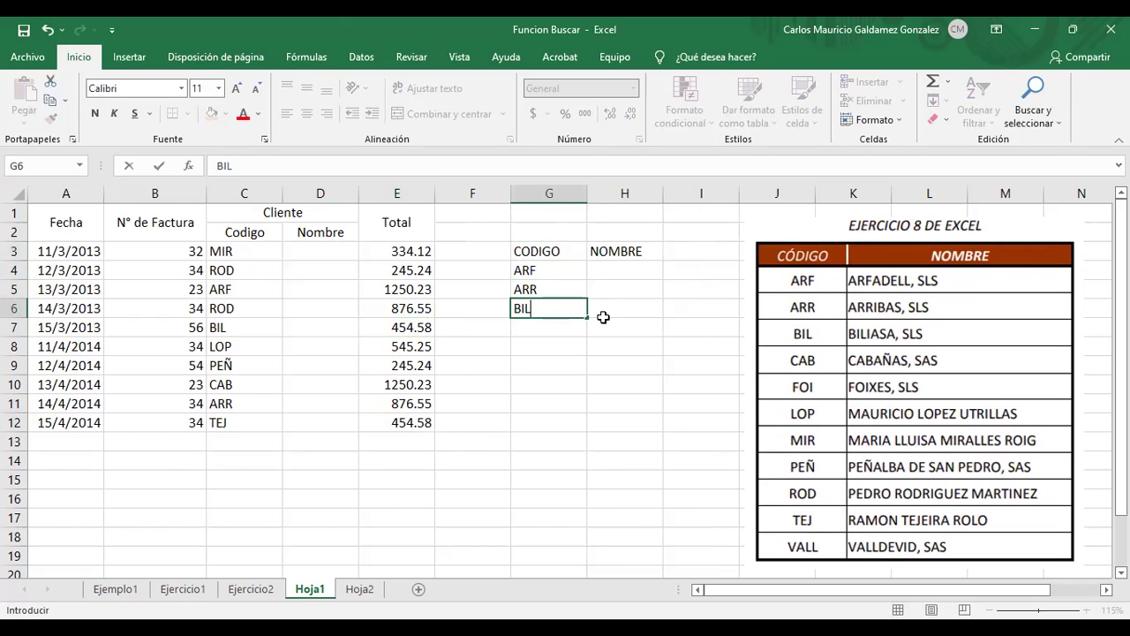
{"action": "key", "text": "Return"}
{"action": "type", "text": "CAB"}
{"action": "key", "text": "Return"}
{"action": "type", "text": "FOI"}
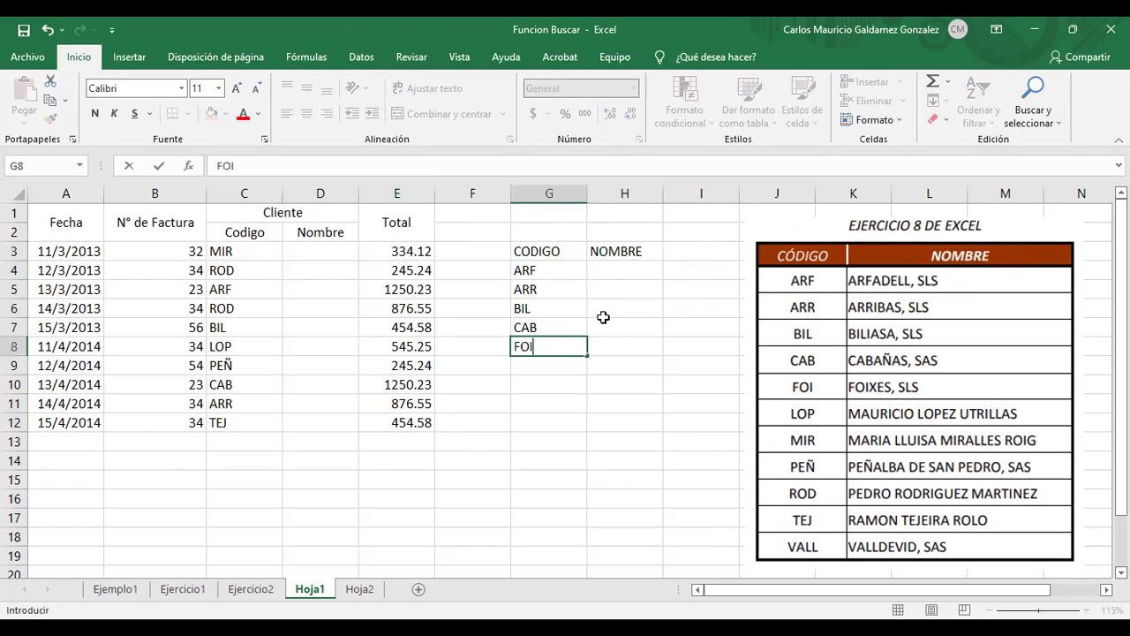
{"action": "key", "text": "Return"}
{"action": "type", "text": "LOP"}
{"action": "key", "text": "Return"}
{"action": "type", "text": "MIR"}
{"action": "key", "text": "Return"}
{"action": "type", "text": "PEÑ"}
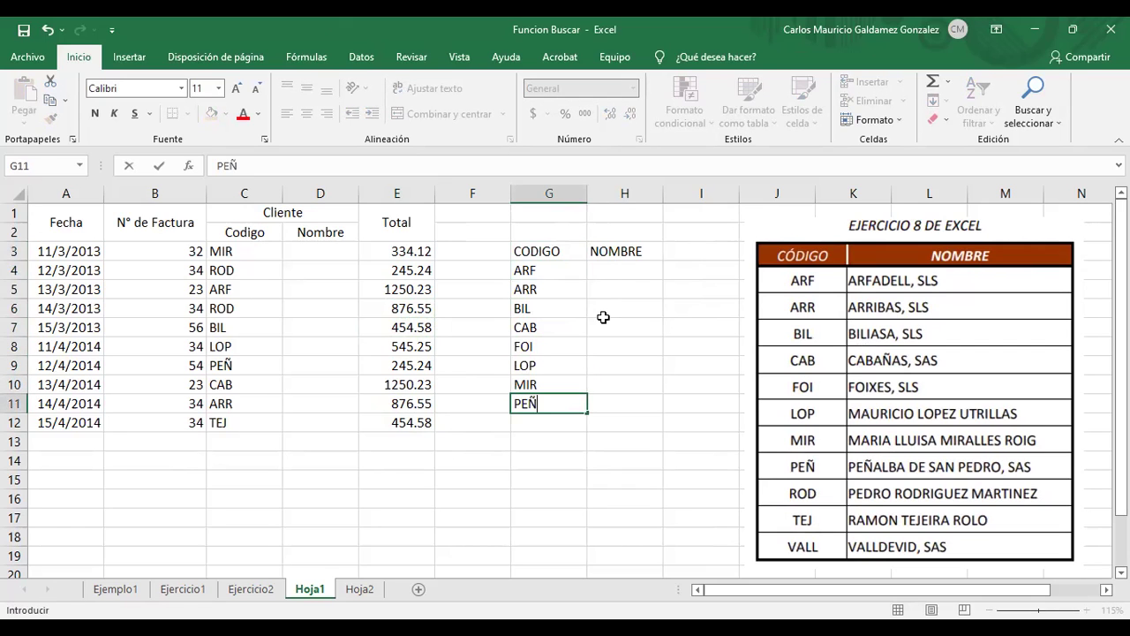
{"action": "key", "text": "Return"}
{"action": "type", "text": "ROD"}
{"action": "key", "text": "Return"}
{"action": "type", "text": "TEJ"}
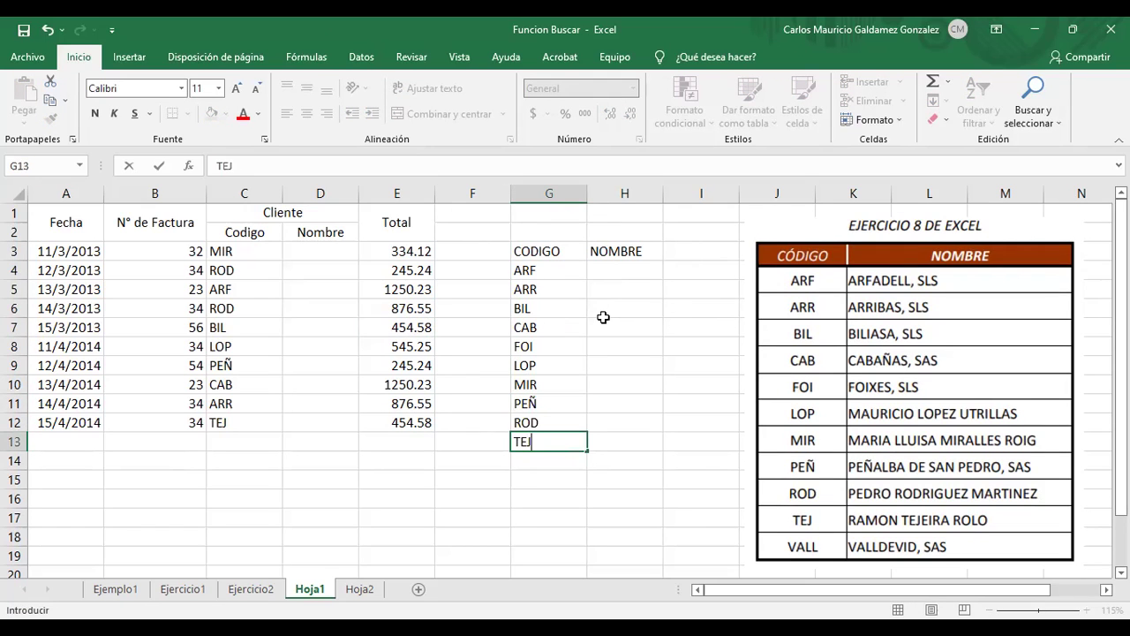
{"action": "key", "text": "Return"}
{"action": "type", "text": "VALL"}
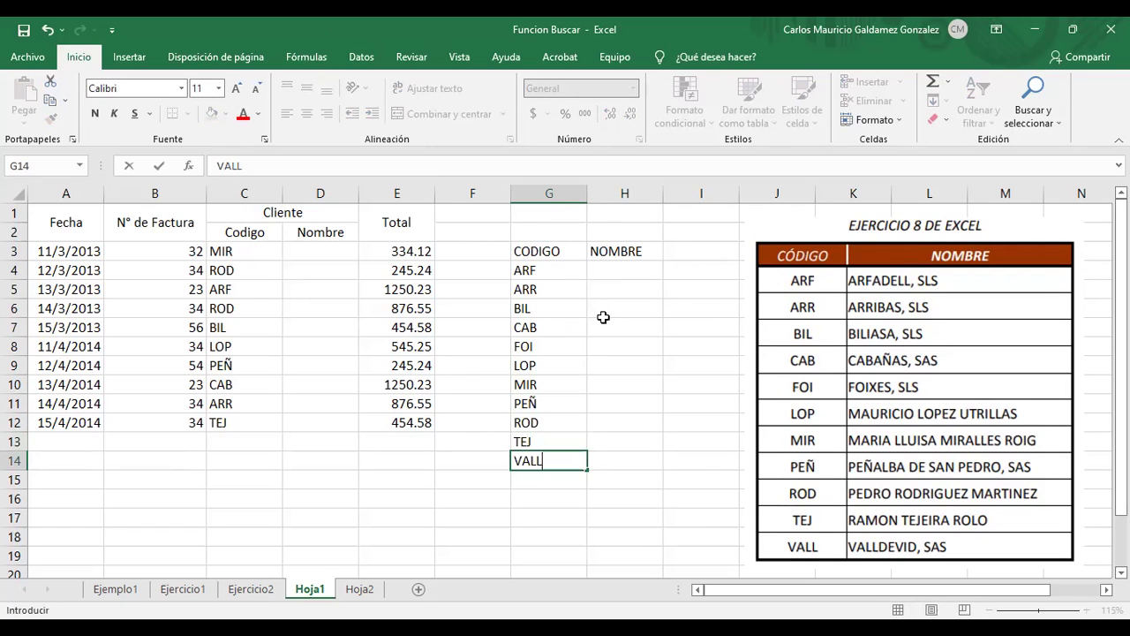
{"action": "key", "text": "Tab"}
{"action": "key", "text": "Up"}
{"action": "key", "text": "Up"}
{"action": "key", "text": "Up"}
{"action": "key", "text": "Up"}
{"action": "key", "text": "Up"}
{"action": "key", "text": "Up"}
{"action": "key", "text": "Up"}
{"action": "key", "text": "Up"}
{"action": "key", "text": "Up"}
{"action": "key", "text": "Up"}
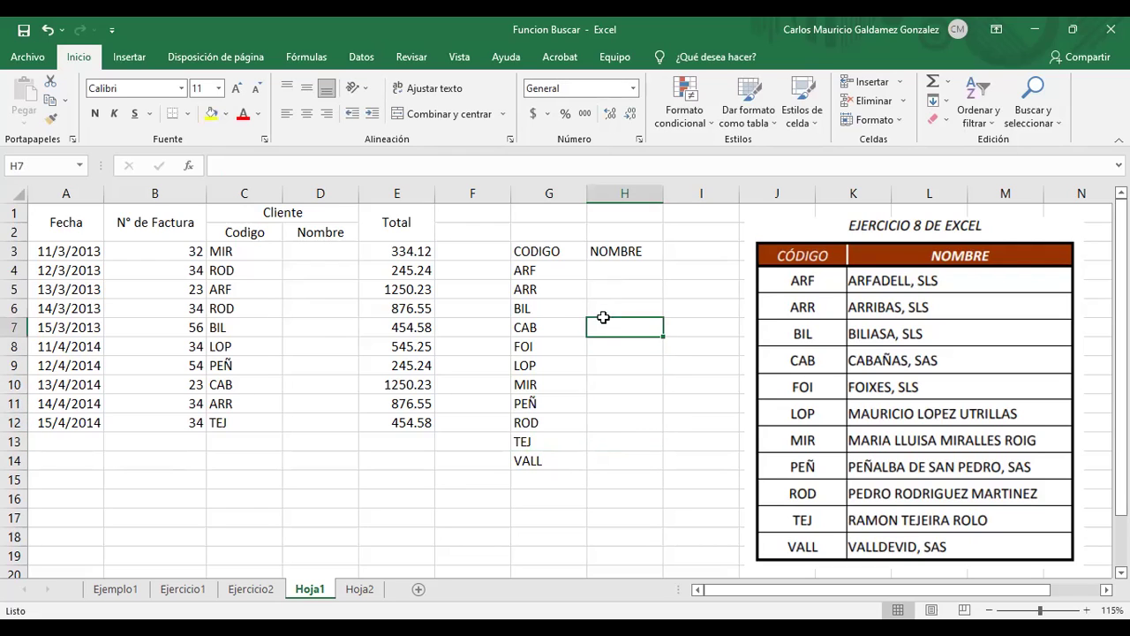
Enter ARFADELL, SLS; ARRIBAS, SLS; BILIASA, SLS; CABAÑAS, SAS; FOIXES, SLS in H4:H8
{"action": "type", "text": "ARF"}
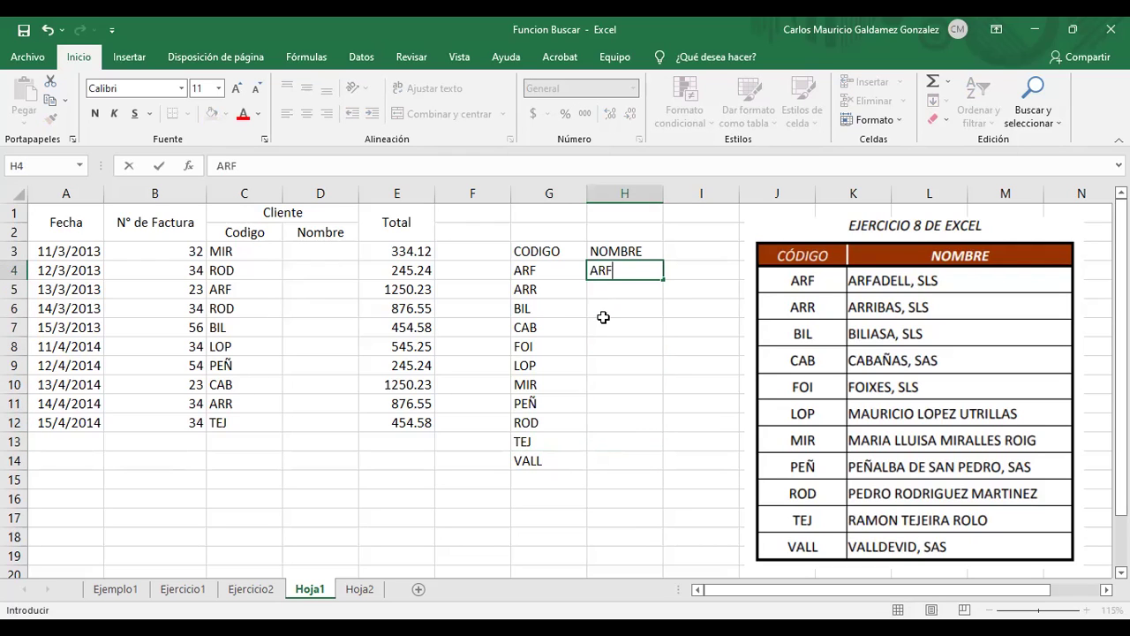
{"action": "type", "text": "ADELL, SLS"}
{"action": "key", "text": "Return"}
{"action": "type", "text": "ARRIBA"}
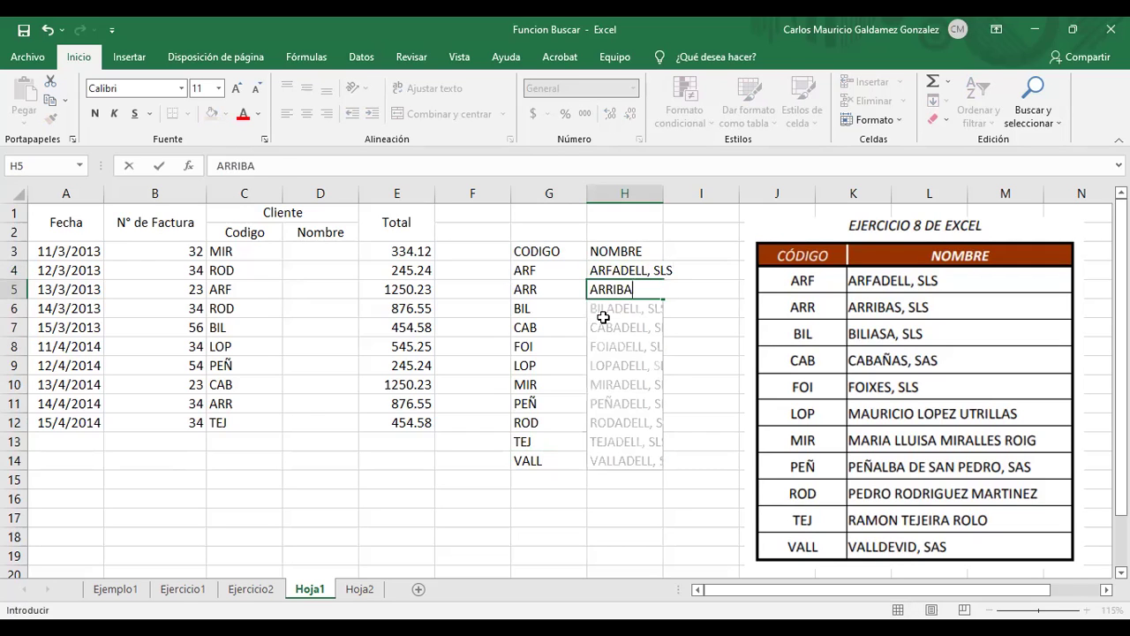
{"action": "type", "text": "S, SLS"}
{"action": "key", "text": "Return"}
{"action": "type", "text": "BILIASA,"}
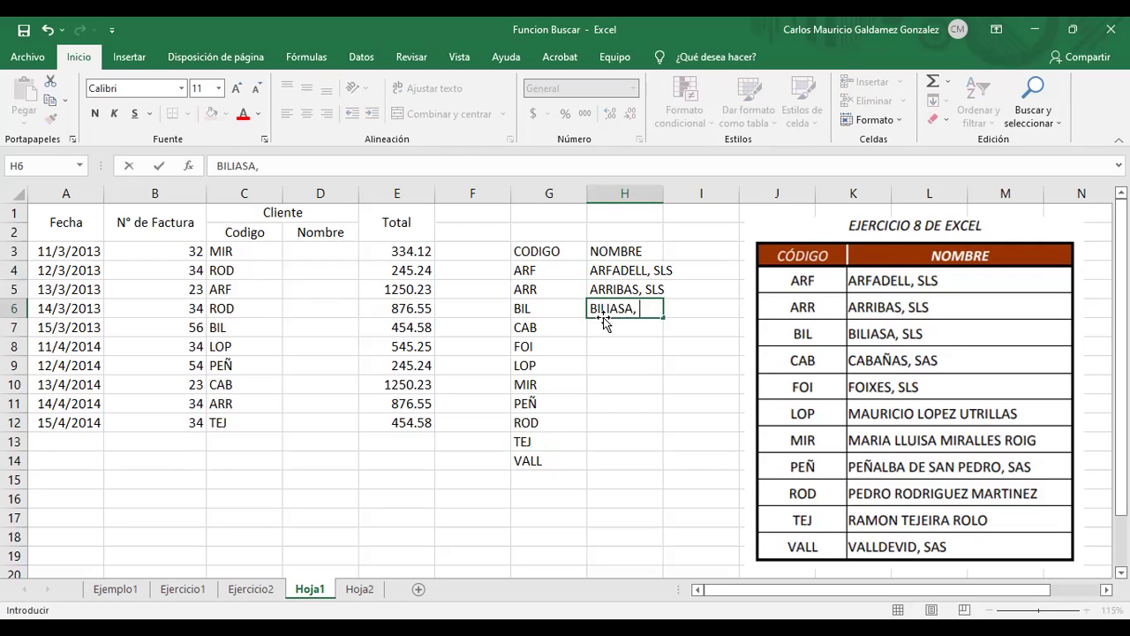
{"action": "type", "text": " SLA"}
{"action": "key", "text": "BackSpace"}
{"action": "type", "text": "S"}
{"action": "key", "text": "Return"}
{"action": "type", "text": "CABA{"}
{"action": "key", "text": "BackSpace"}
{"action": "type", "text": "{AS"}
{"action": "key", "text": "BackSpace"}
{"action": "key", "text": "BackSpace"}
{"action": "key", "text": "BackSpace"}
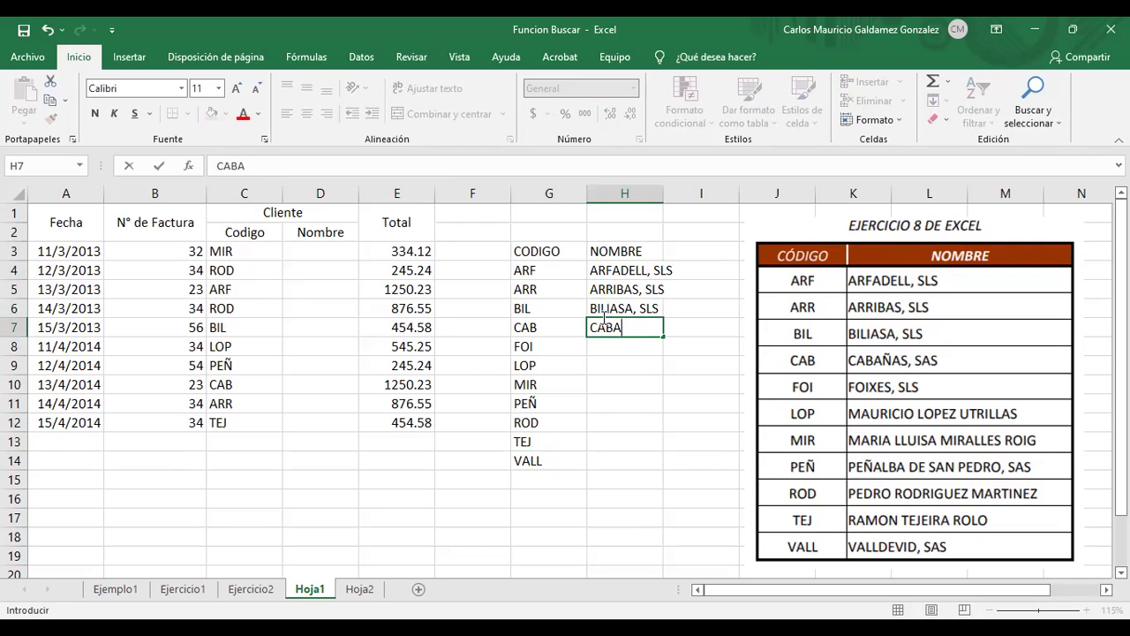
{"action": "type", "text": "ÑAS, SAA"}
{"action": "key", "text": "BackSpace"}
{"action": "type", "text": "S"}
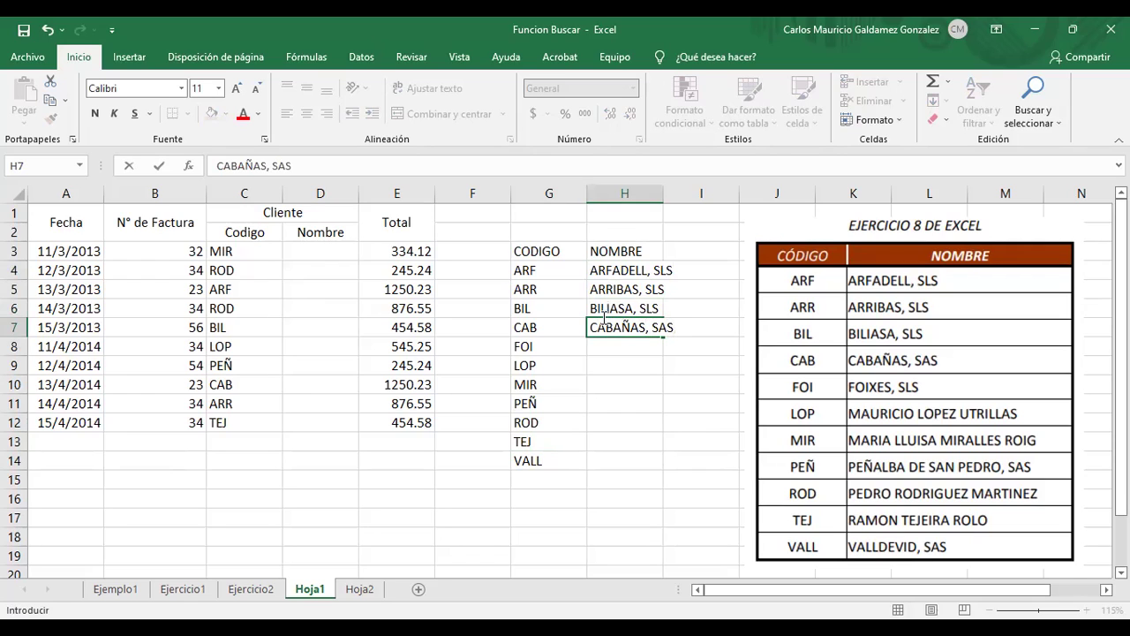
{"action": "key", "text": "Return"}
{"action": "type", "text": "FOI"}
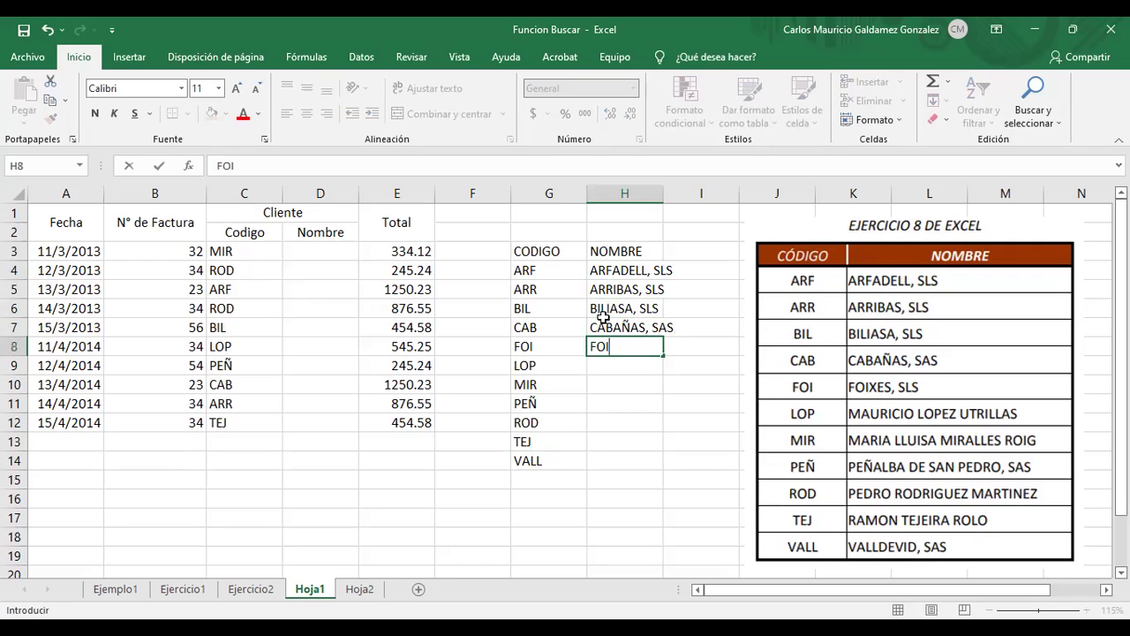
{"action": "type", "text": "XESM"}
{"action": "key", "text": "BackSpace"}
{"action": "key", "text": "BackSpace"}
{"action": "type", "text": ", SLS"}
{"action": "key", "text": "Return"}
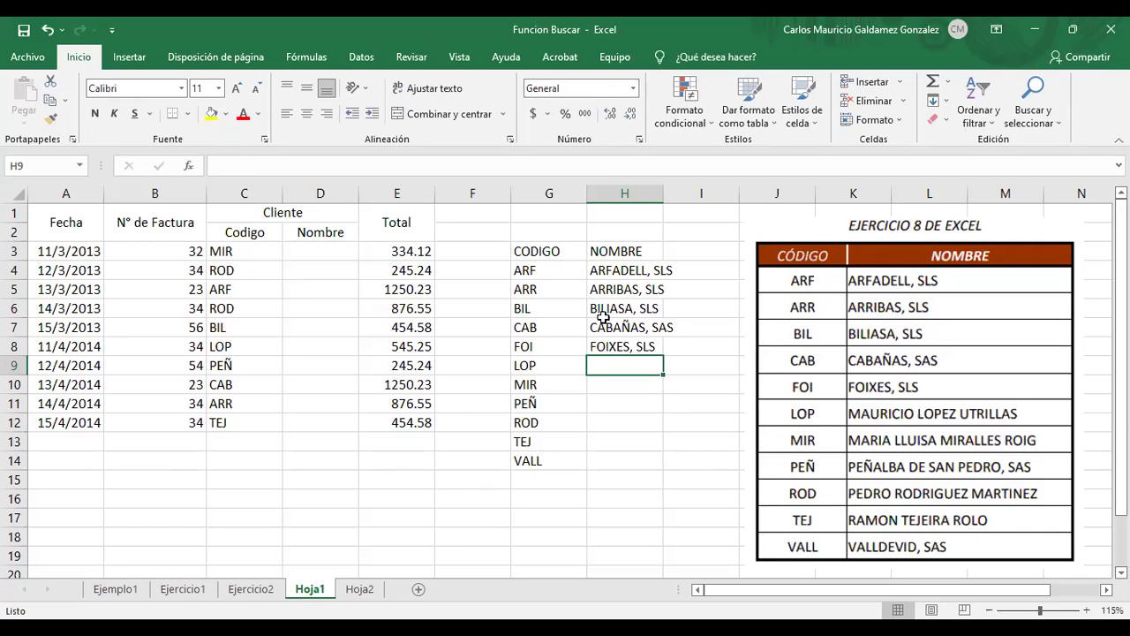
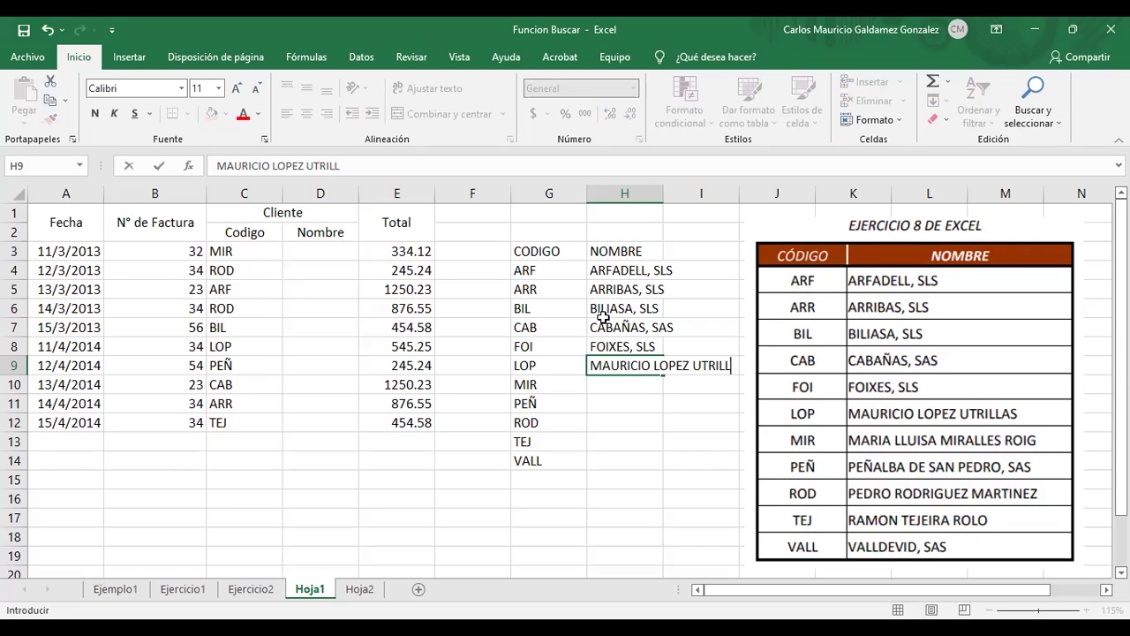
Fill H9:H14 with the client names for LOP, MIR, PEÑ, ROD, TEJ and VALL
{"action": "key", "text": "Return"}
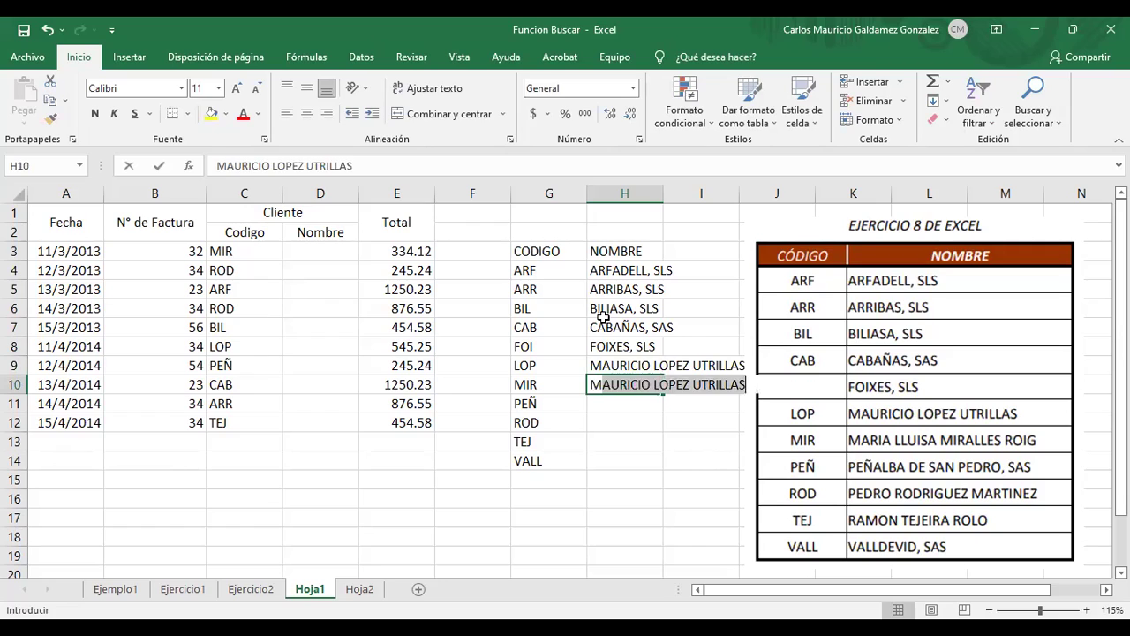
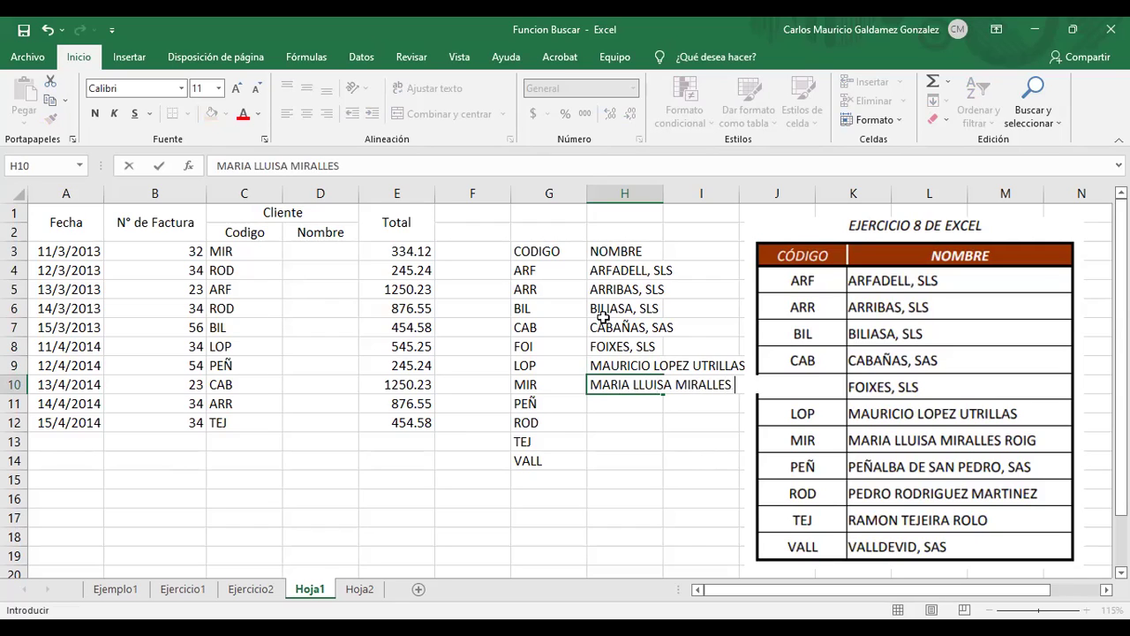
{"action": "key", "text": "Return"}
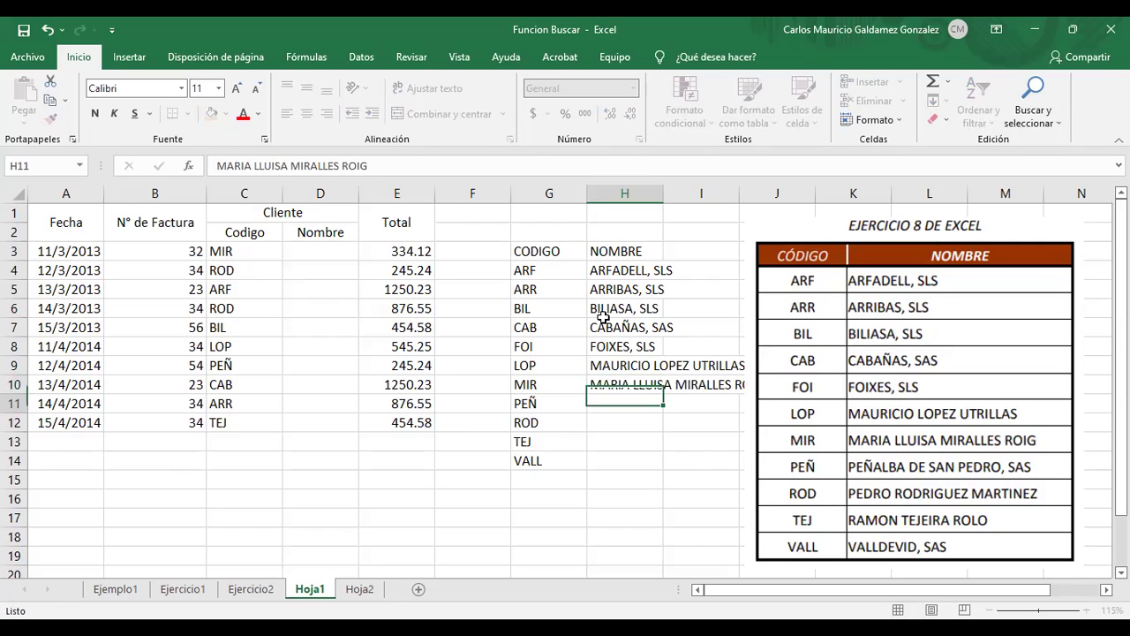
{"action": "type", "text": "PE"}
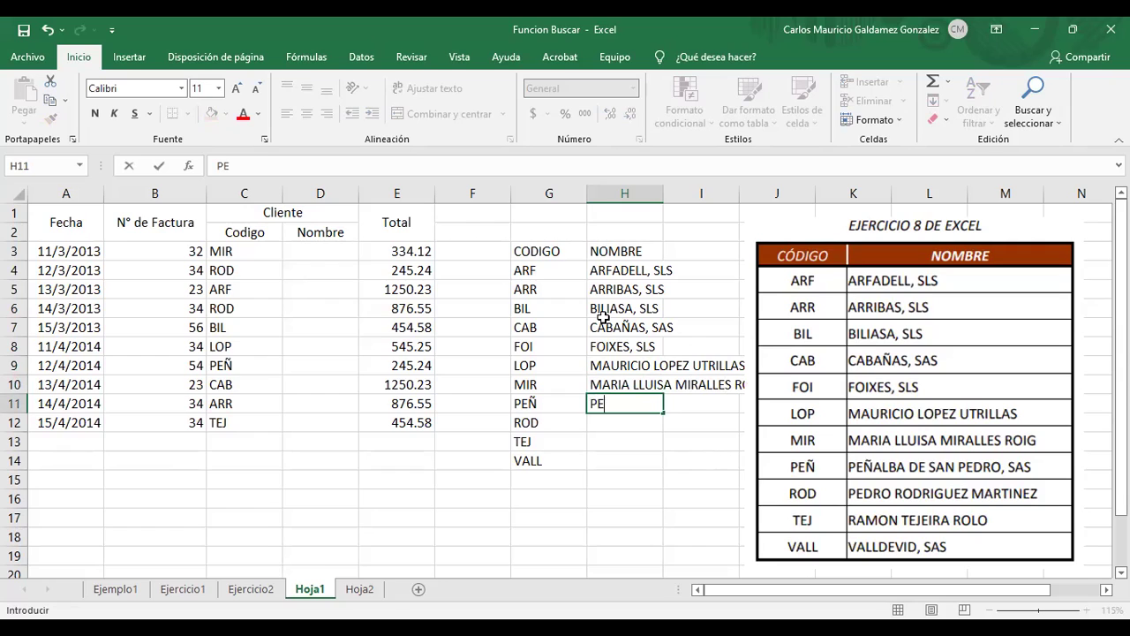
{"action": "type", "text": "ÑALBA DE SA"}
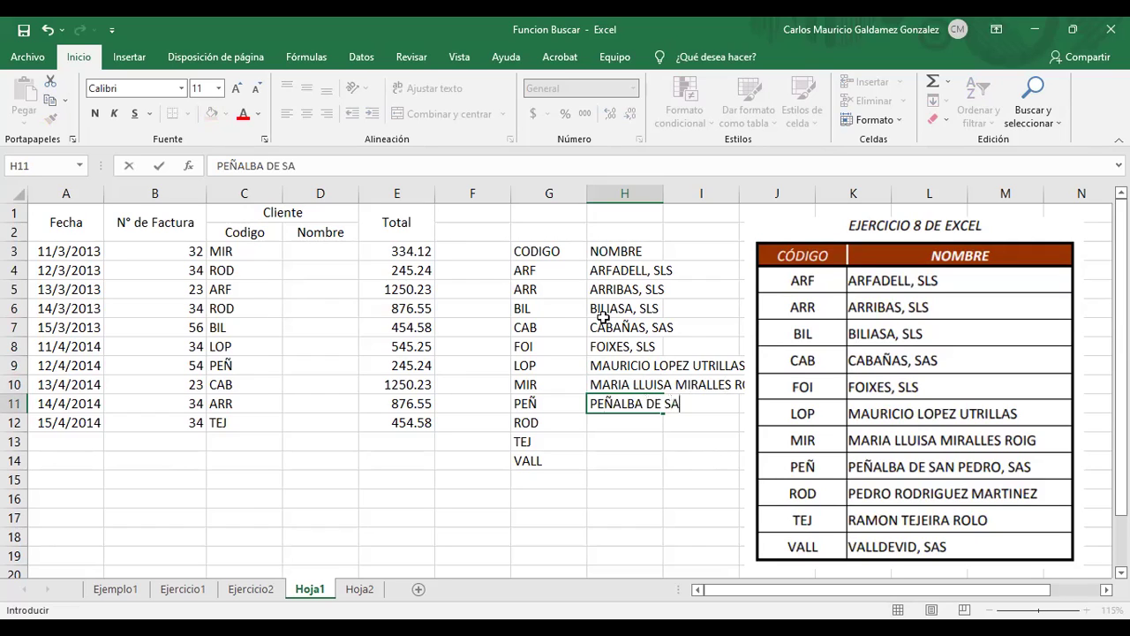
{"action": "type", "text": "N PEDRO"}
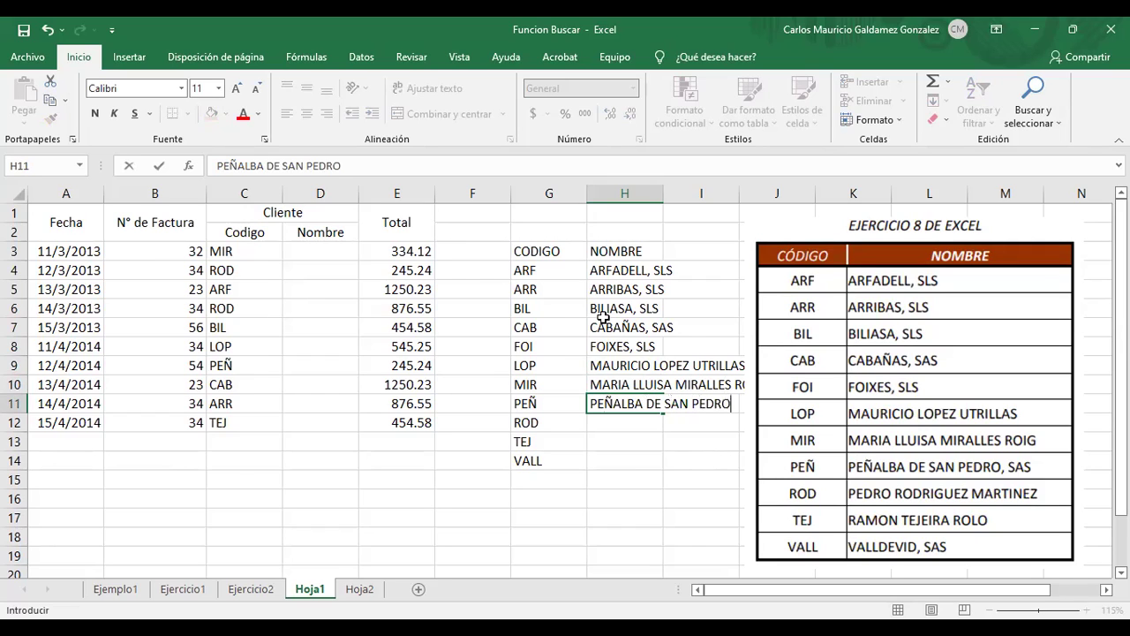
{"action": "type", "text": ", SA"}
{"action": "key", "text": "Return"}
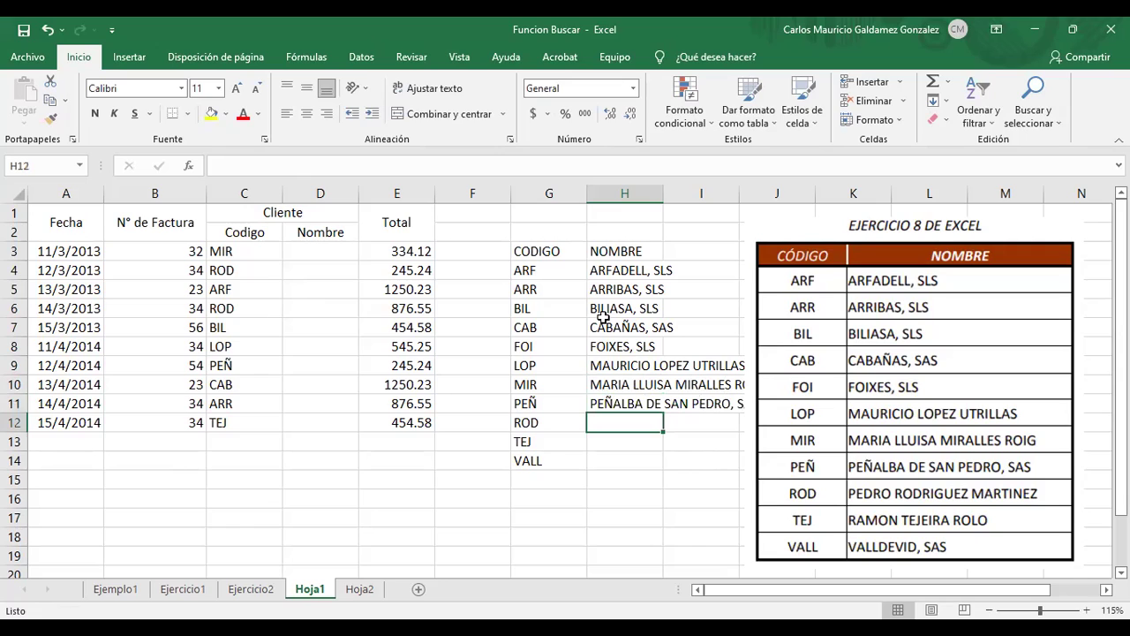
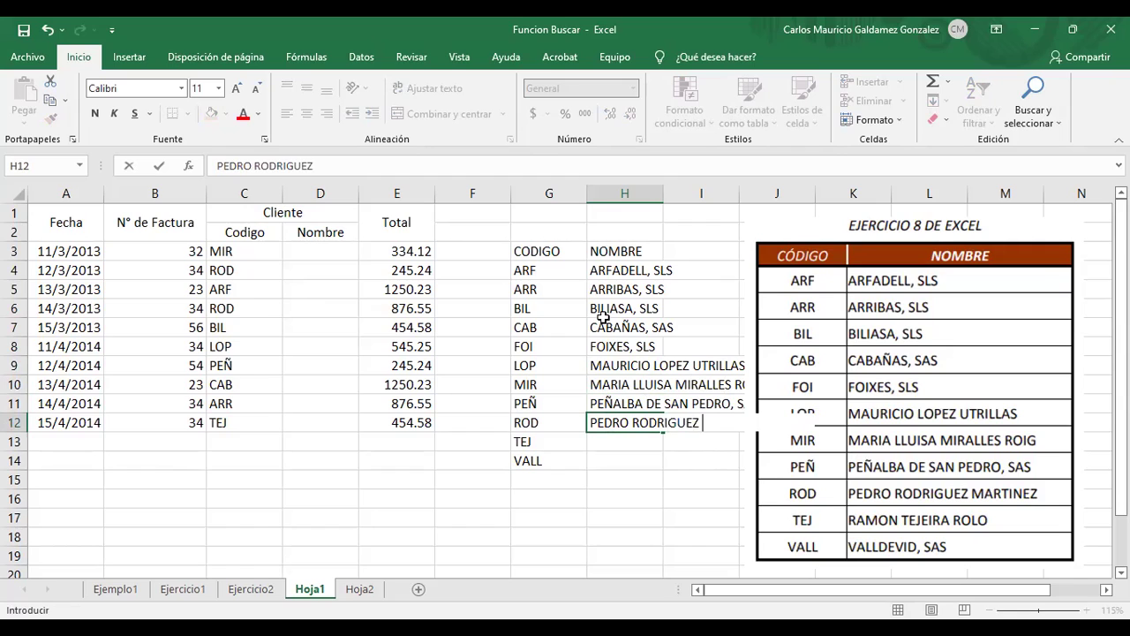
{"action": "key", "text": "Return"}
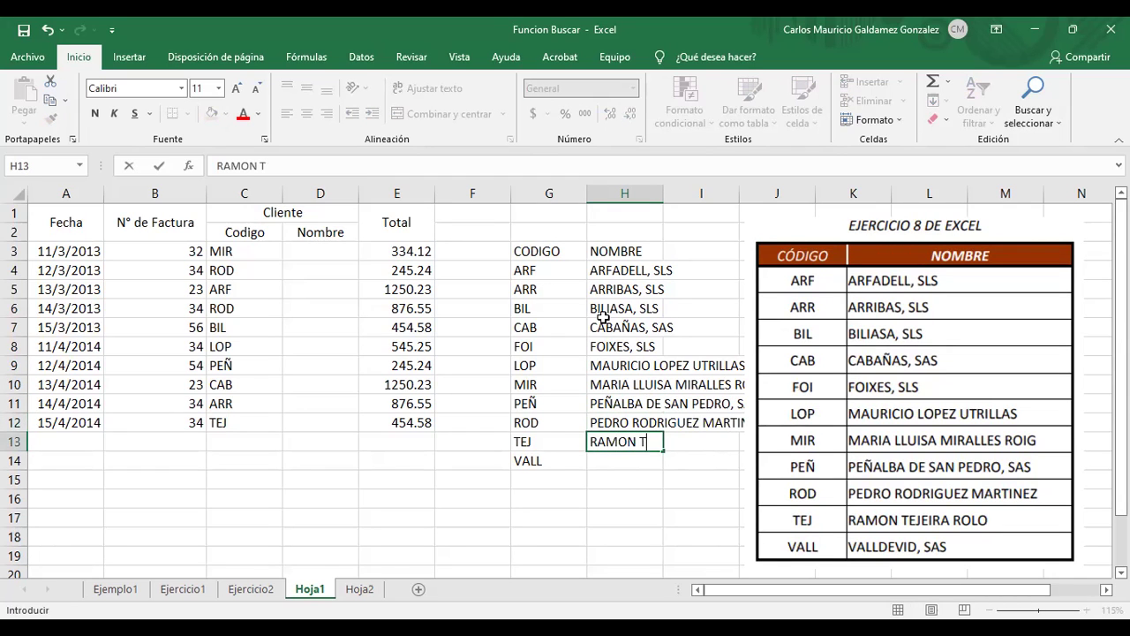
{"action": "key", "text": "Return"}
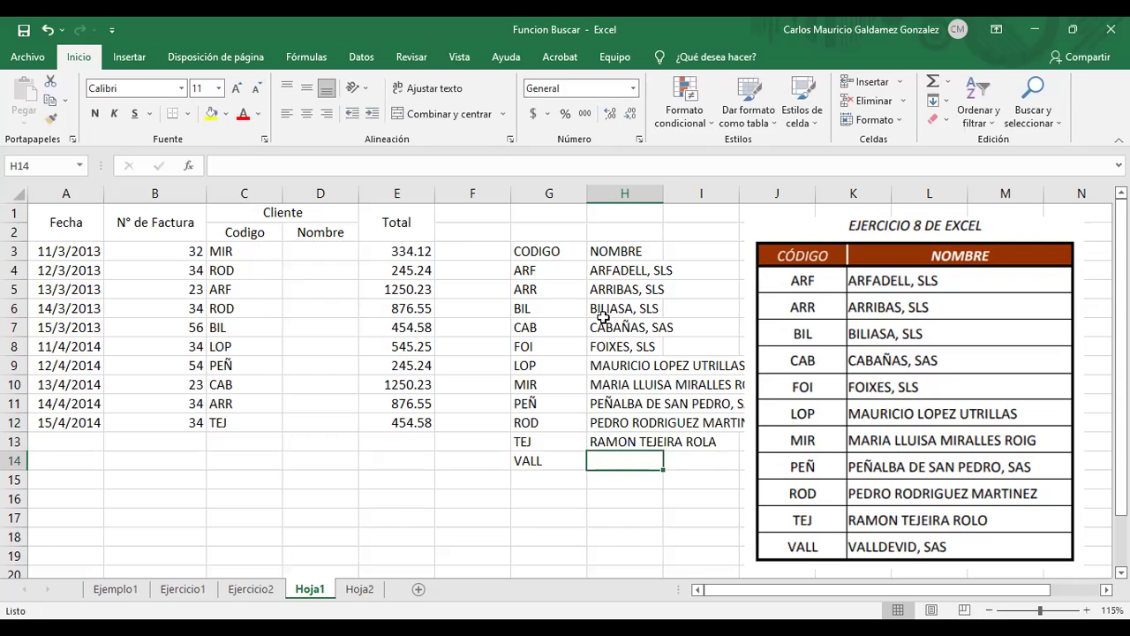
{"action": "type", "text": "VALLDEVID, SAS"}
{"action": "key", "text": "Return"}
Delete the reference table picture and move the G3:H14 table to columns I and J
{"action": "left_click", "coordinate": [670, 329]}
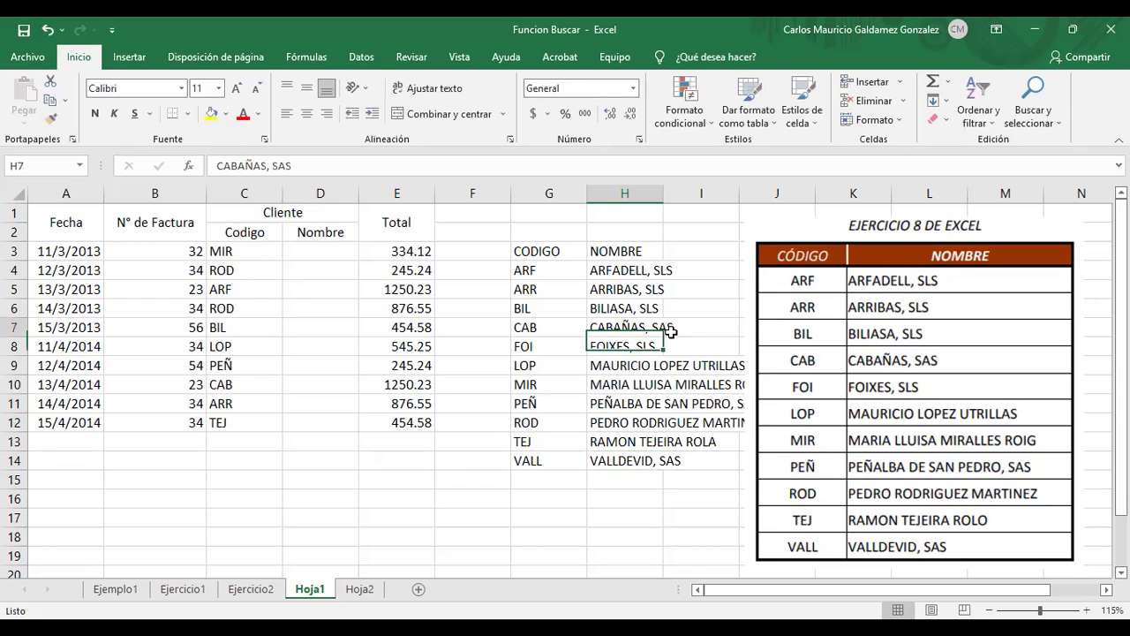
{"action": "left_click", "coordinate": [802, 369]}
{"action": "key", "text": "Delete"}
{"action": "left_click_drag", "start_coordinate": [519, 250], "coordinate": [630, 457]}
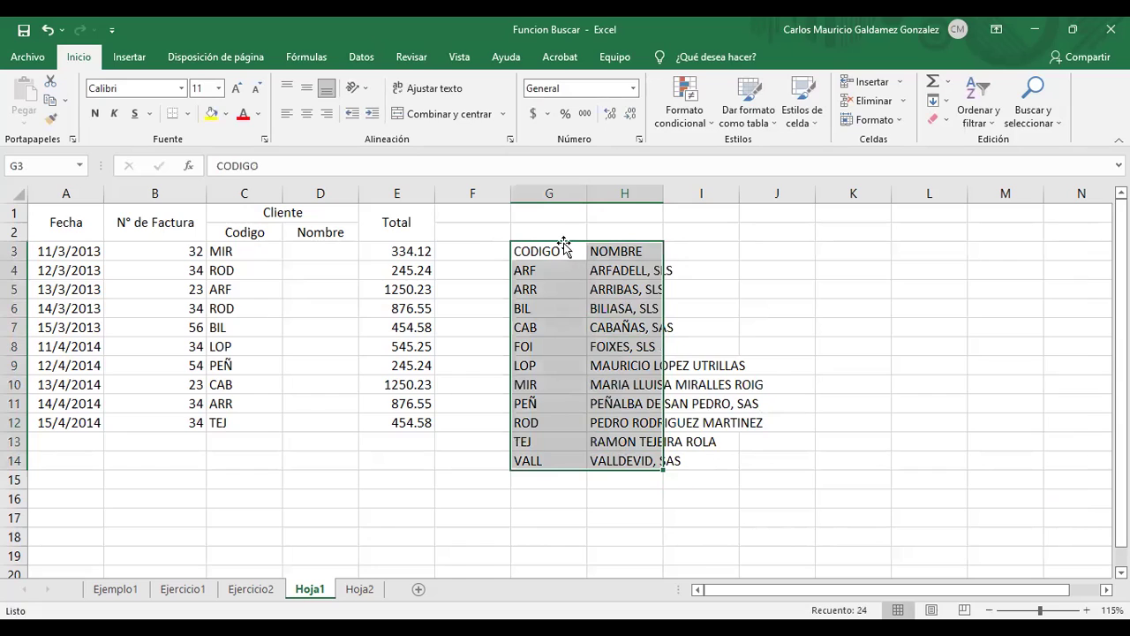
{"action": "left_click_drag", "start_coordinate": [665, 253], "coordinate": [817, 253]}
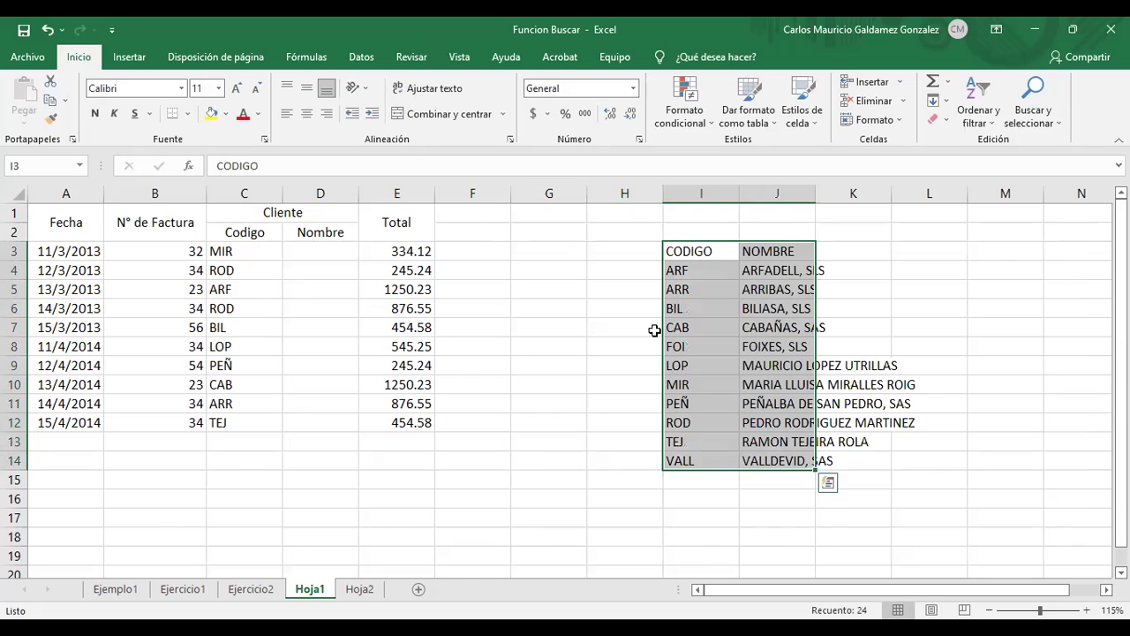
Autofit columns I and J to their contents and widen the Nombre column D
{"action": "key", "text": "alt+h"}
{"action": "key", "text": "o"}
{"action": "key", "text": "i"}
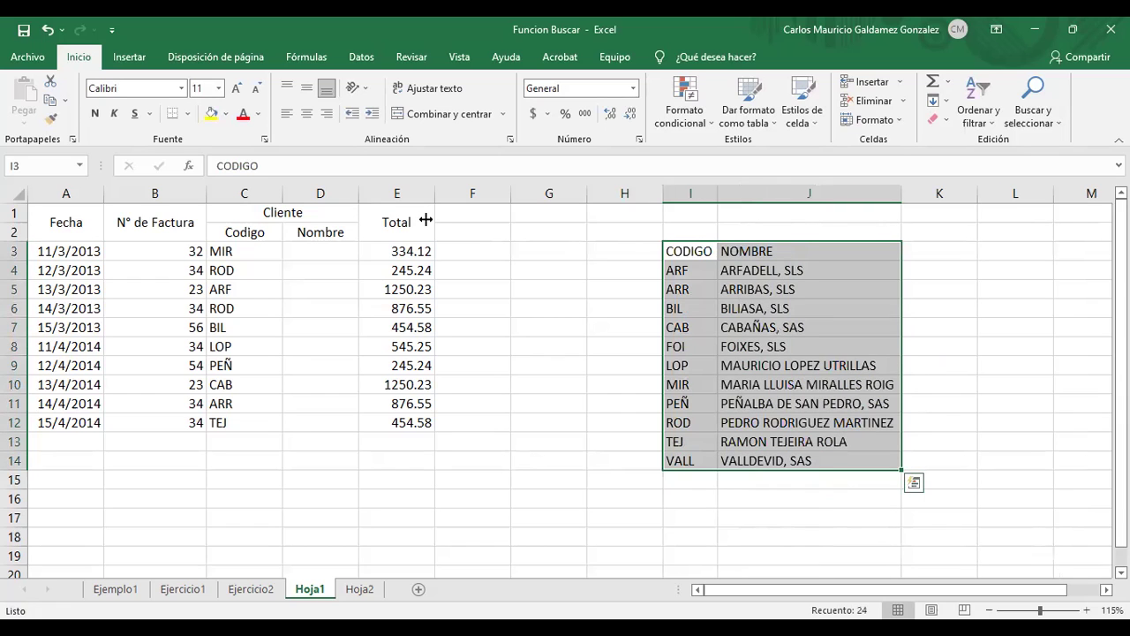
{"action": "left_click_drag", "start_coordinate": [62, 250], "coordinate": [69, 413]}
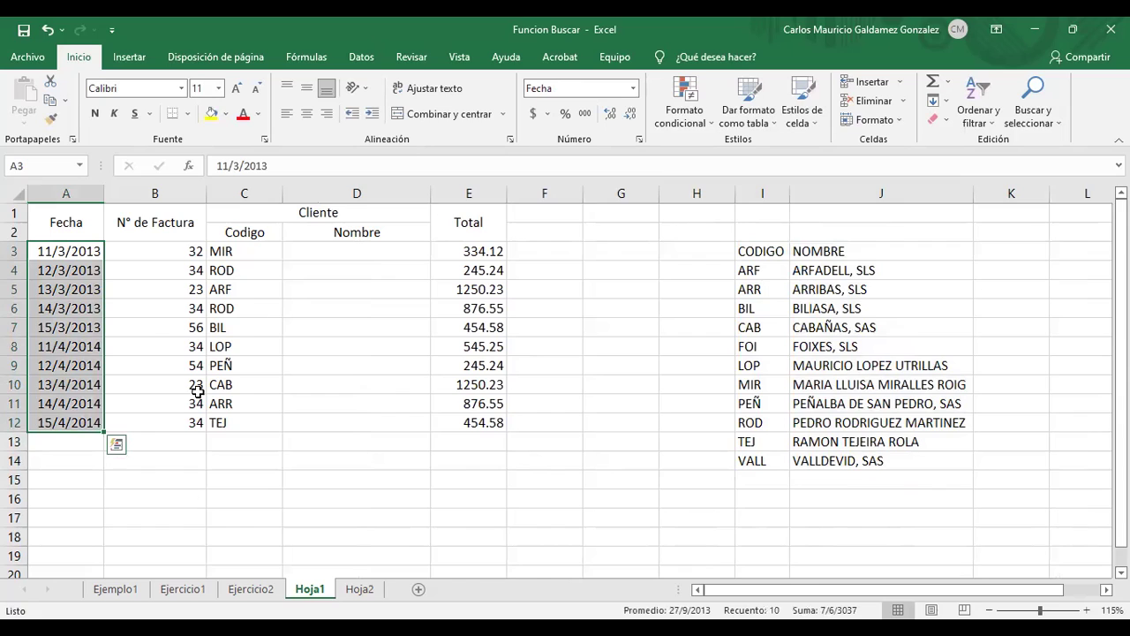
Select the Fecha dates, invoice numbers B3:B12, Codigo values C3:C12 and empty Nombre cells D3:D12
{"action": "left_click_drag", "start_coordinate": [65, 253], "coordinate": [62, 423]}
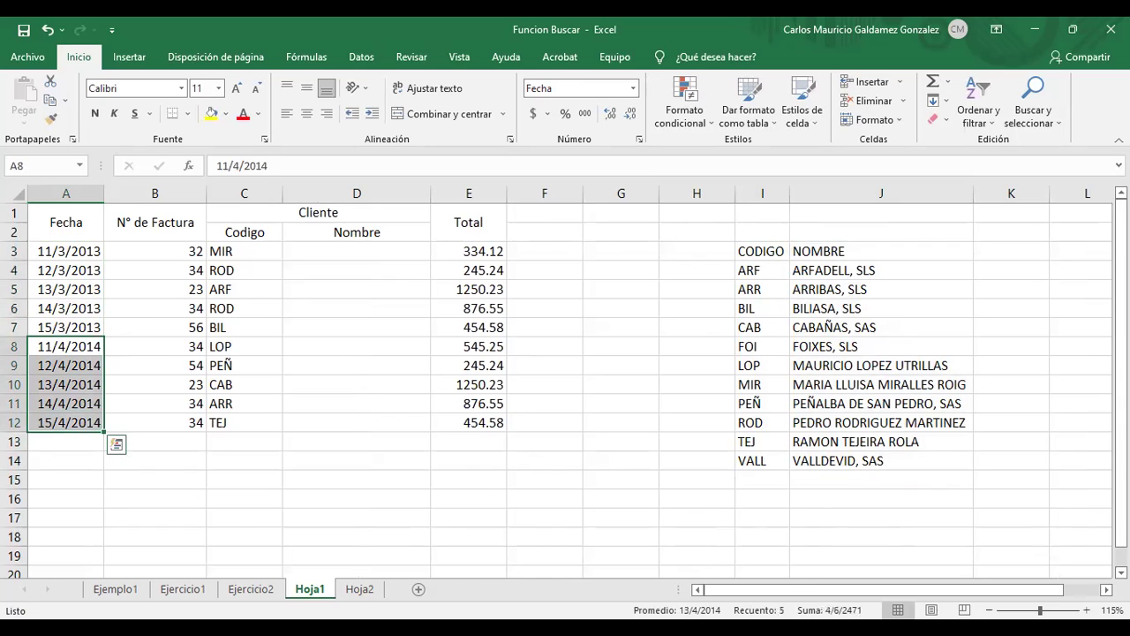
{"action": "left_click_drag", "start_coordinate": [139, 250], "coordinate": [136, 424]}
{"action": "left_click_drag", "start_coordinate": [239, 252], "coordinate": [233, 421]}
{"action": "left_click_drag", "start_coordinate": [332, 262], "coordinate": [333, 419]}
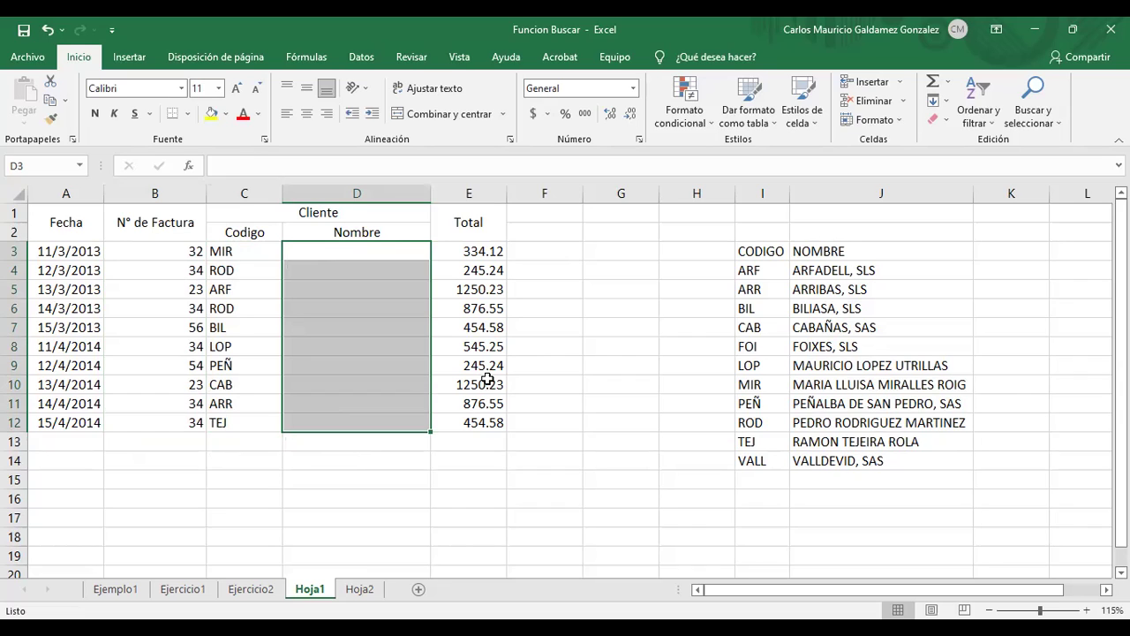
Apply all borders to the invoice table A1:E12 and the lookup table I3:J14
{"action": "left_click", "coordinate": [343, 251]}
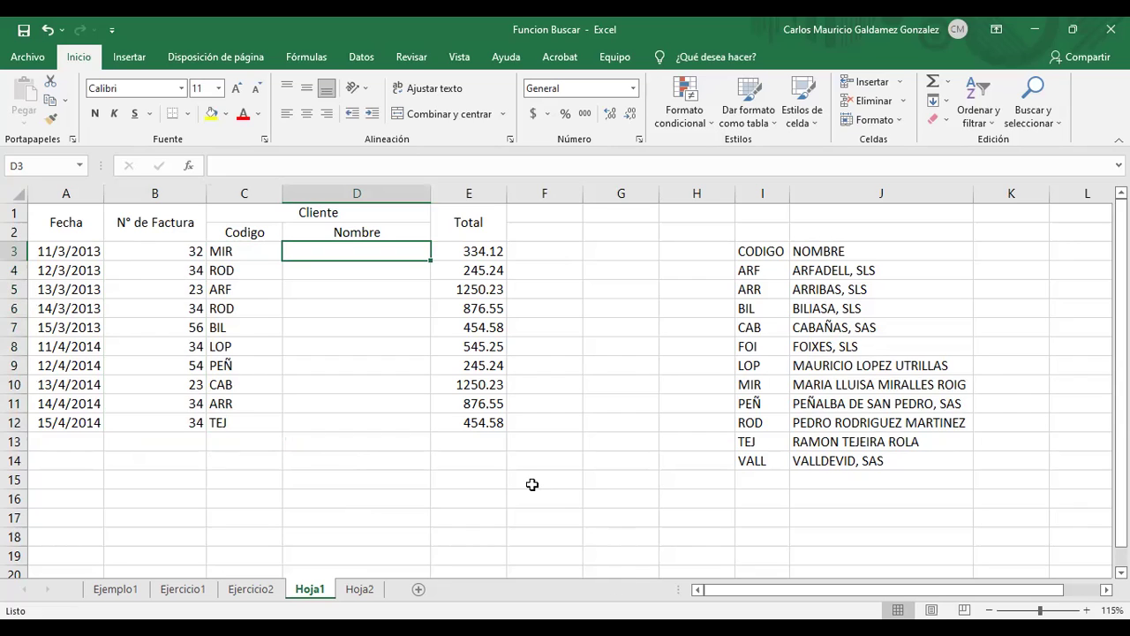
{"action": "left_click_drag", "start_coordinate": [74, 223], "coordinate": [464, 230]}
{"action": "left_click_drag", "start_coordinate": [76, 256], "coordinate": [468, 422], "text": "ctrl"}
{"action": "left_click_drag", "start_coordinate": [752, 251], "coordinate": [872, 460], "text": "ctrl"}
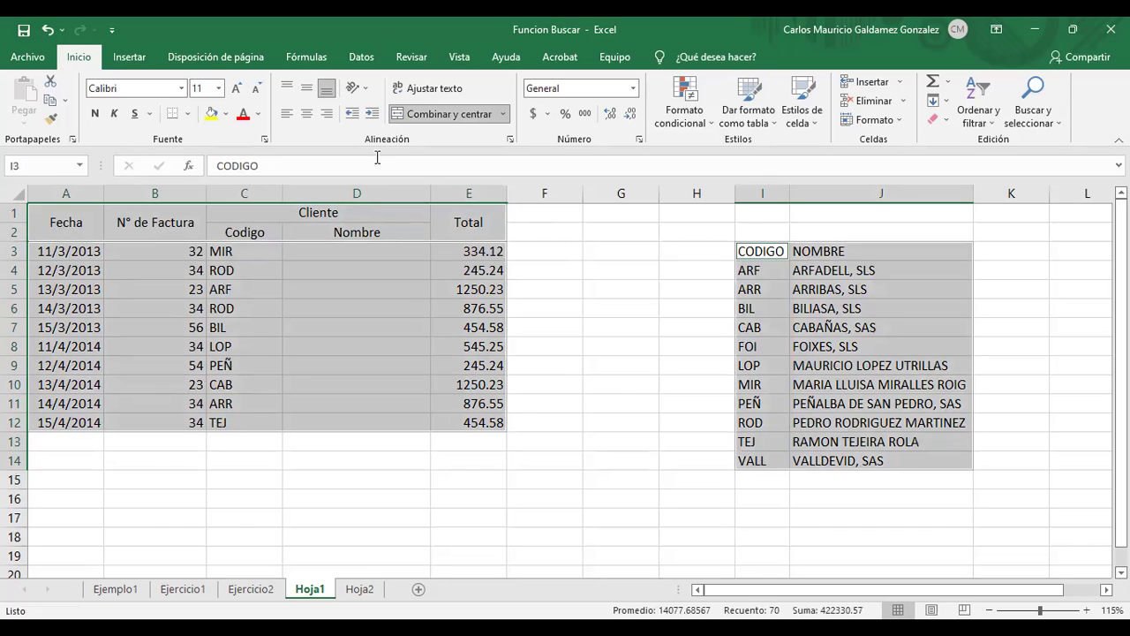
{"action": "left_click", "coordinate": [188, 114]}
{"action": "left_click", "coordinate": [203, 258]}
{"action": "left_click", "coordinate": [212, 344]}
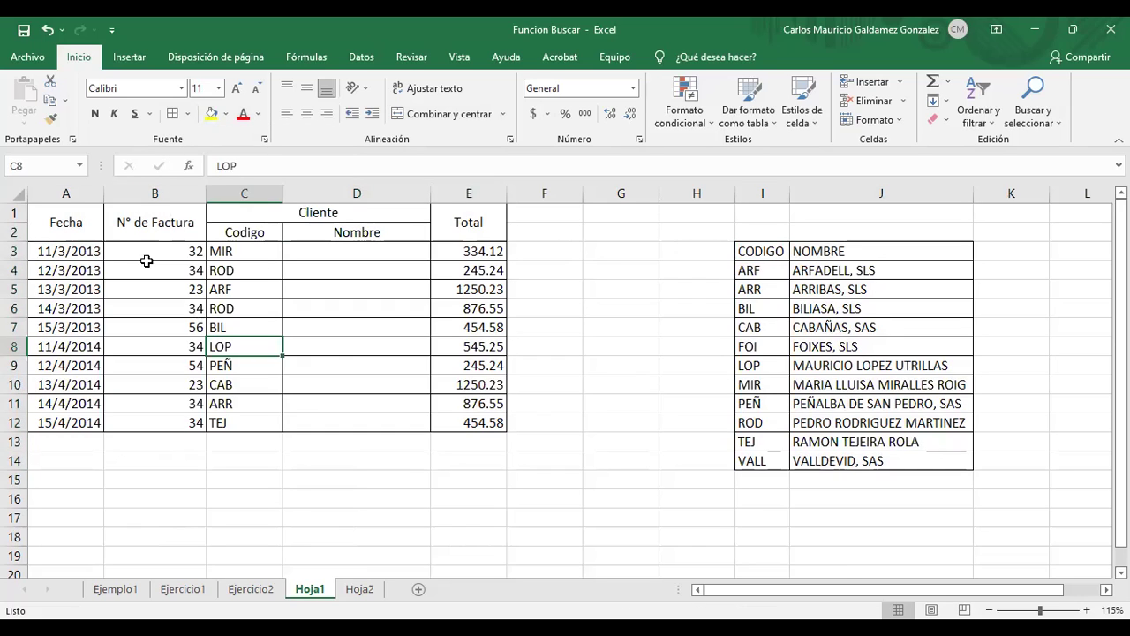
Format the Total amounts E3:E12 as accounting with dollar signs
{"action": "left_click_drag", "start_coordinate": [66, 222], "coordinate": [468, 423]}
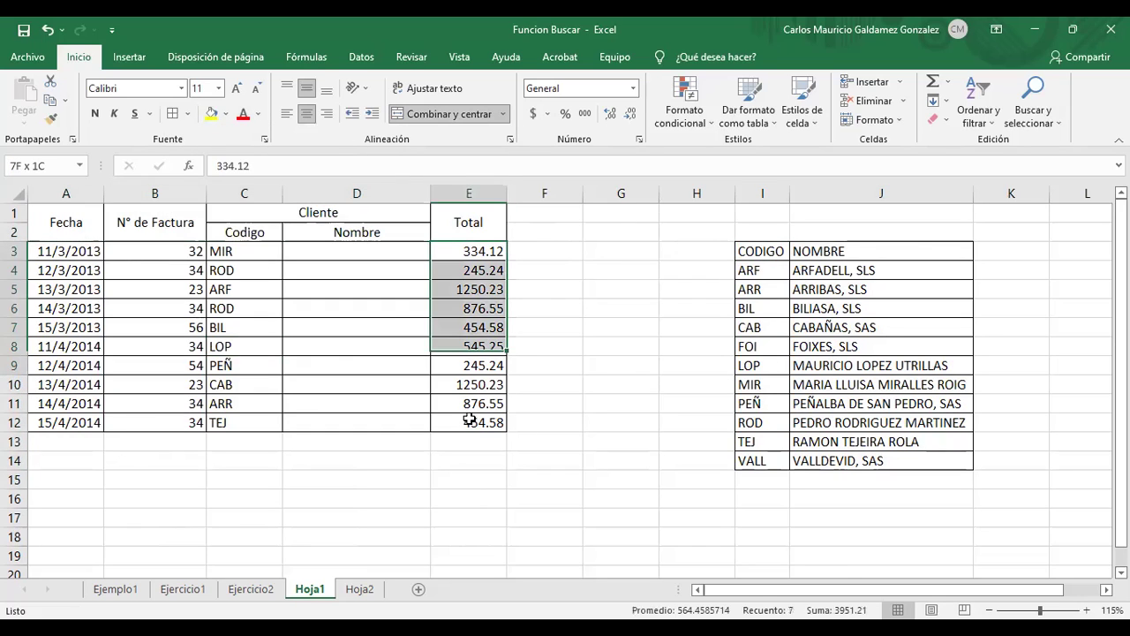
{"action": "left_click", "coordinate": [532, 113]}
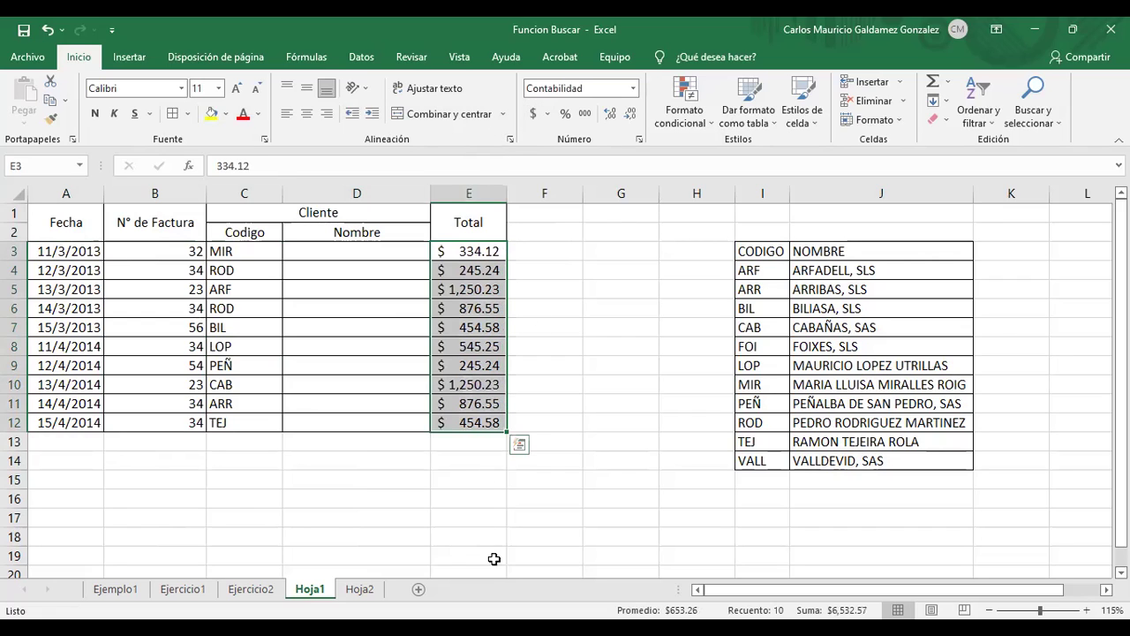
{"action": "left_click", "coordinate": [466, 447]}
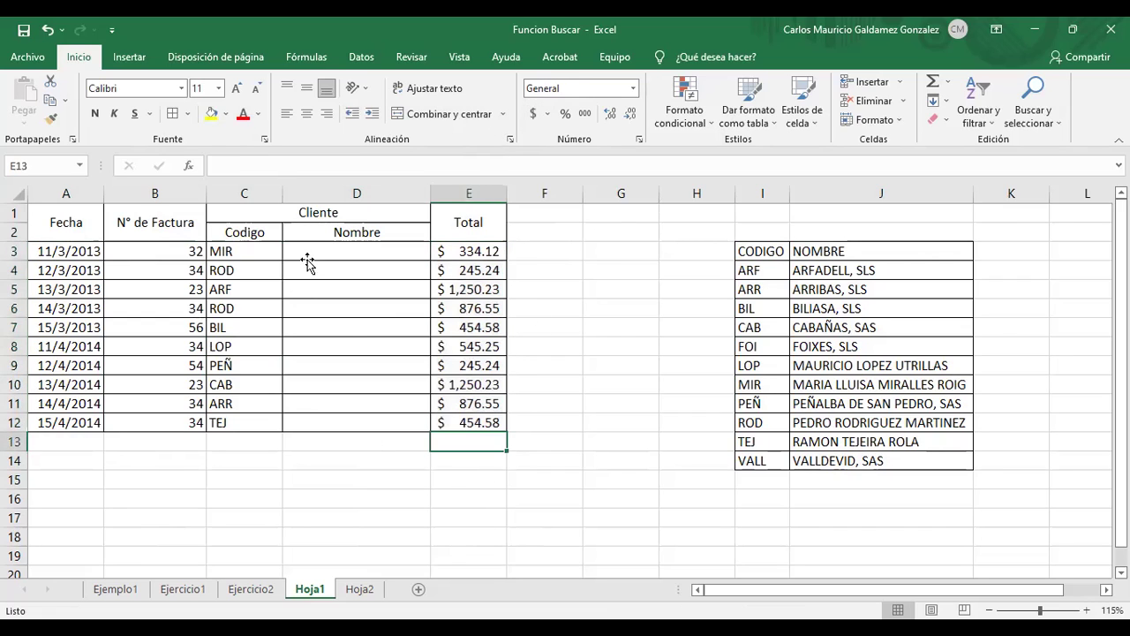
Centre and bold the Codigo values in C3:C12
{"action": "left_click", "coordinate": [306, 255]}
{"action": "left_click_drag", "start_coordinate": [244, 253], "coordinate": [234, 422]}
{"action": "left_click", "coordinate": [307, 113]}
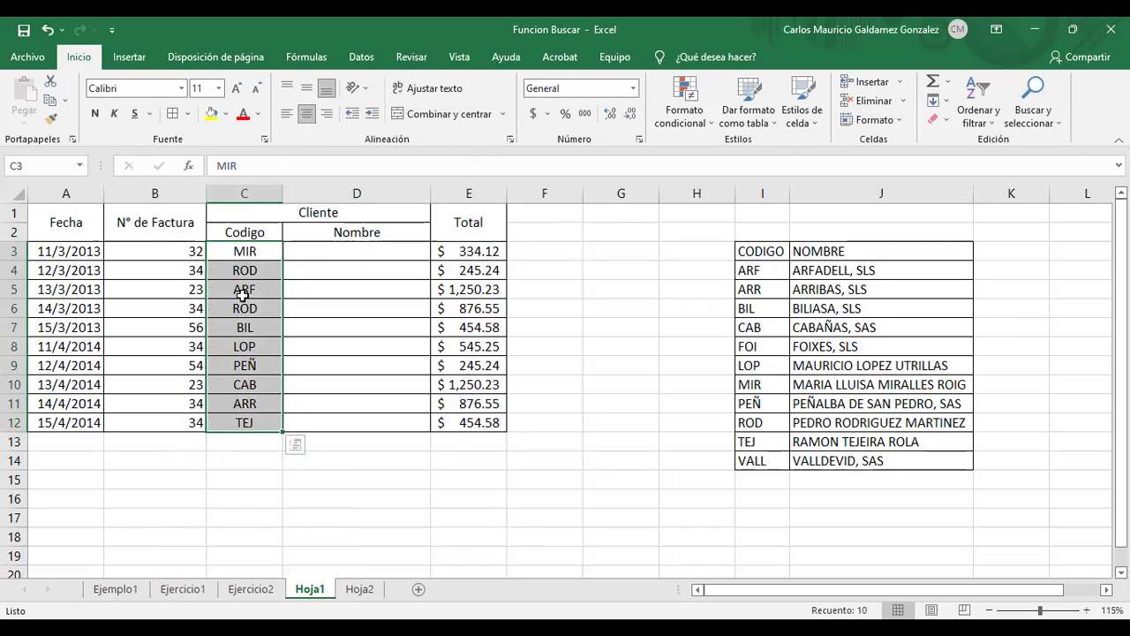
{"action": "left_click", "coordinate": [95, 114]}
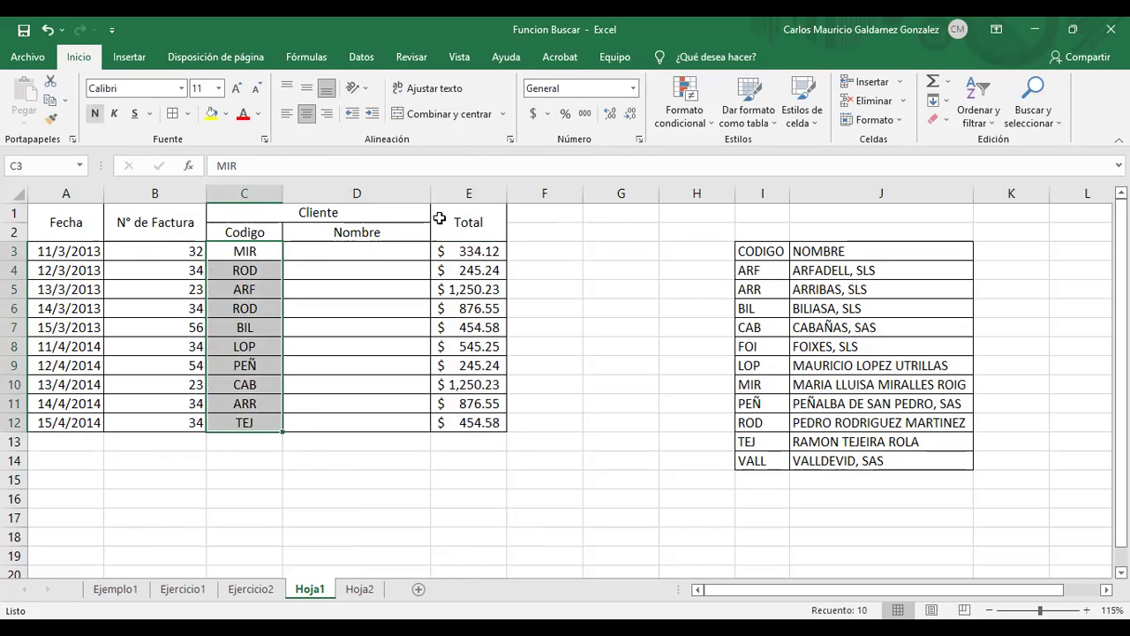
Review the lookup ranges I4:I14 and J4:J14, then select D3 for the lookup formula
{"action": "left_click_drag", "start_coordinate": [756, 269], "coordinate": [837, 453]}
{"action": "left_click", "coordinate": [756, 459], "text": "shift"}
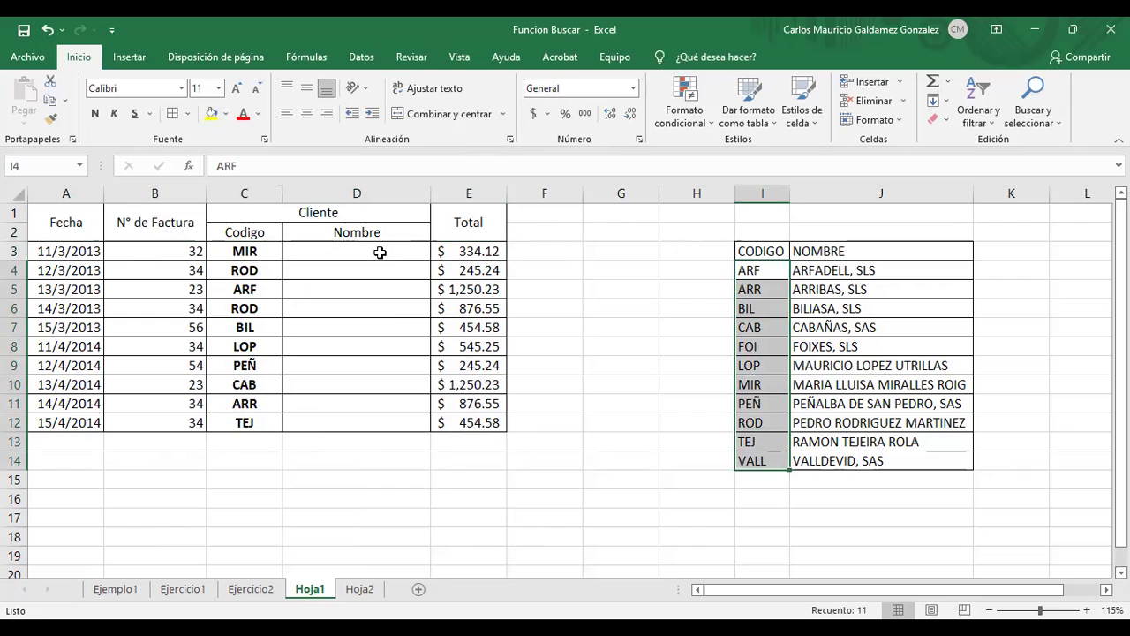
{"action": "left_click_drag", "start_coordinate": [826, 265], "coordinate": [846, 461]}
{"action": "left_click", "coordinate": [253, 251]}
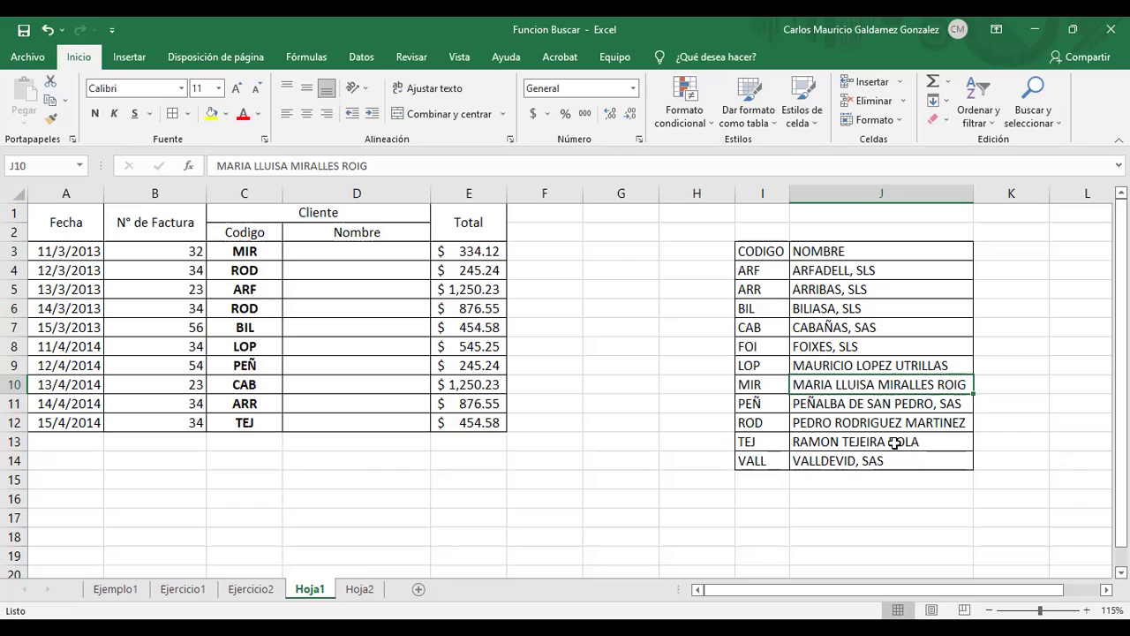
{"action": "left_click", "coordinate": [347, 252]}
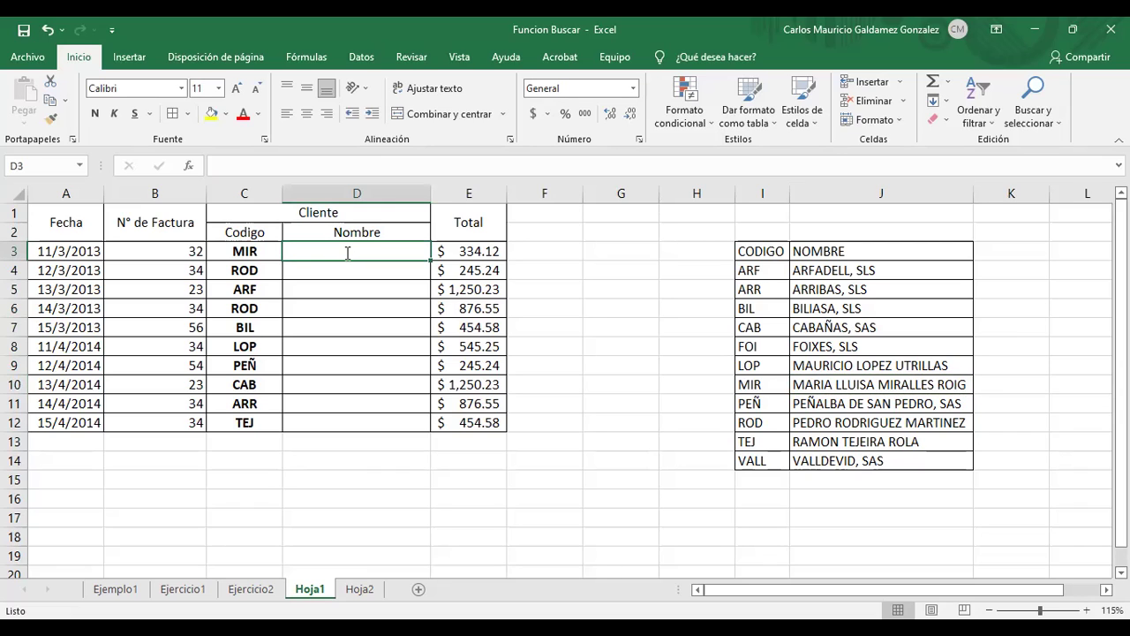
Enter =BUSCAR(C3;I4:I14;J4:J14) in D3 to return the name for code MIR
{"action": "type", "text": "="}
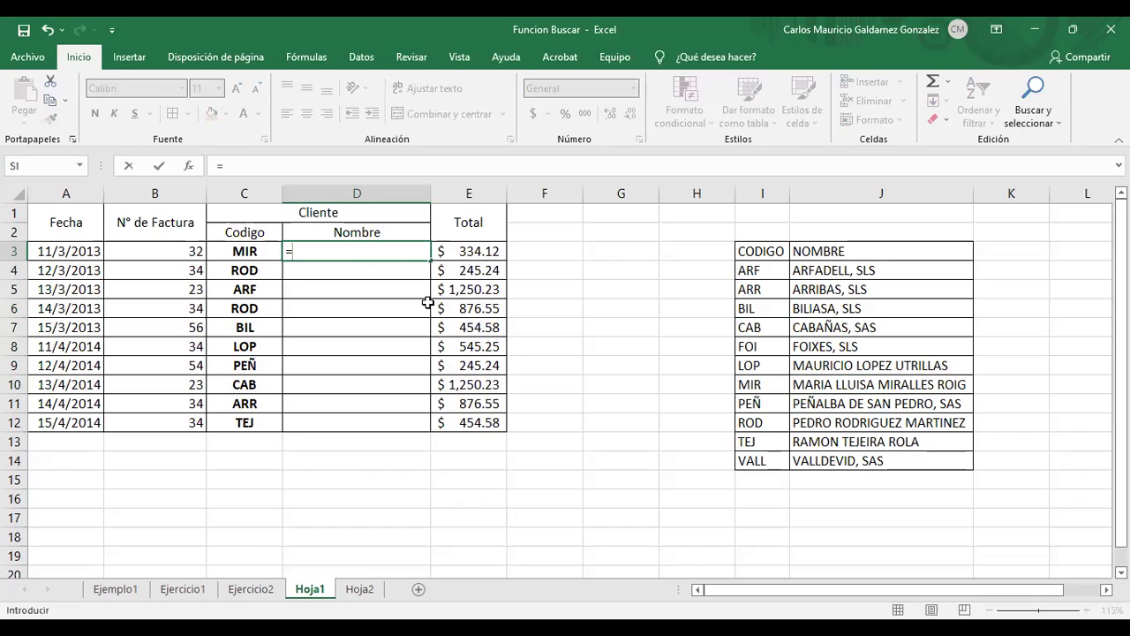
{"action": "type", "text": "BUSCAR("}
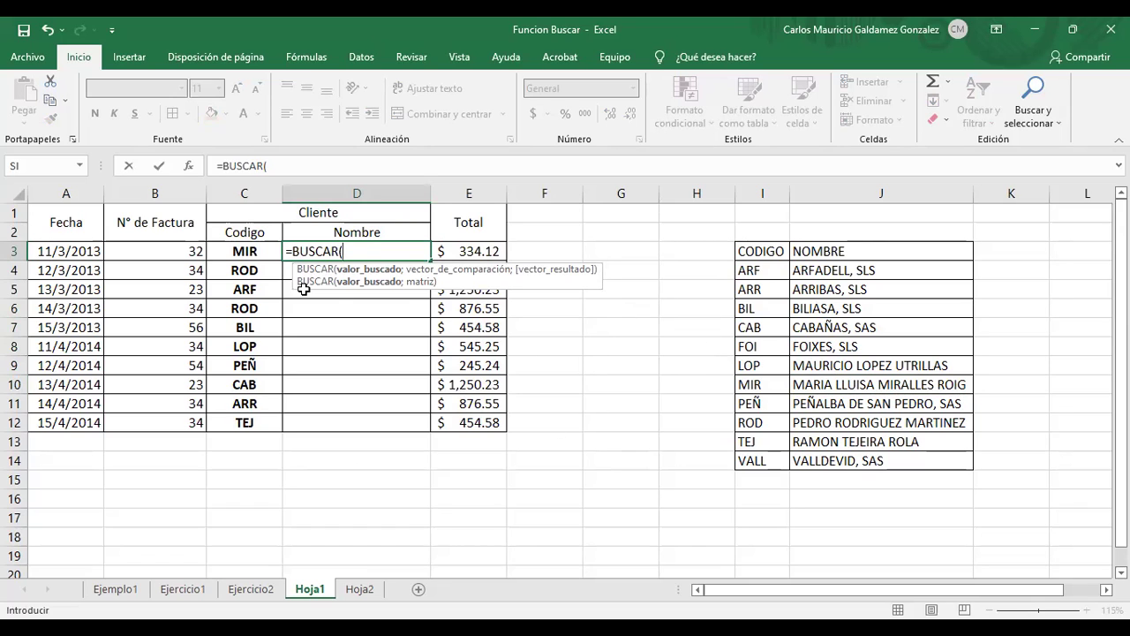
{"action": "left_click", "coordinate": [241, 254]}
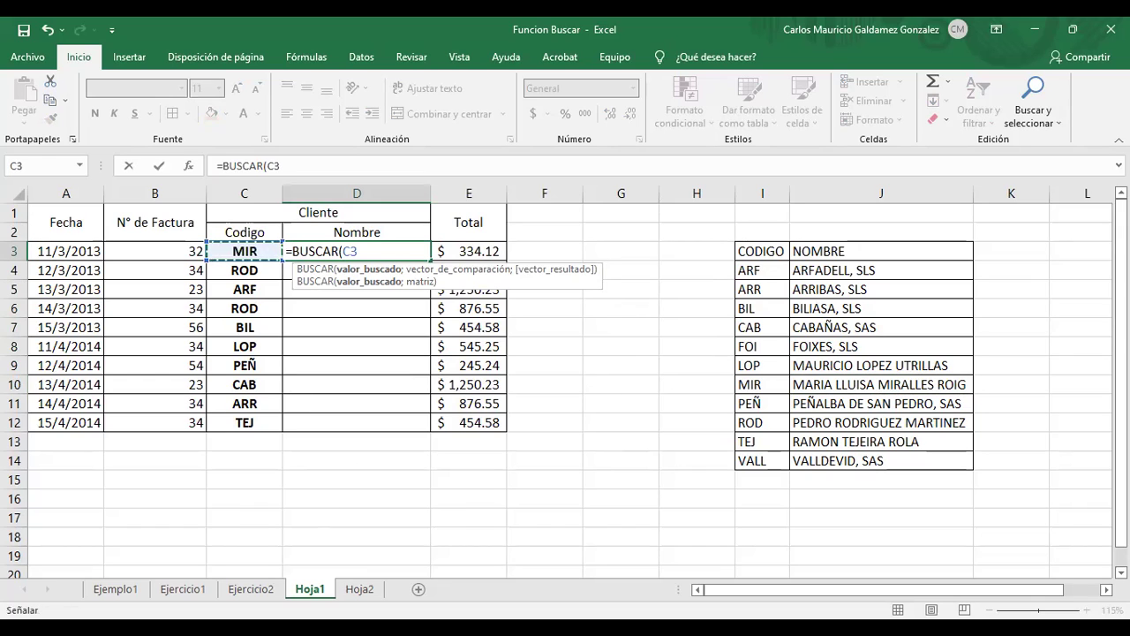
{"action": "type", "text": ";"}
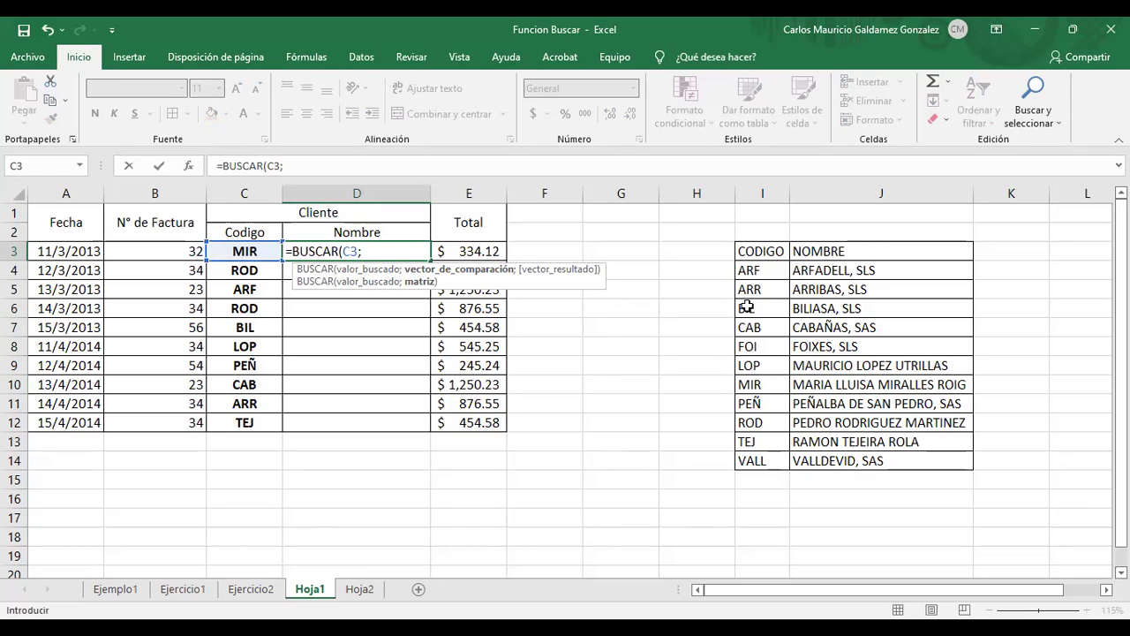
{"action": "left_click", "coordinate": [765, 273]}
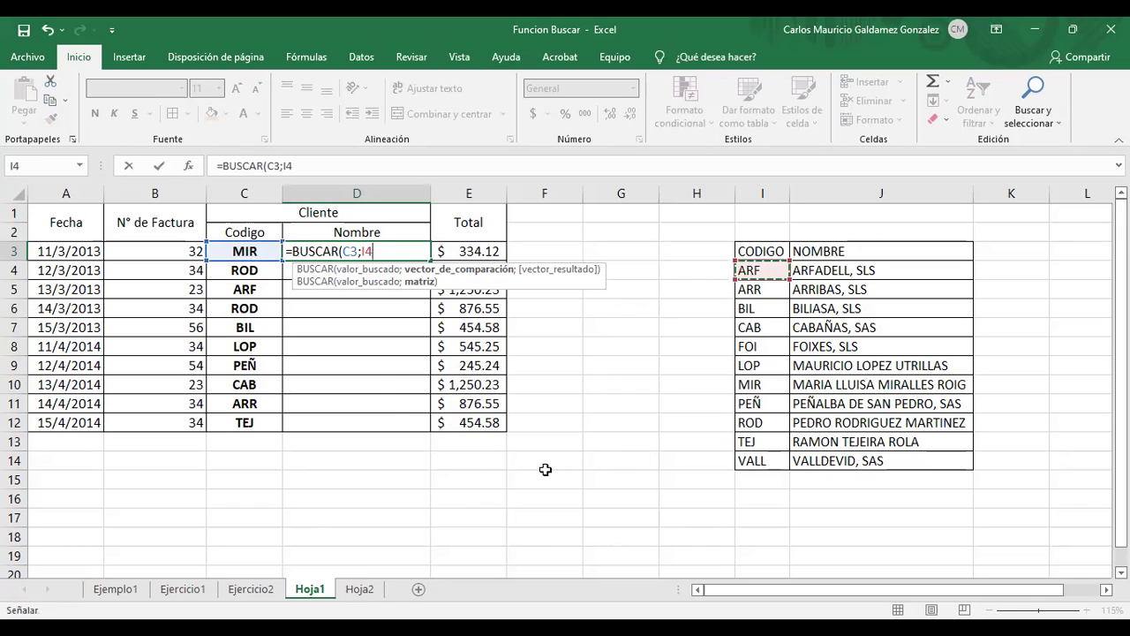
{"action": "key", "text": "ctrl+shift+Down"}
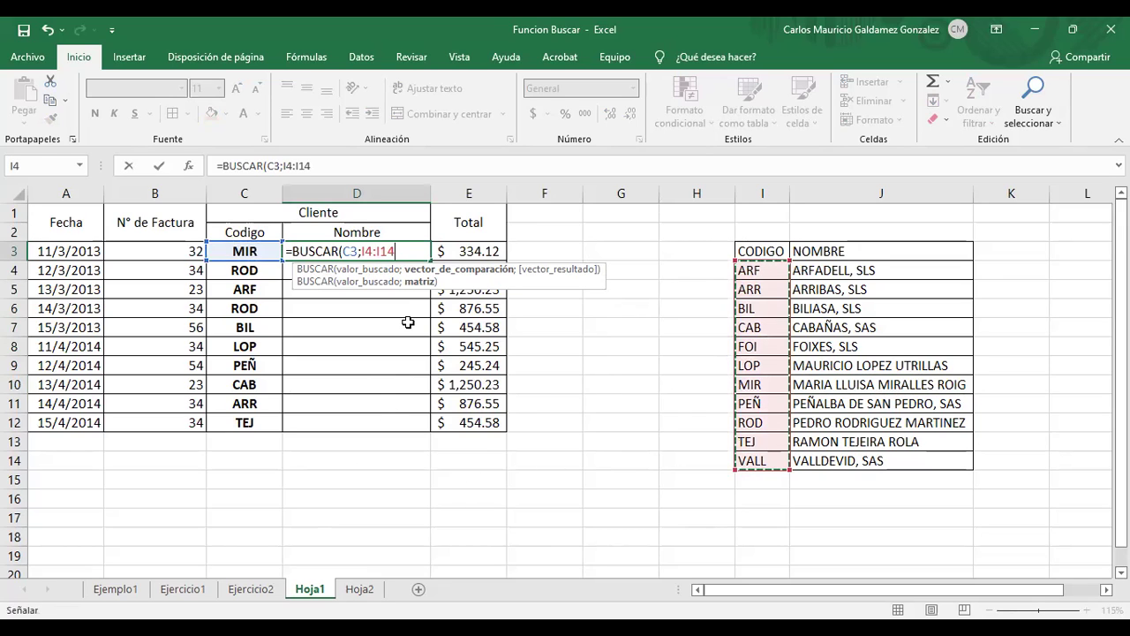
{"action": "type", "text": ";"}
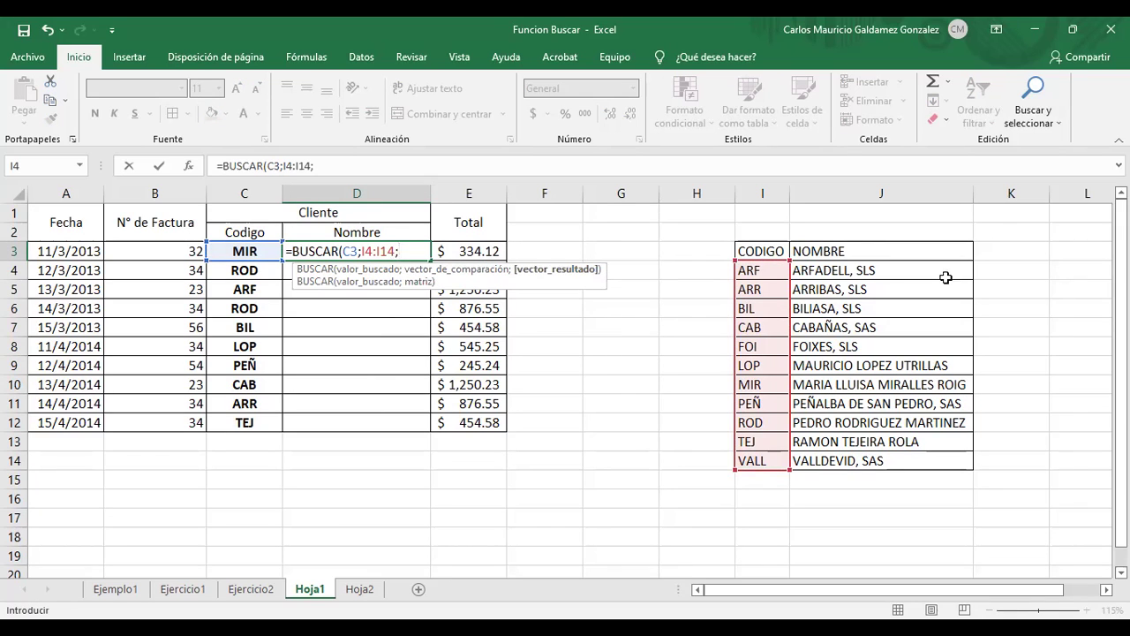
{"action": "left_click", "coordinate": [844, 271]}
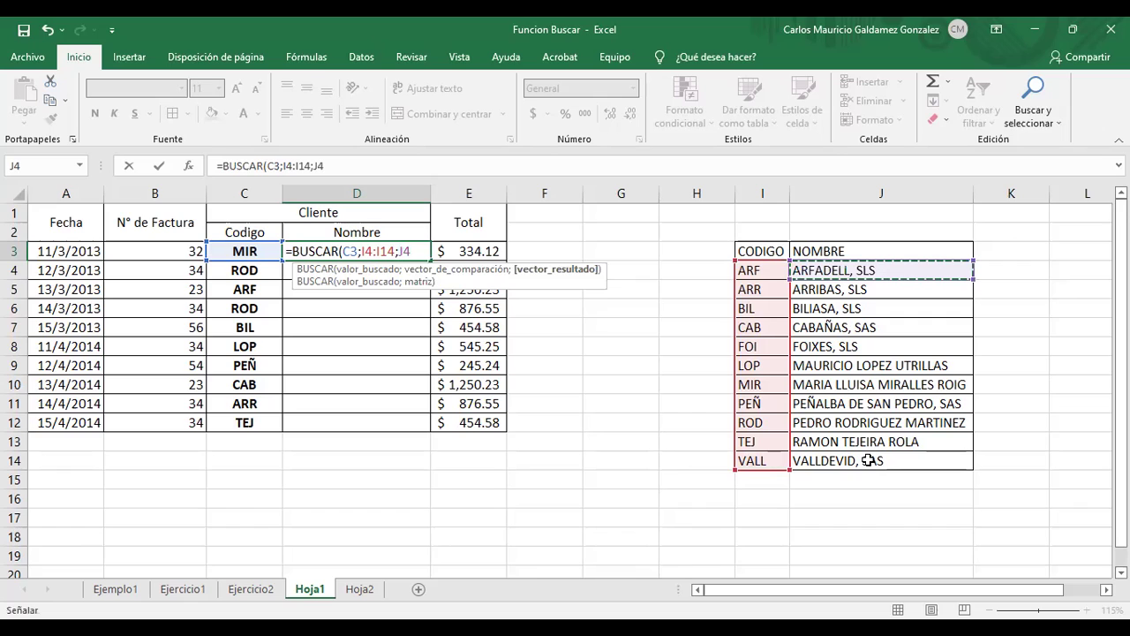
{"action": "key", "text": "ctrl+shift+Down"}
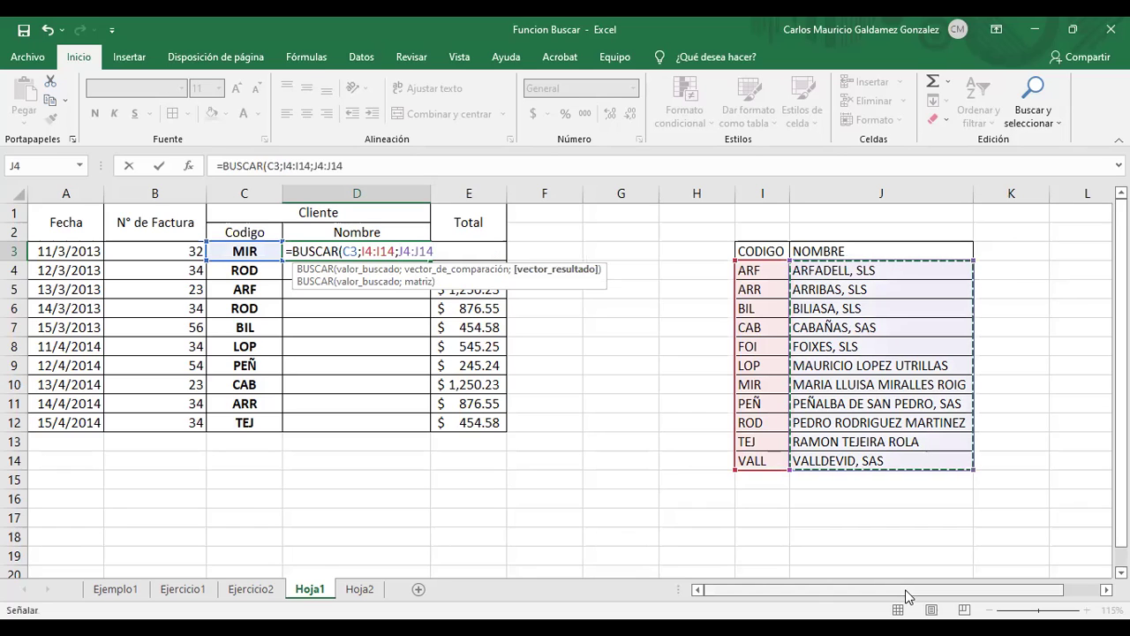
{"action": "type", "text": ")"}
{"action": "key", "text": "Return"}
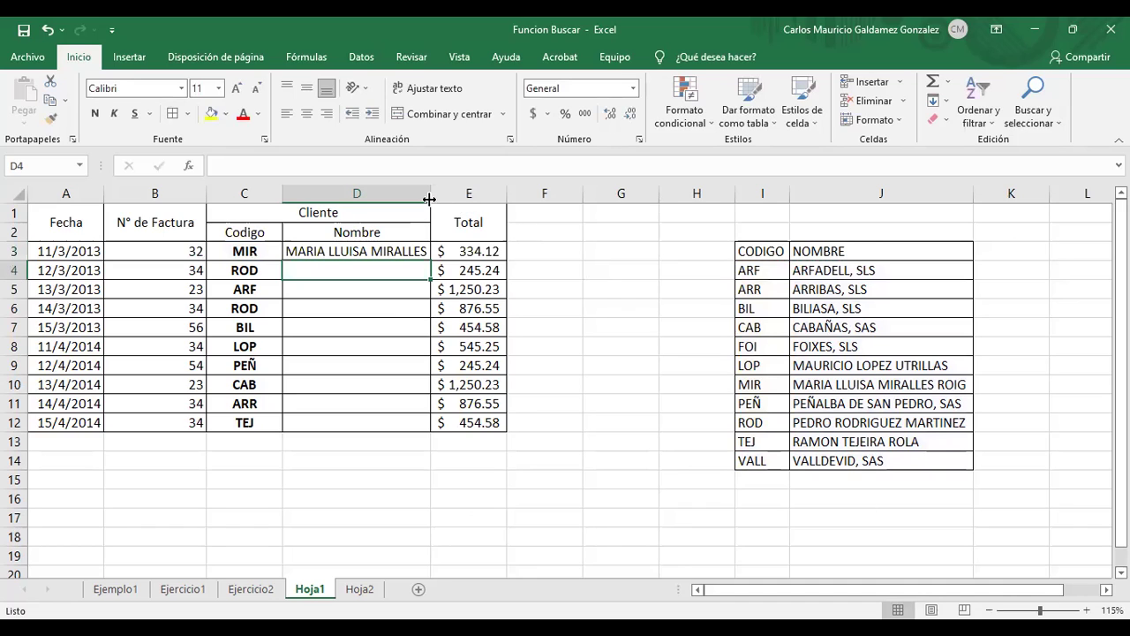
Widen column D, make D3 italic, bold and size 10, and copy that formatting to D4:D12
{"action": "double_click", "coordinate": [430, 200]}
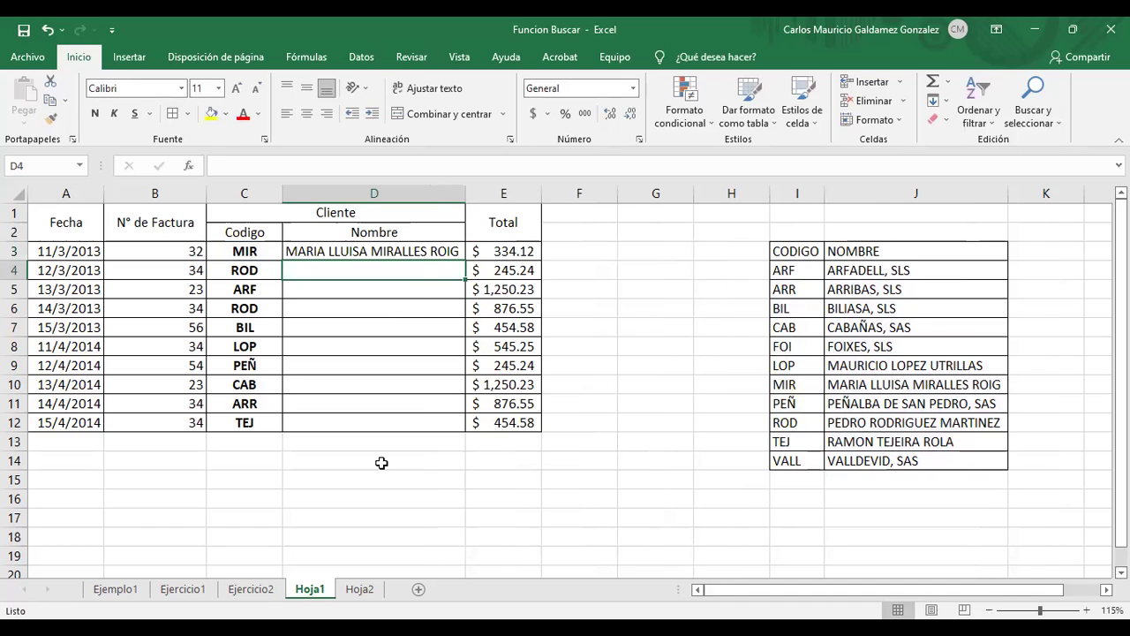
{"action": "key", "text": "Up"}
{"action": "left_click", "coordinate": [50, 117]}
{"action": "key", "text": "Escape"}
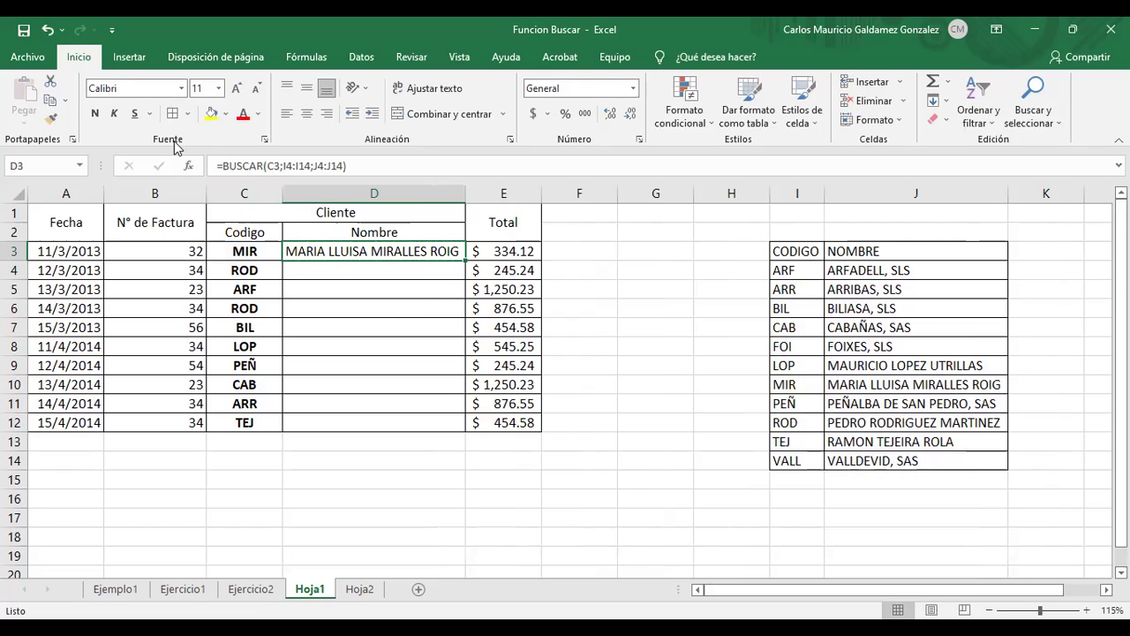
{"action": "left_click", "coordinate": [113, 117]}
{"action": "left_click", "coordinate": [256, 92]}
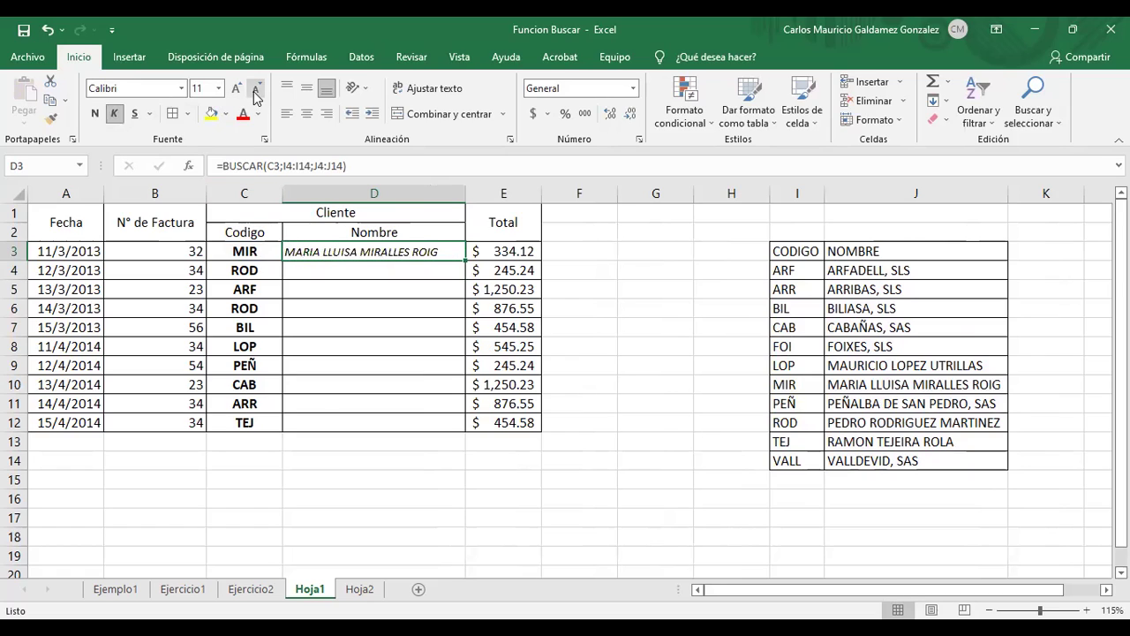
{"action": "left_click", "coordinate": [96, 115]}
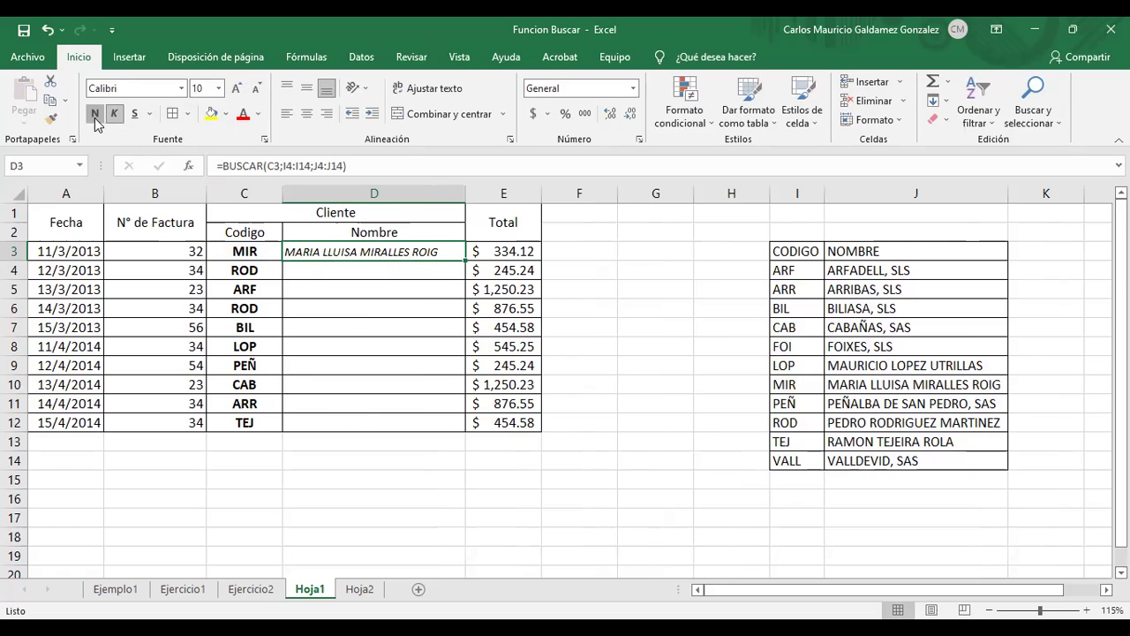
{"action": "left_click", "coordinate": [51, 118]}
{"action": "left_click_drag", "start_coordinate": [301, 270], "coordinate": [313, 426]}
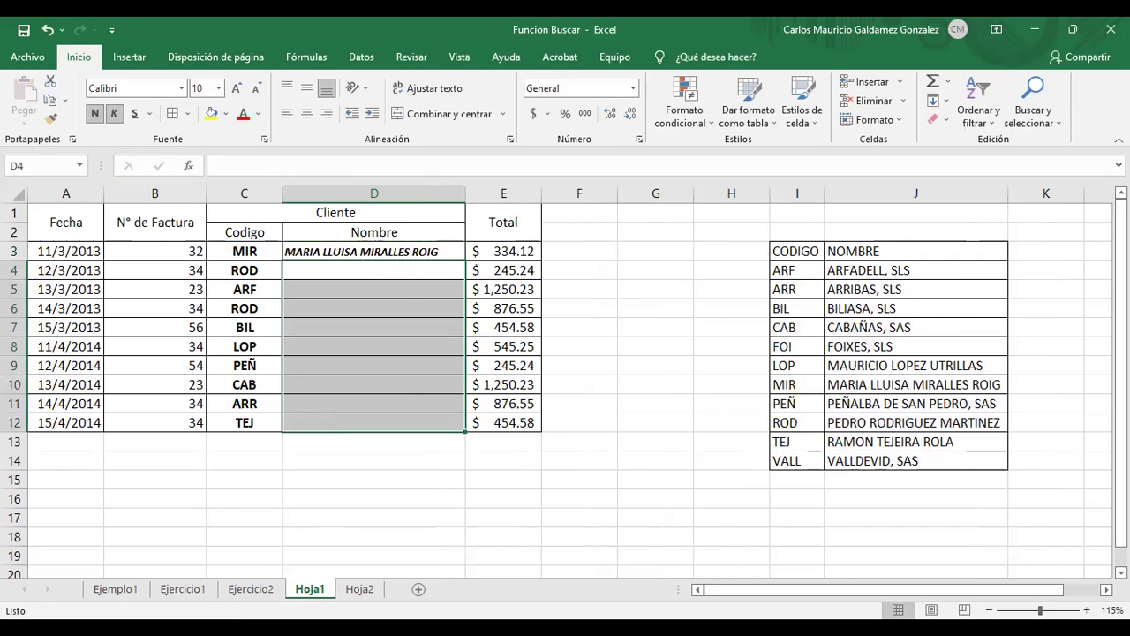
Fill the BUSCAR formula from D3 down to D12
{"action": "left_click", "coordinate": [353, 260]}
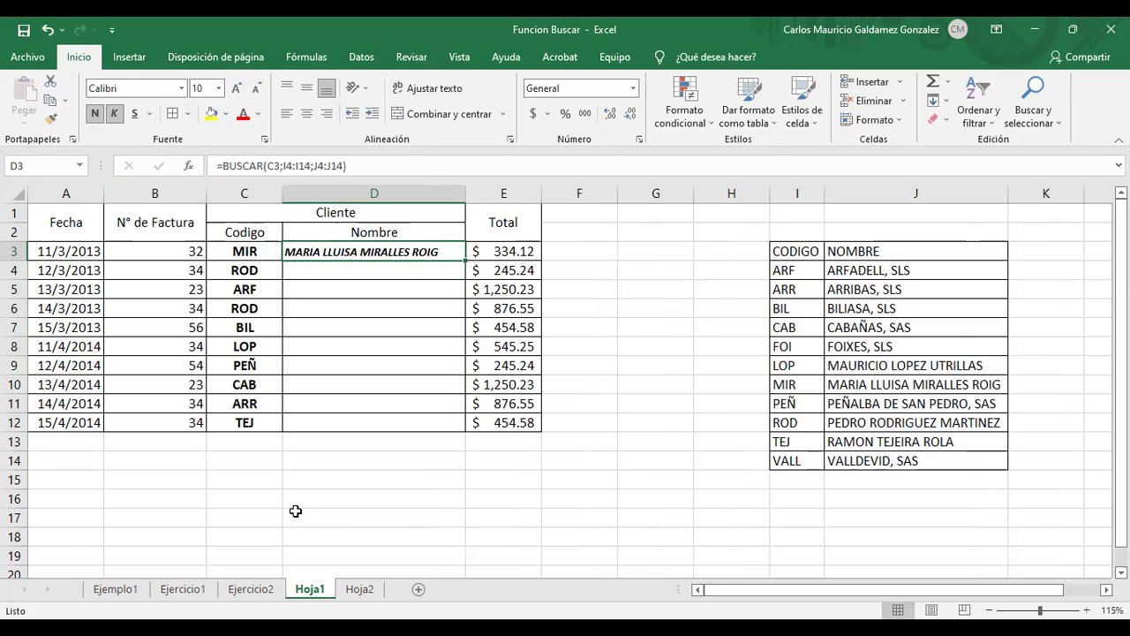
{"action": "left_click", "coordinate": [59, 254]}
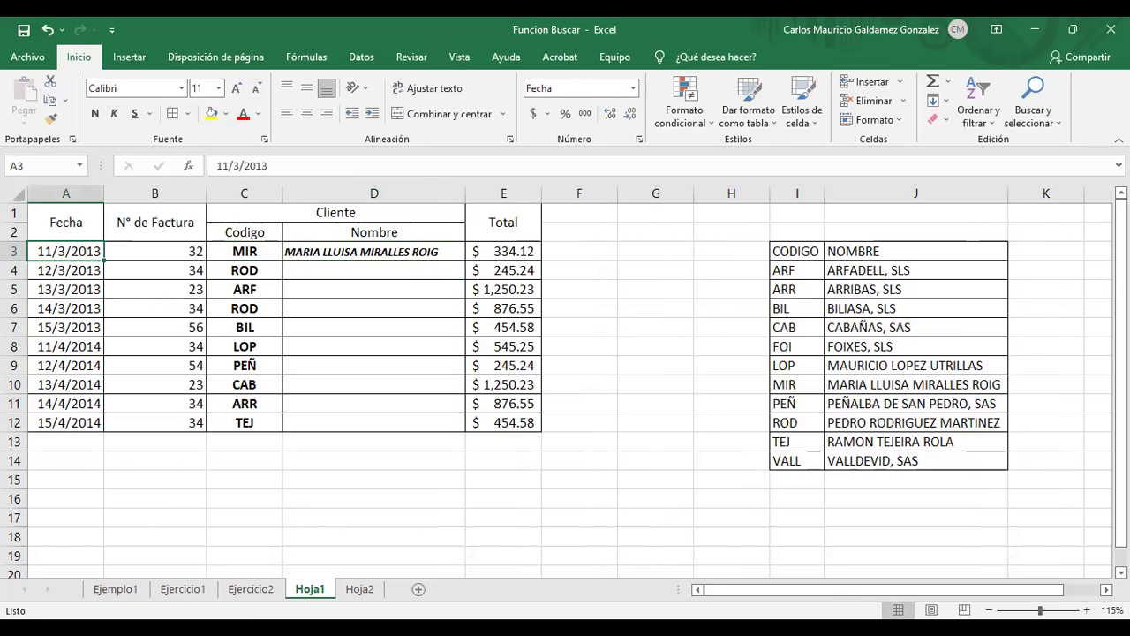
{"action": "left_click", "coordinate": [456, 256]}
{"action": "left_click_drag", "start_coordinate": [468, 260], "coordinate": [444, 439]}
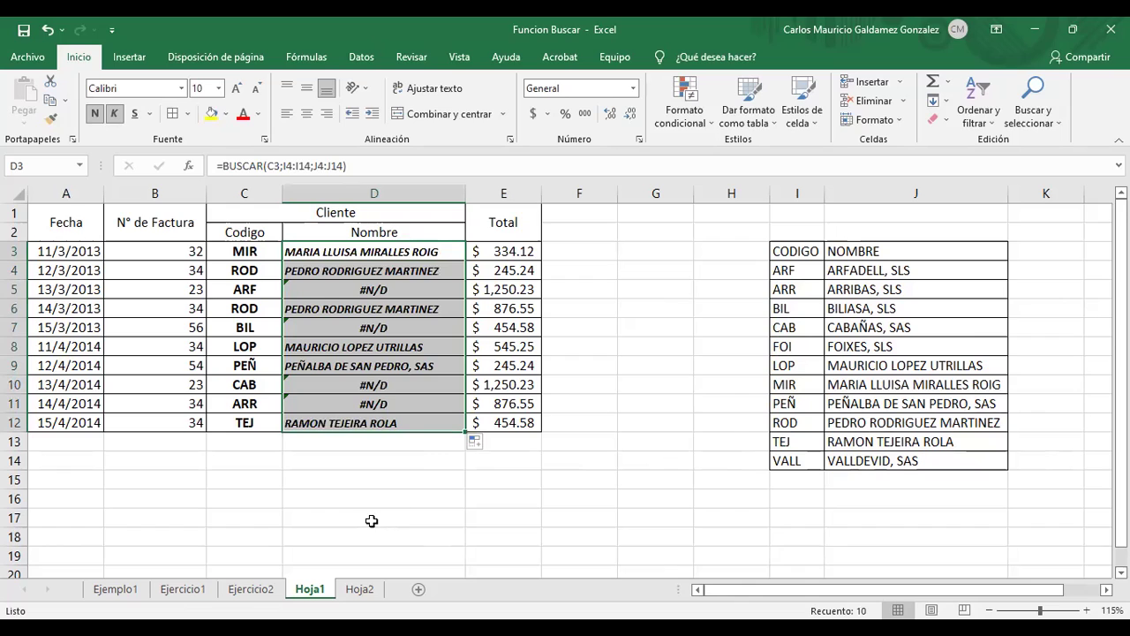
Inspect D5's shifted lookup ranges and compare its code ARF with the lookup table
{"action": "left_click", "coordinate": [351, 292]}
{"action": "key", "text": "F2"}
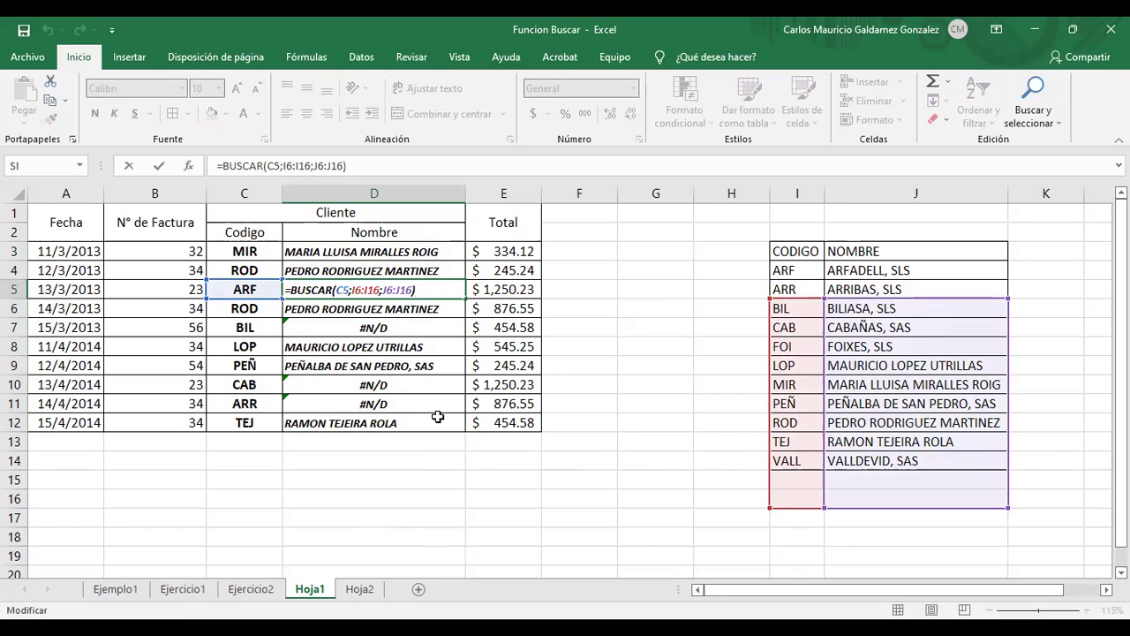
{"action": "key", "text": "ctrl+Return"}
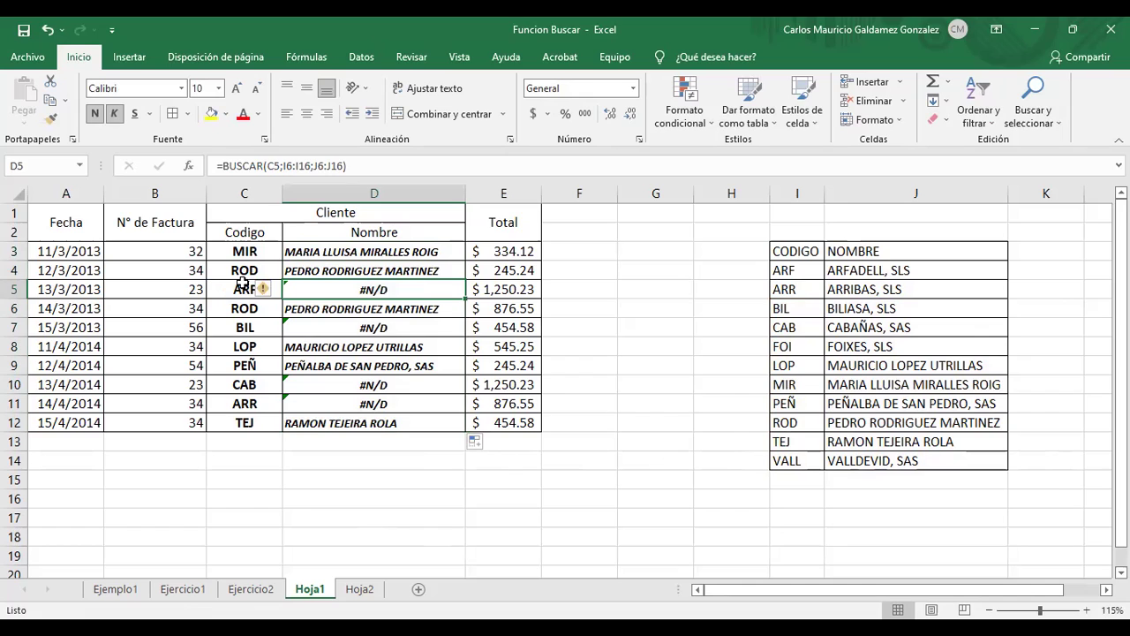
{"action": "left_click", "coordinate": [243, 275]}
{"action": "left_click", "coordinate": [243, 289]}
{"action": "left_click", "coordinate": [292, 165]}
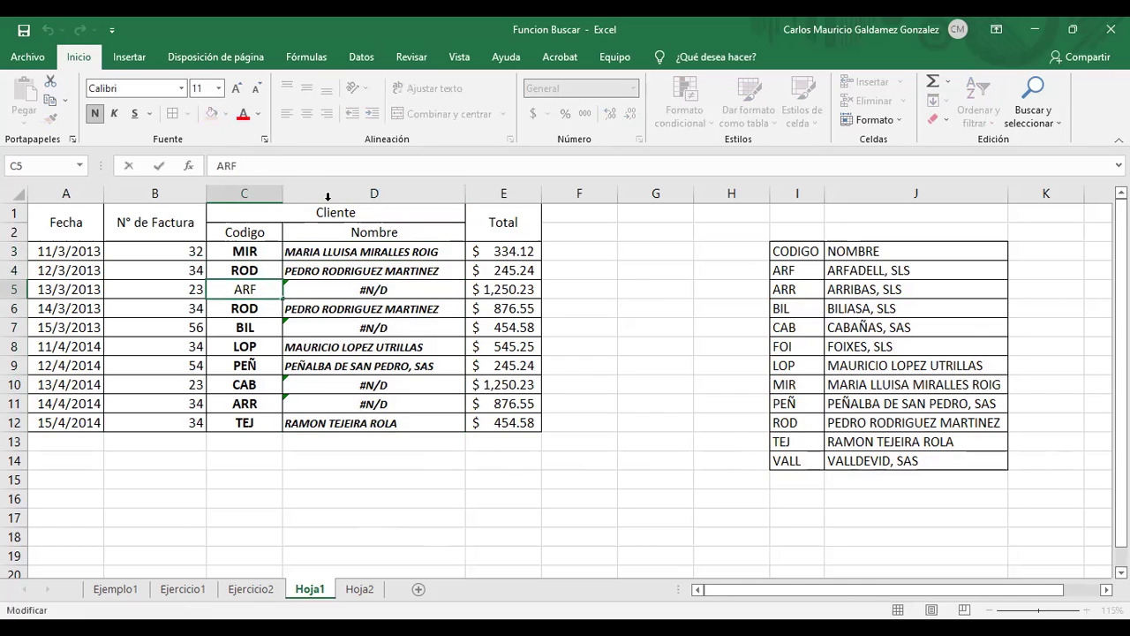
{"action": "left_click", "coordinate": [810, 268]}
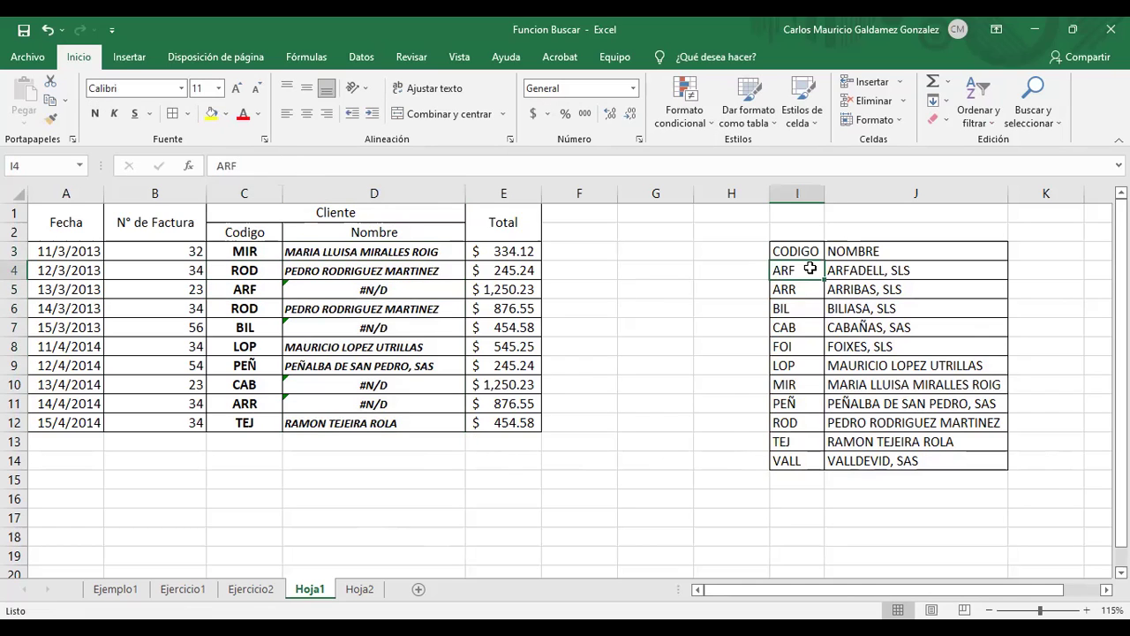
{"action": "double_click", "coordinate": [810, 269]}
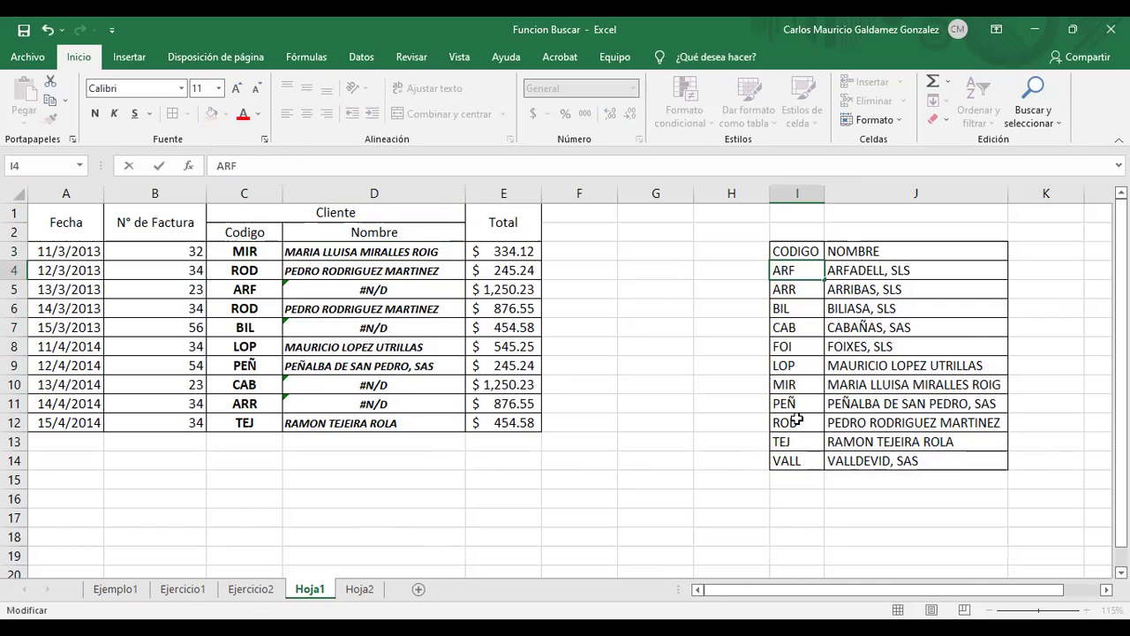
Compare the BIL code in C7 with the lookup codes and view D7's shifted ranges
{"action": "left_click", "coordinate": [245, 327]}
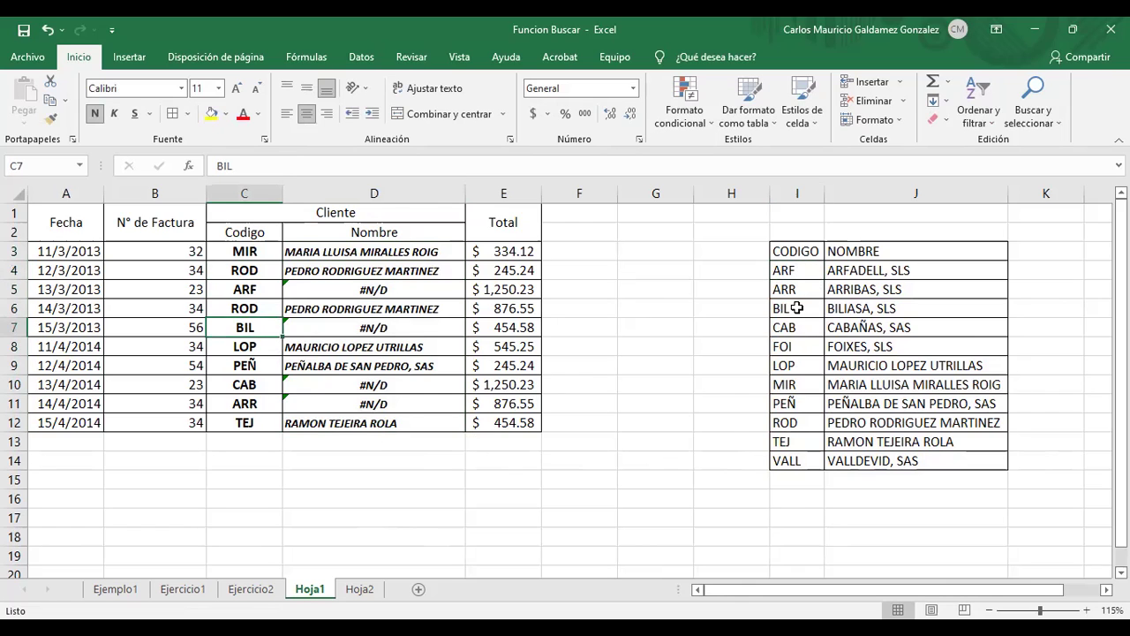
{"action": "left_click", "coordinate": [796, 308]}
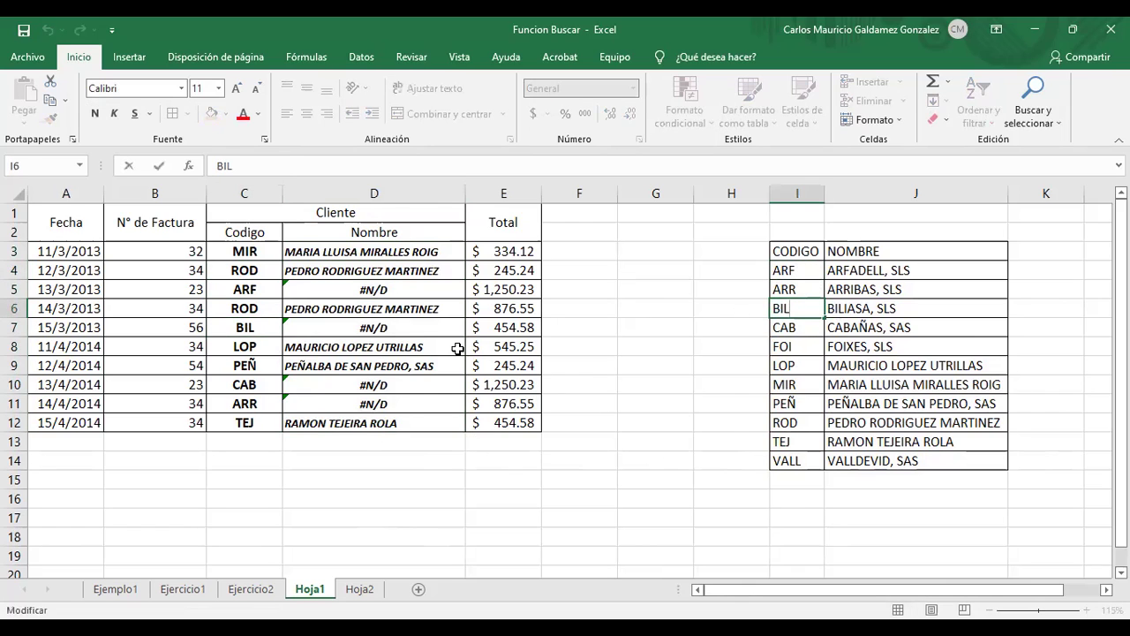
{"action": "left_click", "coordinate": [258, 329]}
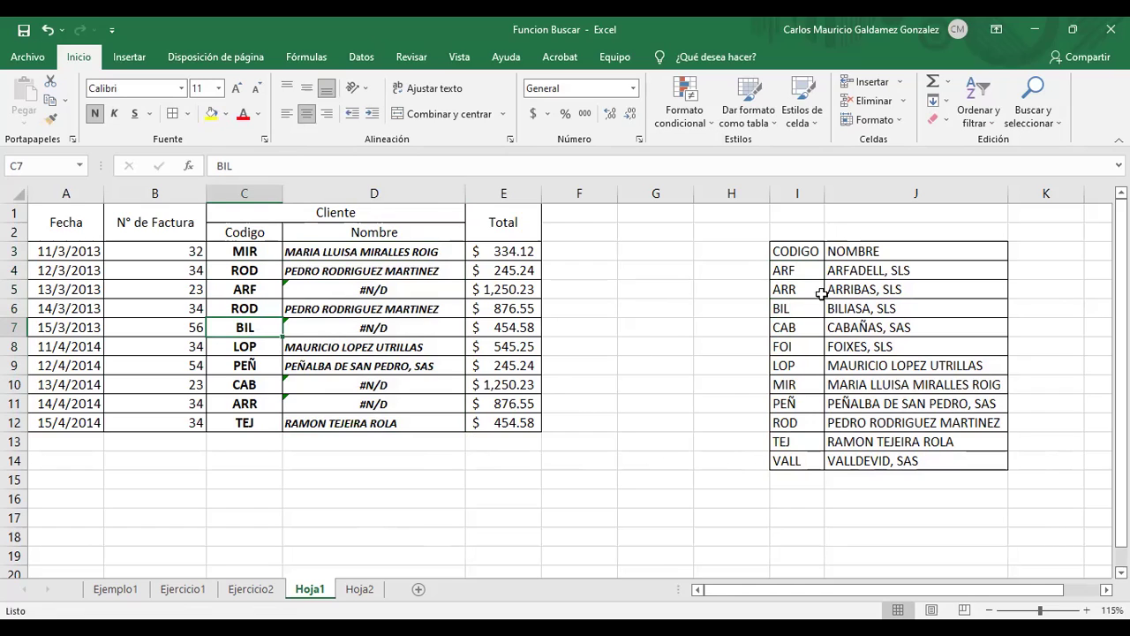
{"action": "left_click_drag", "start_coordinate": [806, 274], "coordinate": [794, 453]}
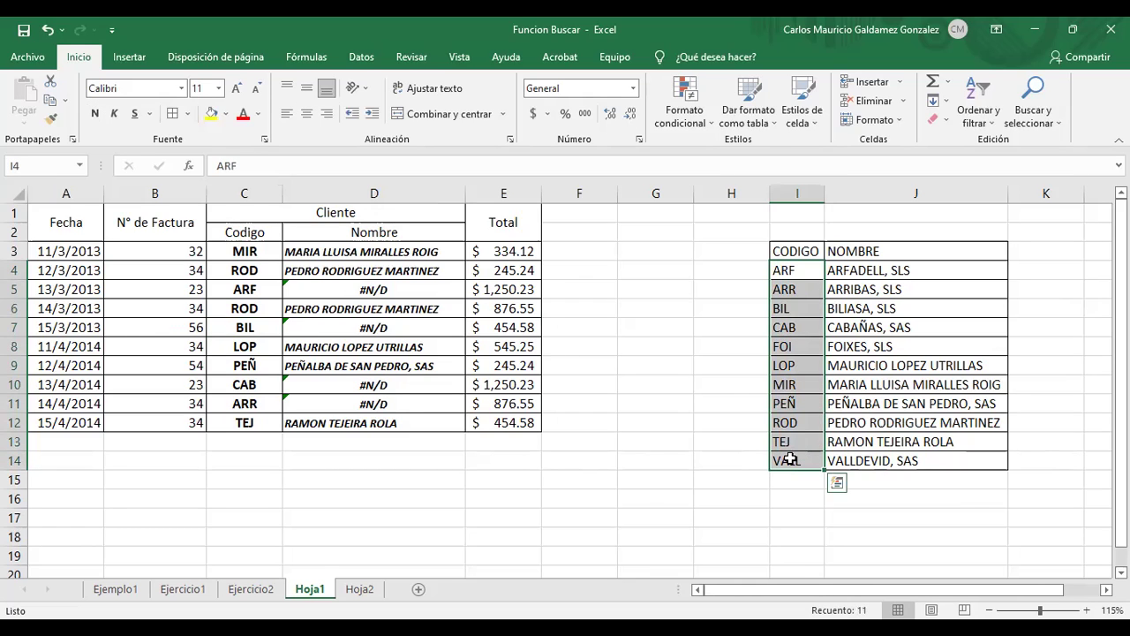
{"action": "left_click", "coordinate": [788, 459]}
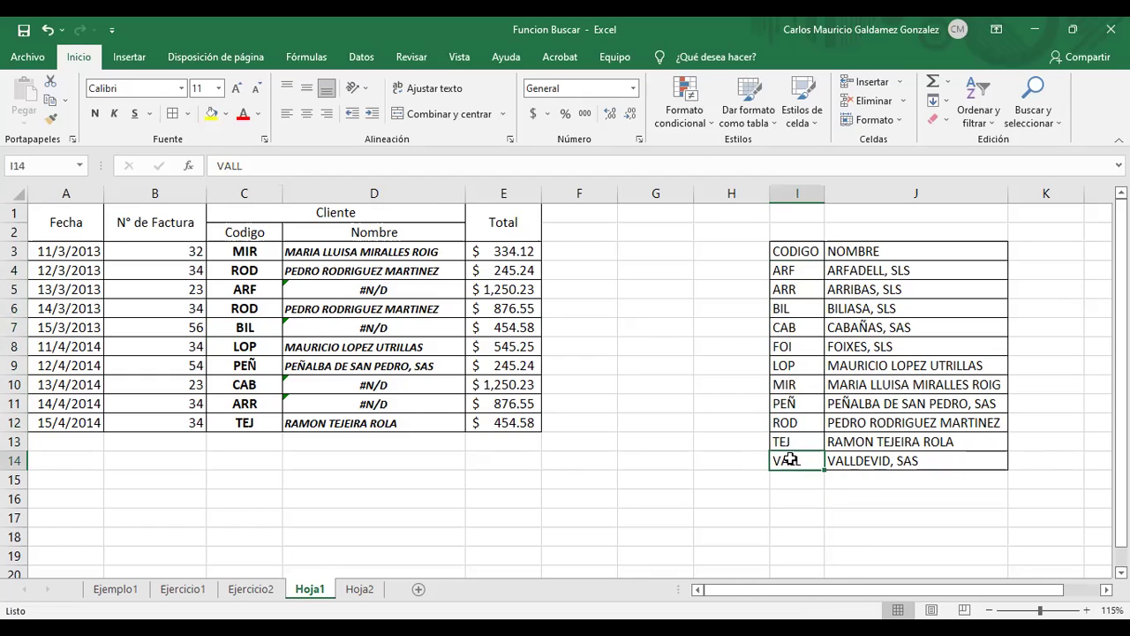
{"action": "left_click", "coordinate": [242, 325]}
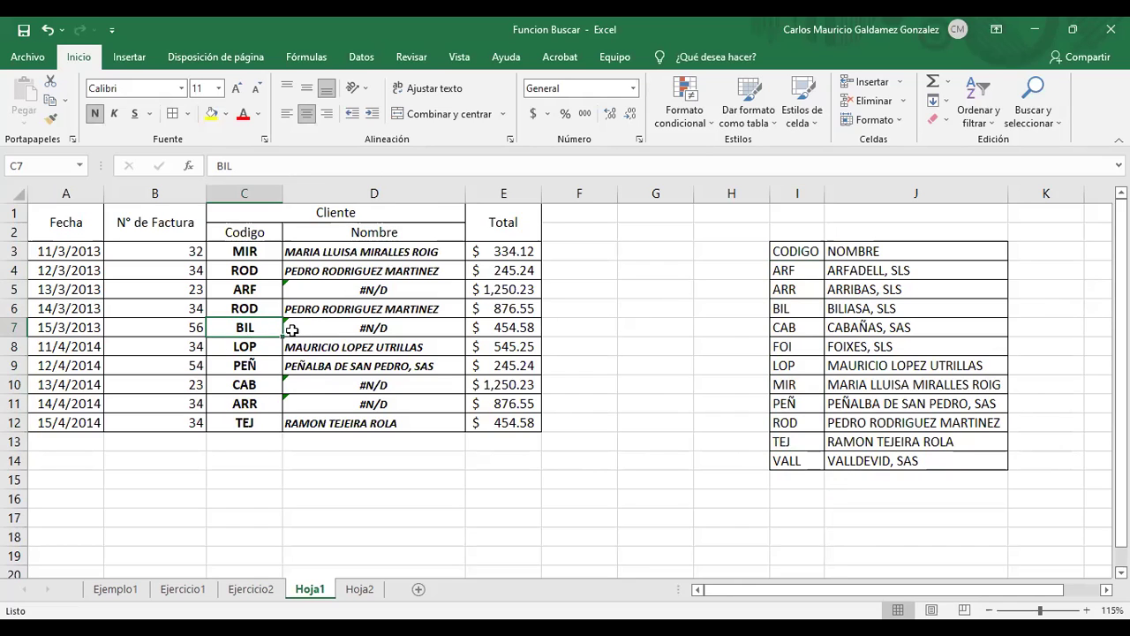
{"action": "left_click", "coordinate": [481, 328]}
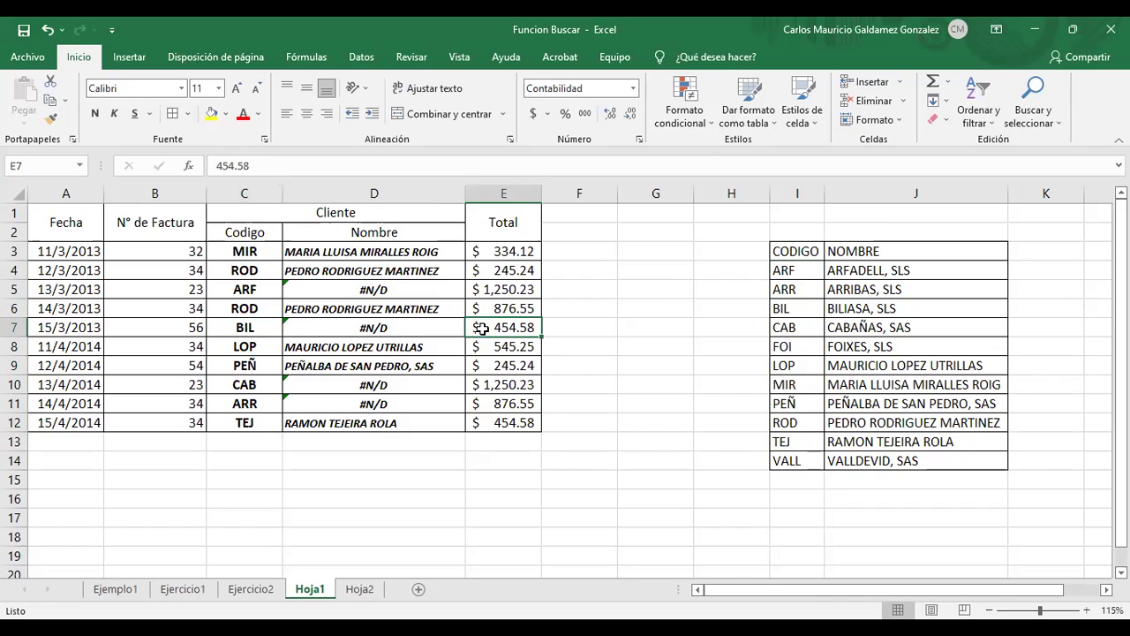
{"action": "double_click", "coordinate": [319, 329]}
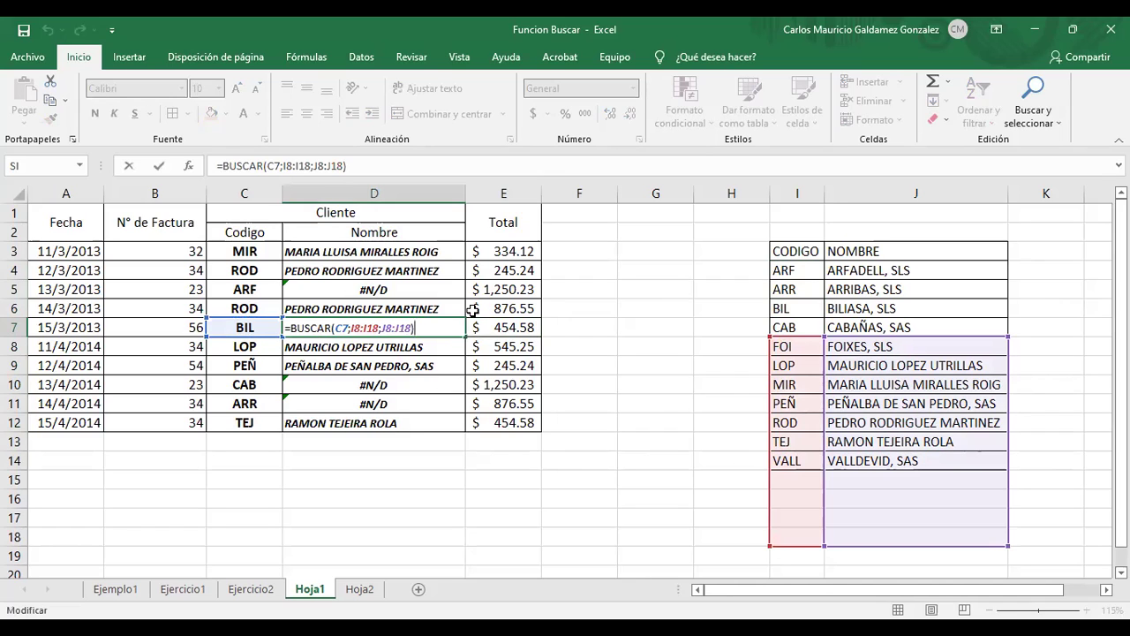
Open D3's BUSCAR formula for editing within its lookup arguments
{"action": "left_click", "coordinate": [316, 251]}
{"action": "key", "text": "F2"}
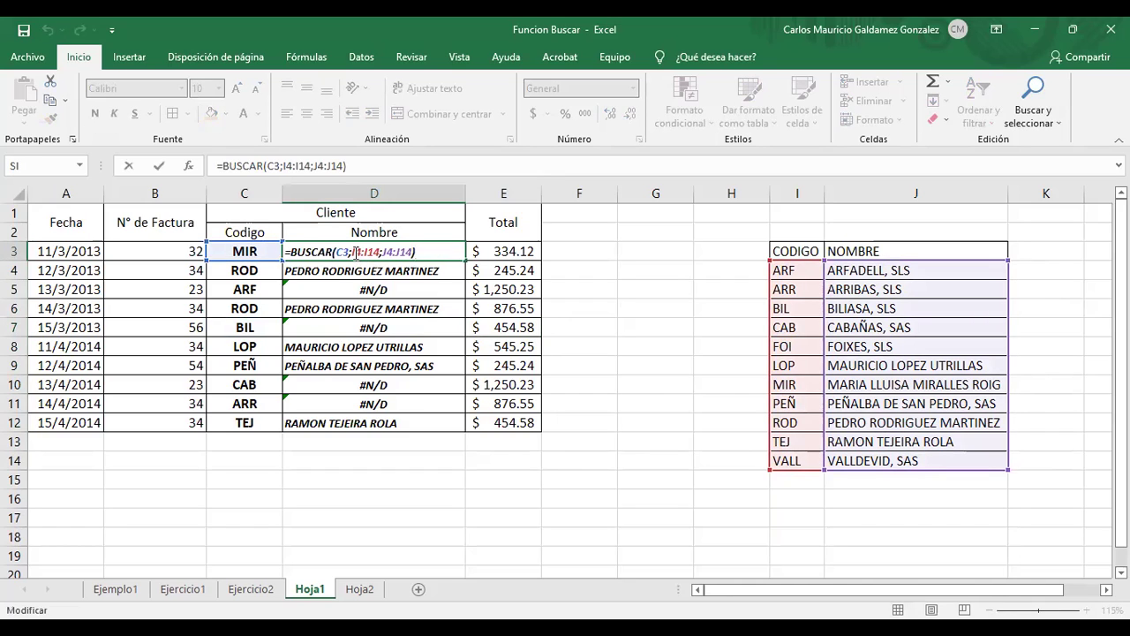
{"action": "key", "text": "Left"}
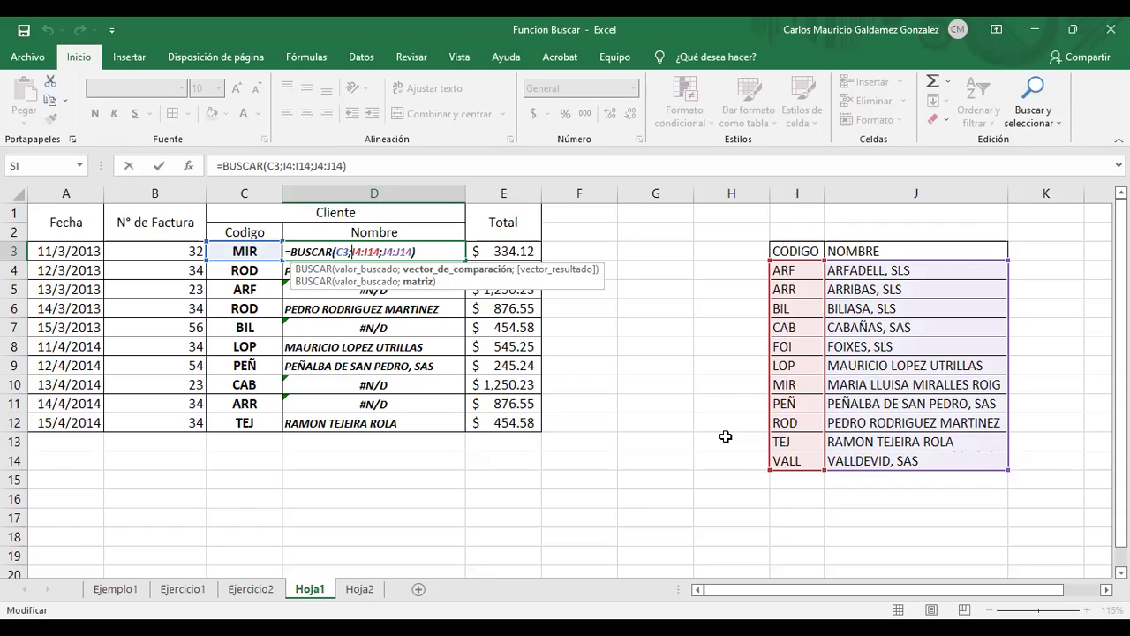
Change D3 to =BUSCAR(C3;$I$4:$I$14;$J$4:$J$14) with absolute lookup ranges
{"action": "type", "text": "$I4:"}
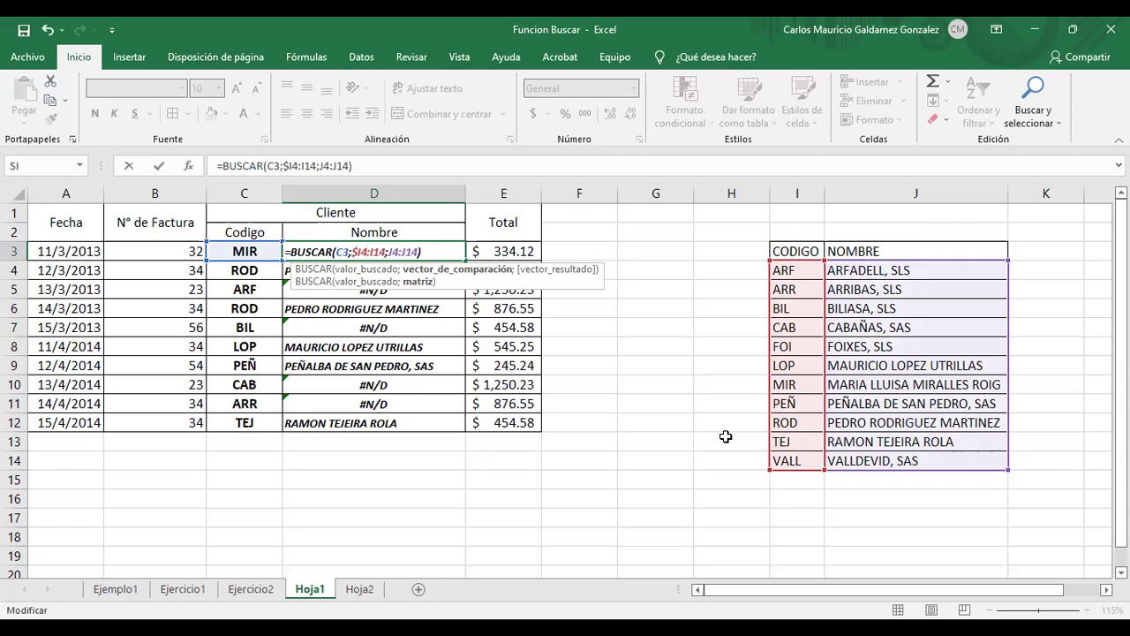
{"action": "type", "text": "$"}
{"action": "key", "text": "Left"}
{"action": "key", "text": "Left"}
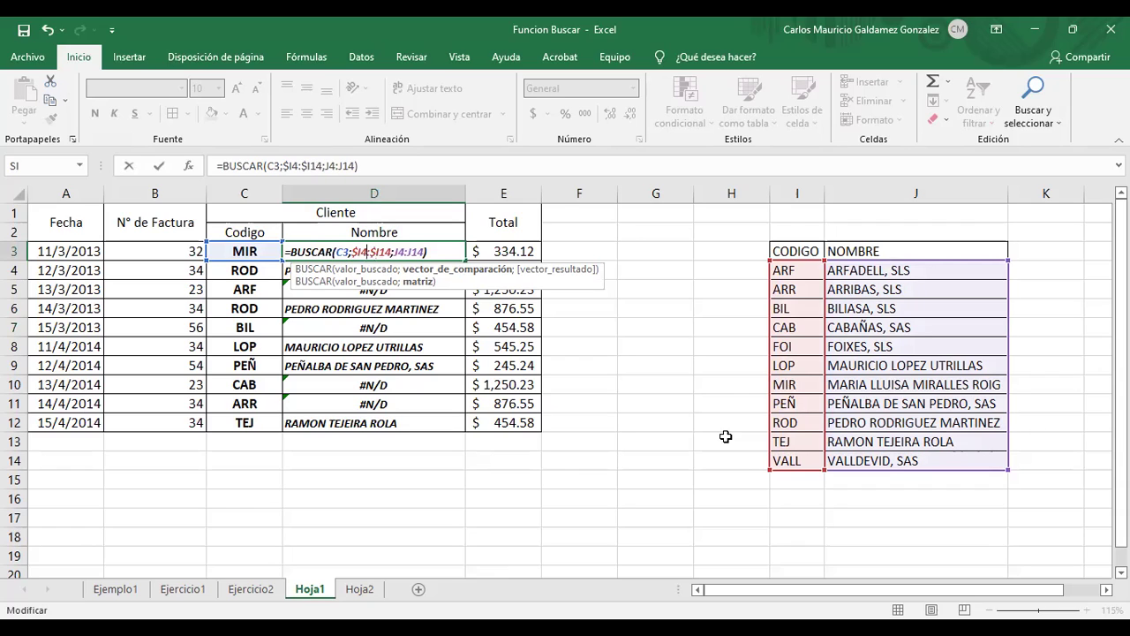
{"action": "type", "text": "$"}
{"action": "key", "text": "Right"}
{"action": "type", "text": "$"}
{"action": "key", "text": "Right"}
{"action": "type", "text": "$"}
{"action": "key", "text": "Right"}
{"action": "type", "text": "$"}
{"action": "key", "text": "Right"}
{"action": "type", "text": "$"}
{"action": "key", "text": "Right"}
{"action": "type", "text": "$"}
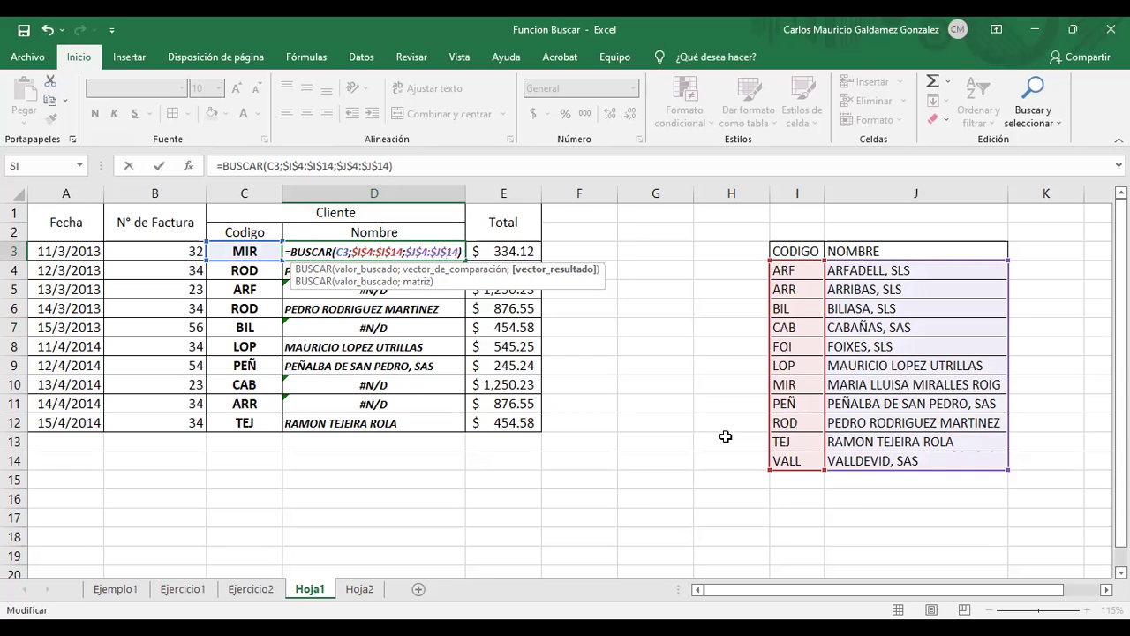
{"action": "key", "text": "ctrl+Return"}
Fill the corrected D3 formula down to D12 so every #N/D becomes a client name
{"action": "left_click", "coordinate": [340, 305]}
{"action": "left_click", "coordinate": [327, 294]}
{"action": "left_click", "coordinate": [327, 329]}
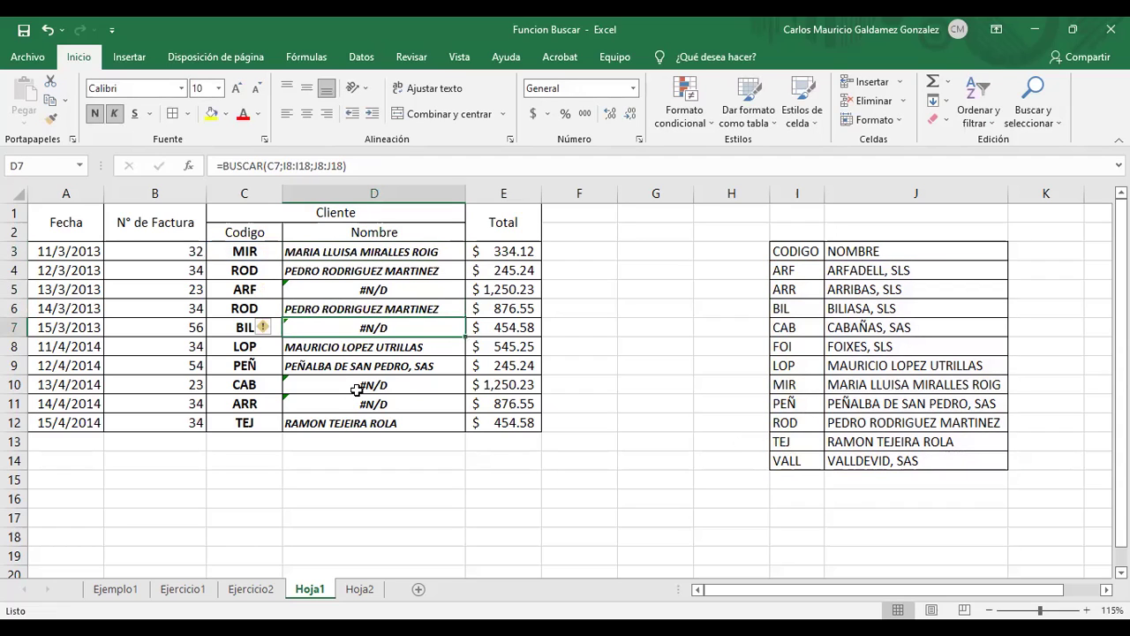
{"action": "left_click_drag", "start_coordinate": [357, 390], "coordinate": [357, 403]}
{"action": "left_click", "coordinate": [446, 256]}
{"action": "left_click_drag", "start_coordinate": [466, 261], "coordinate": [444, 433]}
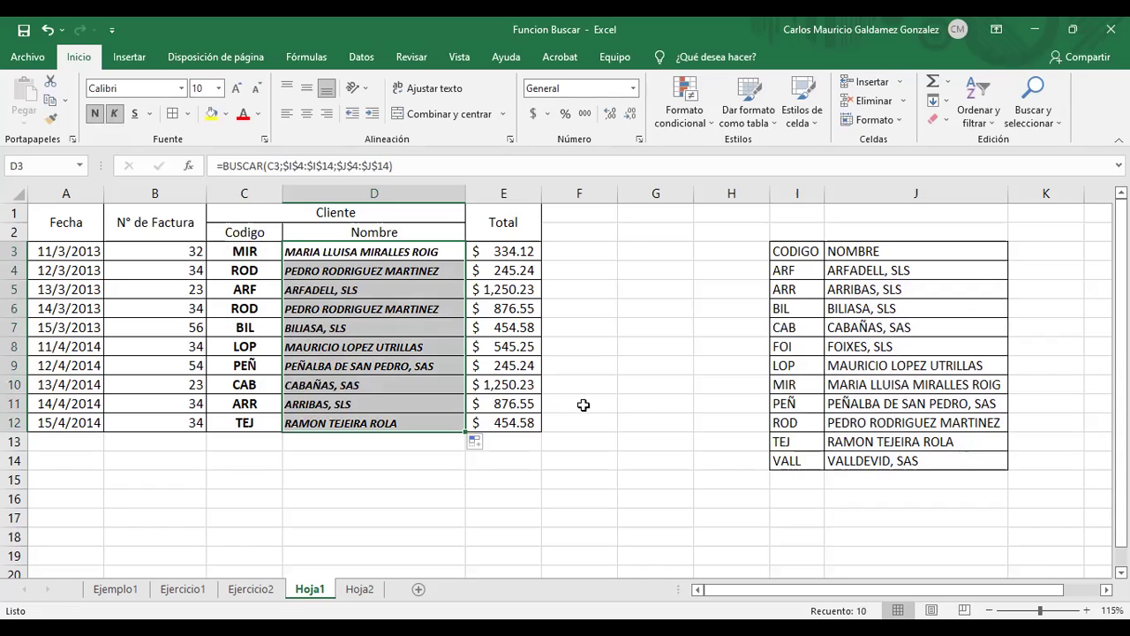
Move the CODIGO/NOMBRE table to G2:H13, autofit column H, and inspect D3's formula
{"action": "left_click_drag", "start_coordinate": [790, 255], "coordinate": [881, 477]}
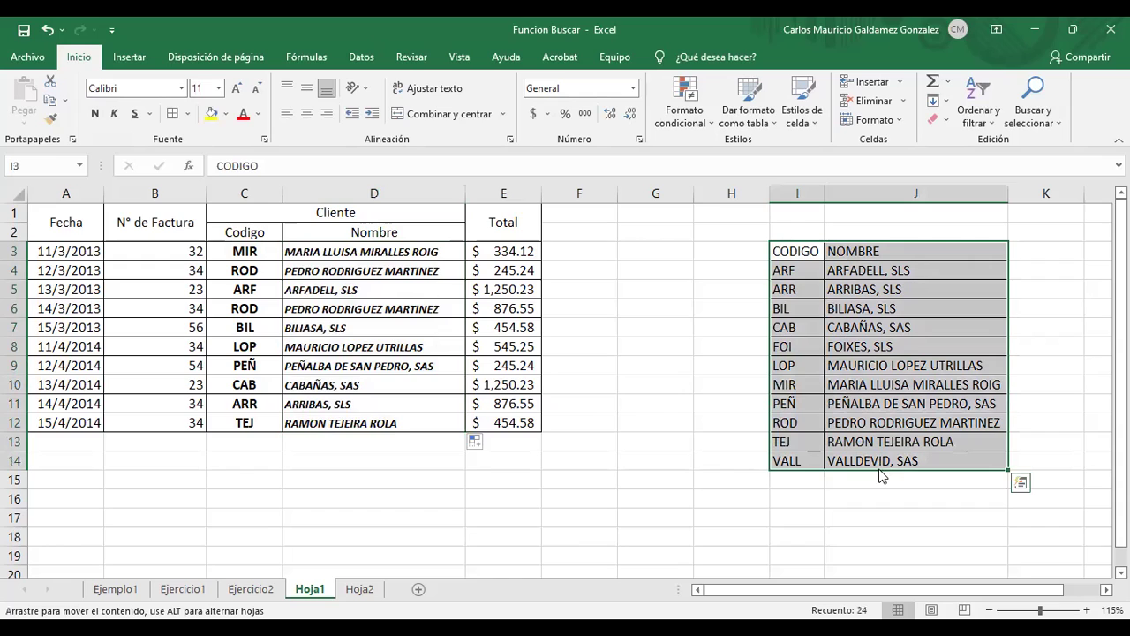
{"action": "left_click_drag", "start_coordinate": [831, 552], "coordinate": [771, 203]}
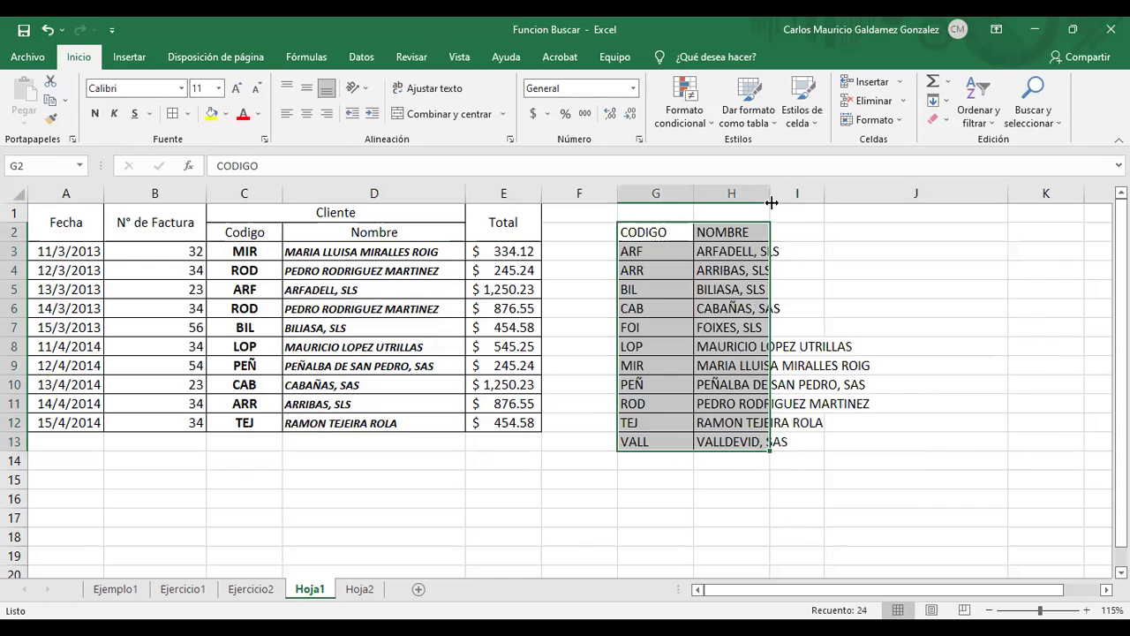
{"action": "double_click", "coordinate": [771, 202]}
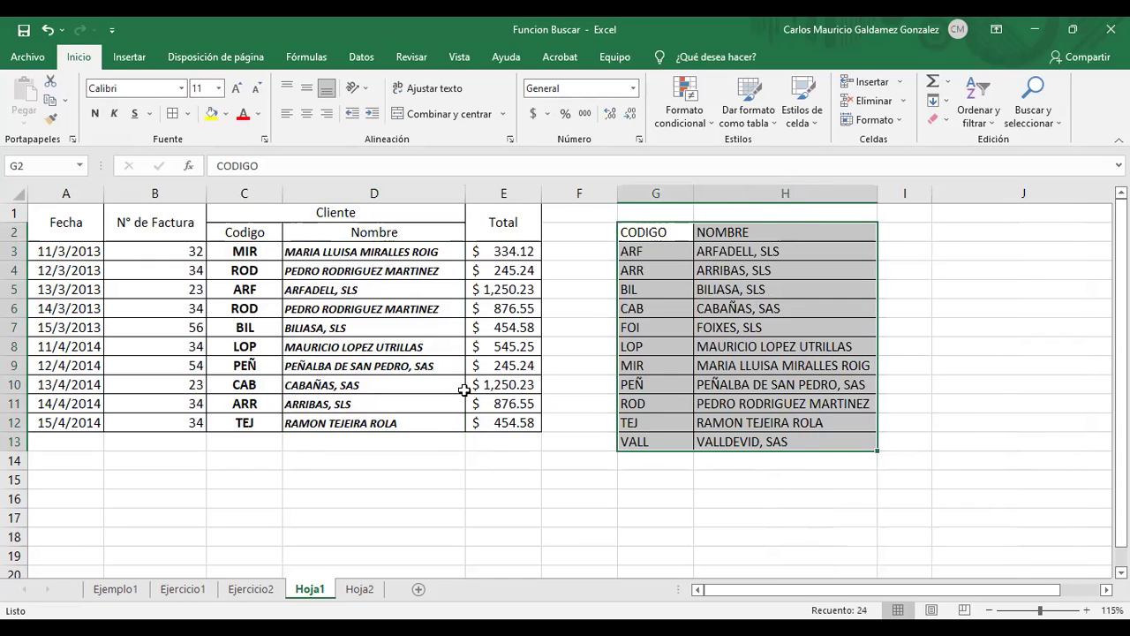
{"action": "left_click", "coordinate": [376, 252]}
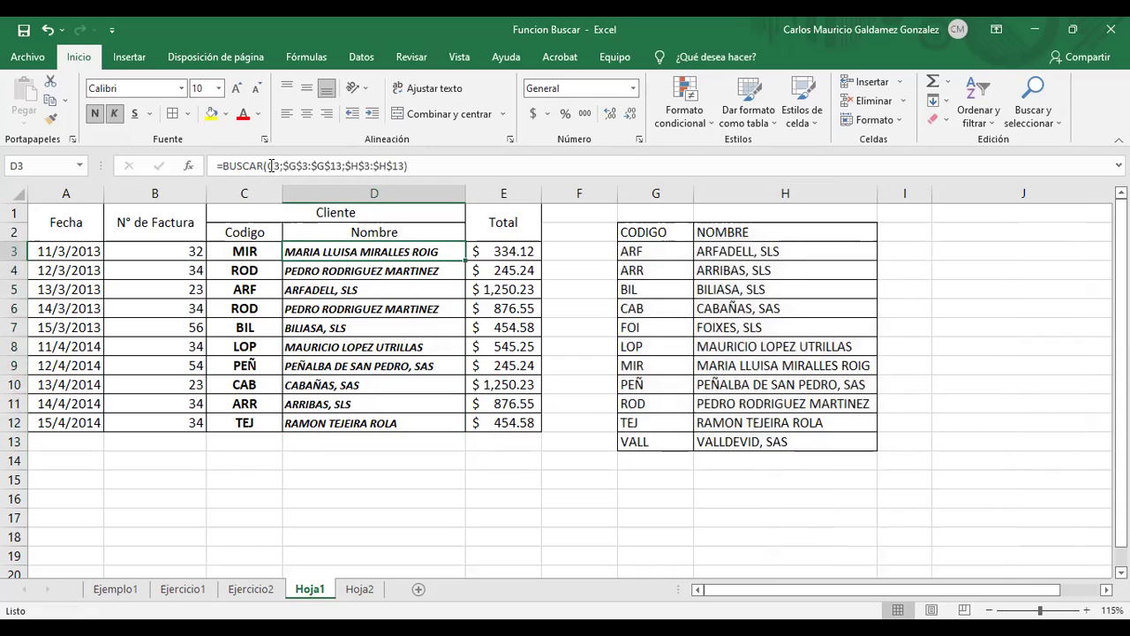
{"action": "double_click", "coordinate": [317, 253]}
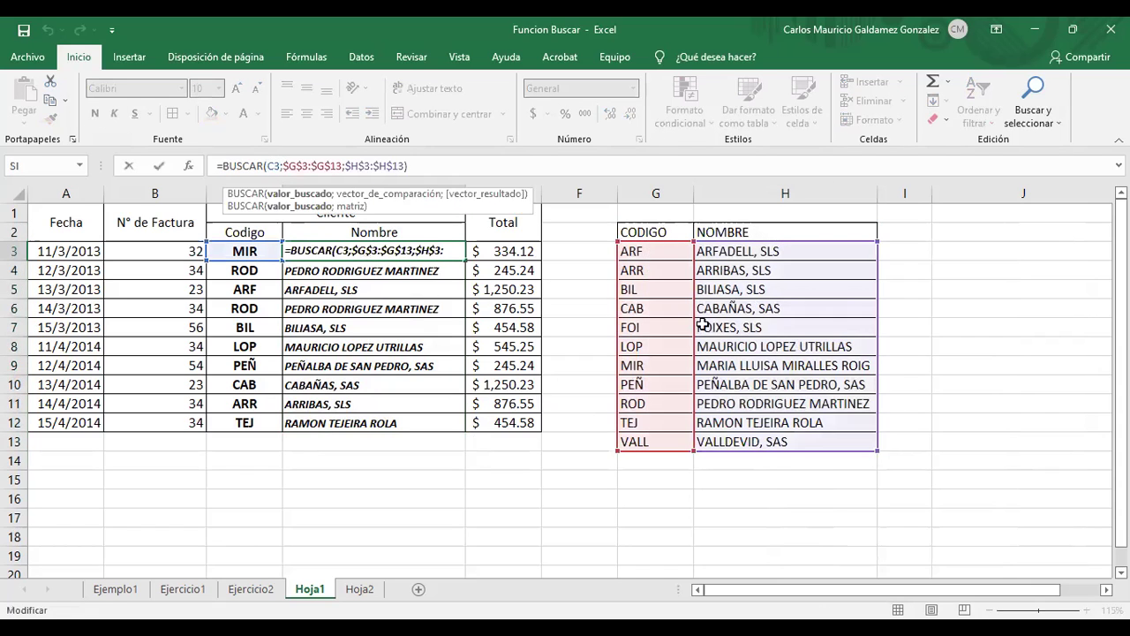
Move the lookup table to H2:I13 and confirm D3 now uses $H$3:$H$13 and $I$3:$I$13
{"action": "left_click", "coordinate": [670, 233]}
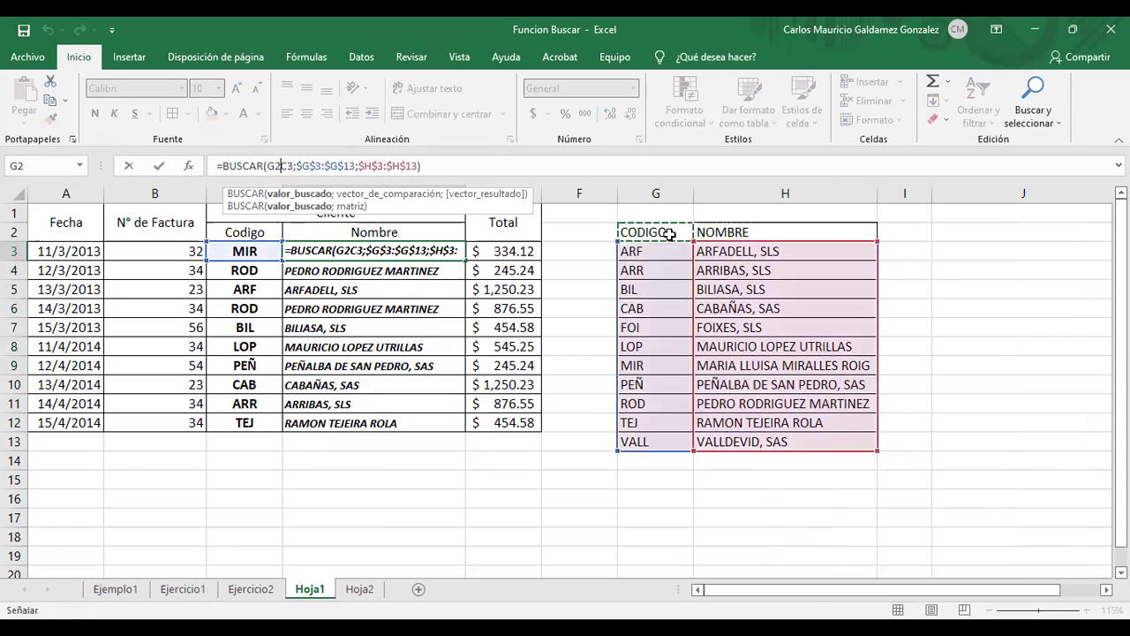
{"action": "left_click_drag", "start_coordinate": [660, 237], "coordinate": [844, 454]}
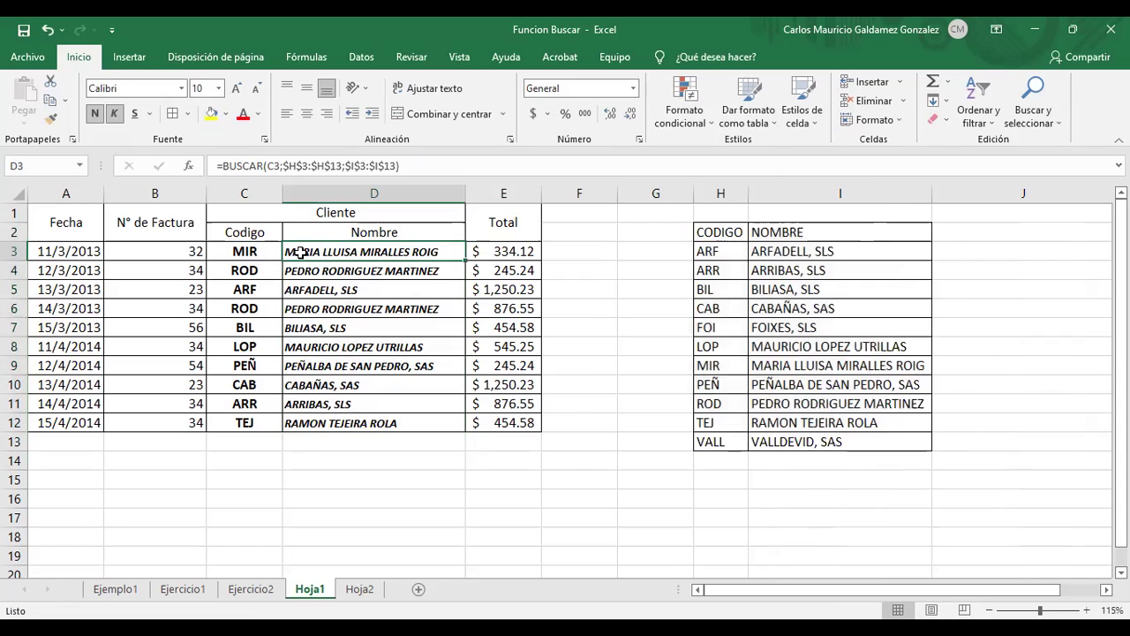
{"action": "double_click", "coordinate": [297, 252]}
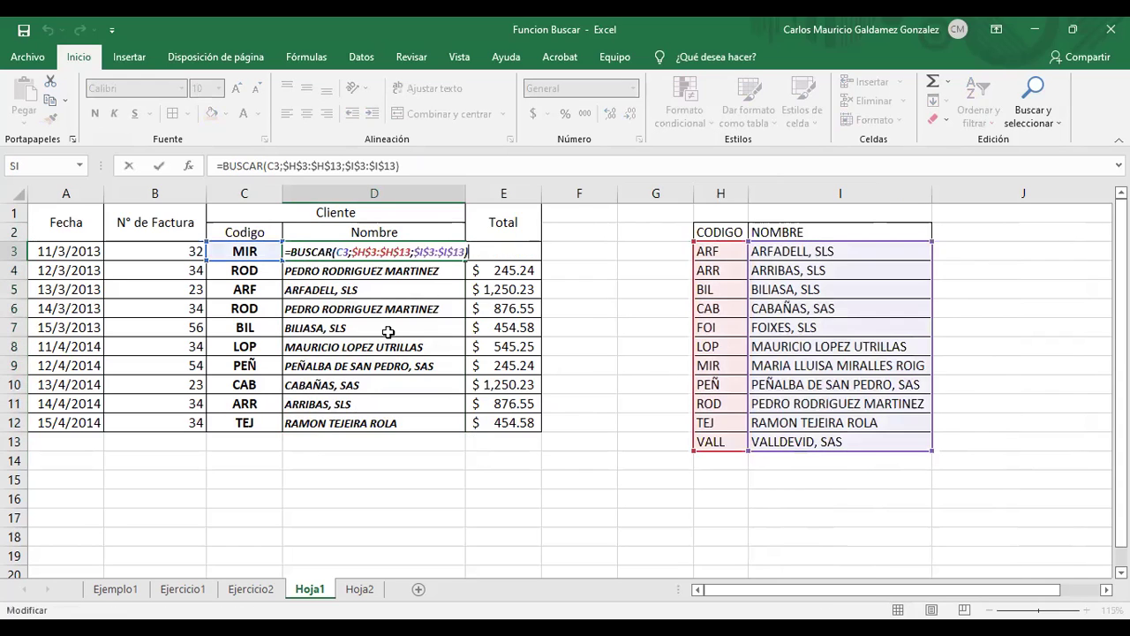
{"action": "left_click", "coordinate": [429, 250]}
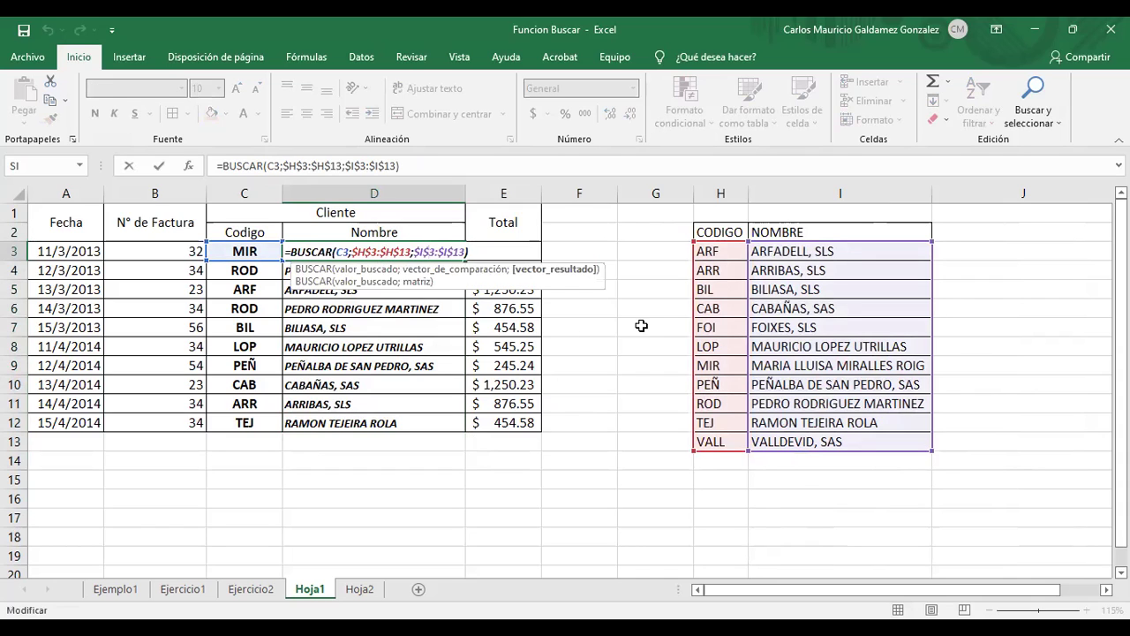
{"action": "key", "text": "Escape"}
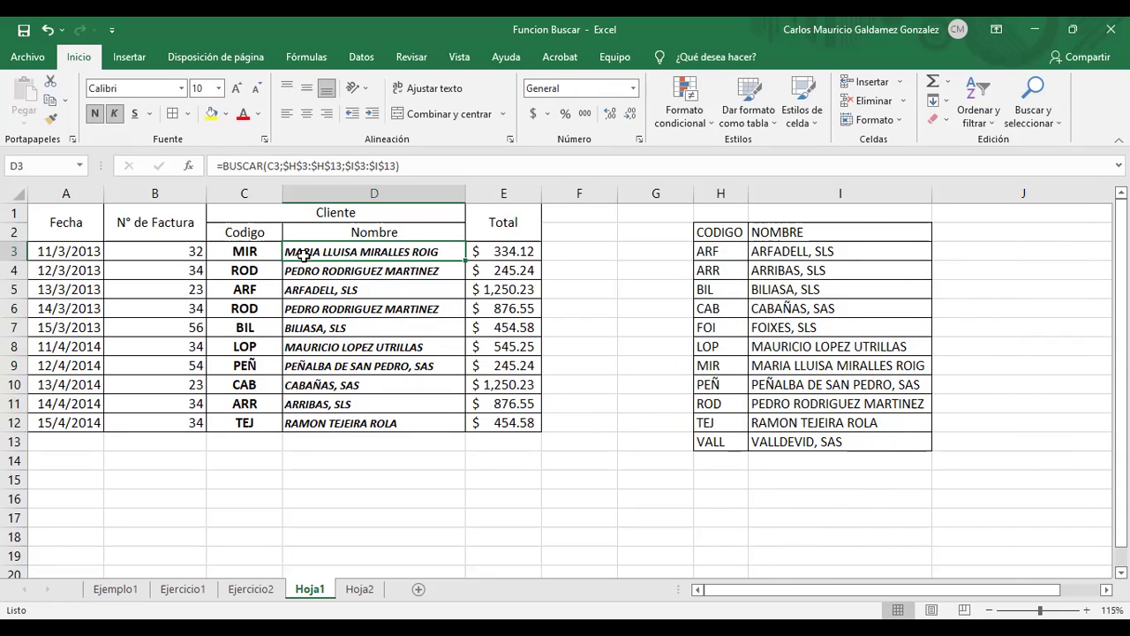
Edit the BUSCAR formula's $H$3 range and commit it to all of D3:D12 at once
{"action": "left_click", "coordinate": [236, 250]}
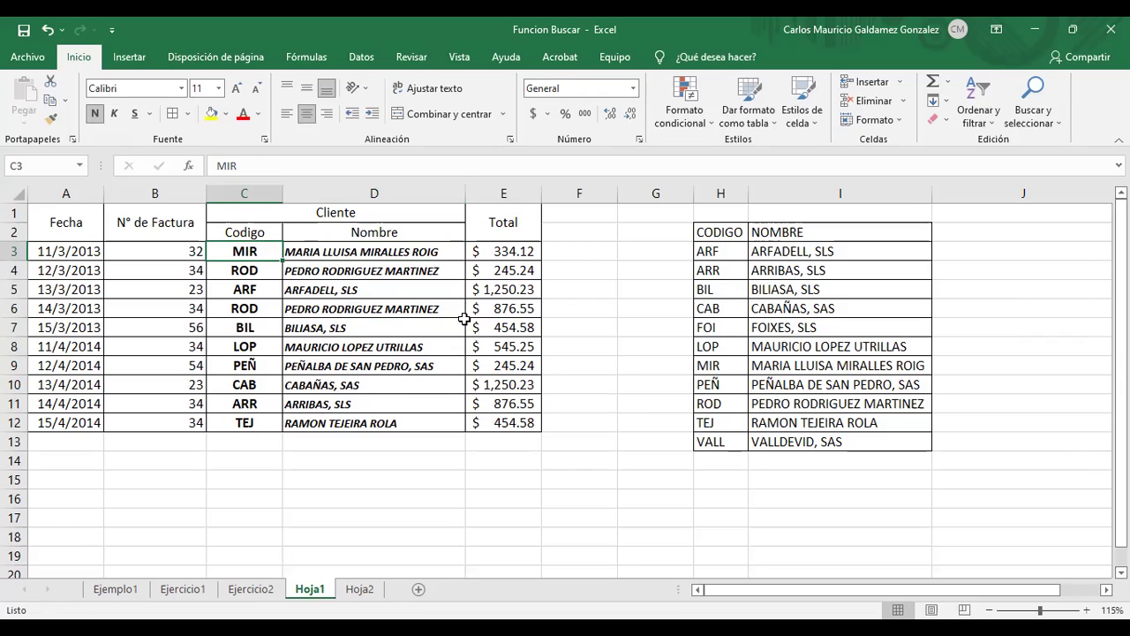
{"action": "left_click_drag", "start_coordinate": [329, 254], "coordinate": [362, 424]}
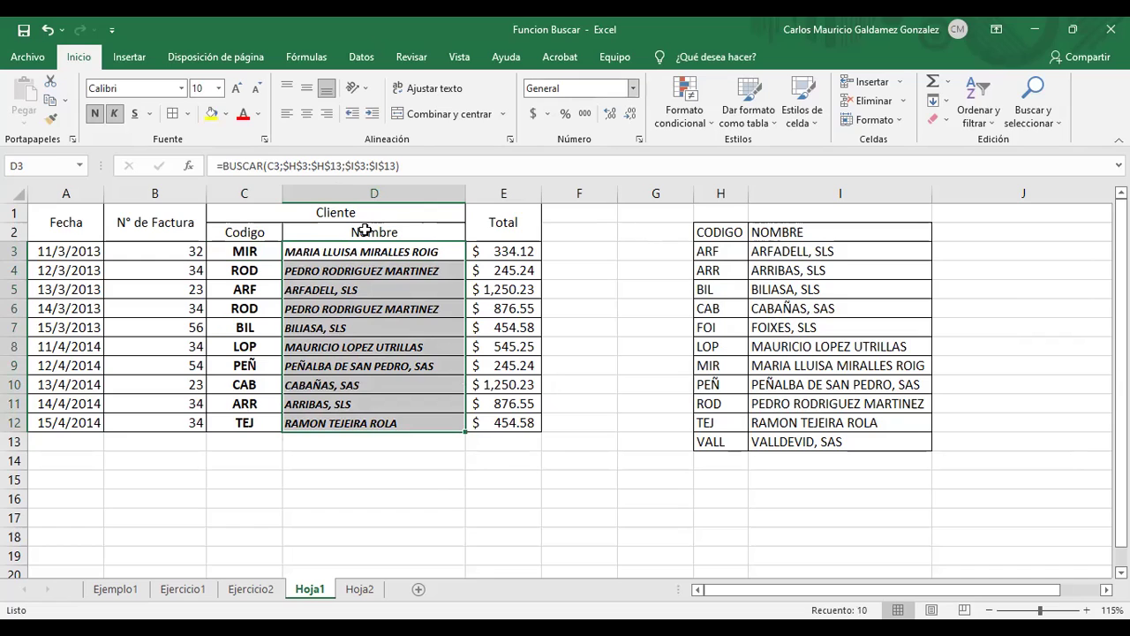
{"action": "left_click", "coordinate": [262, 165]}
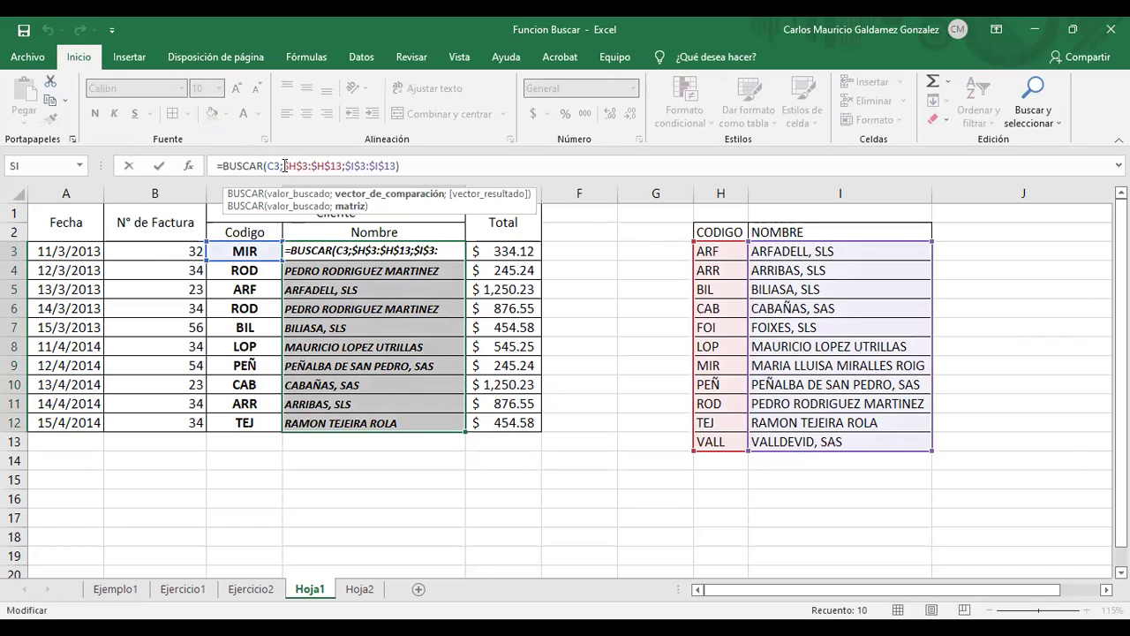
{"action": "double_click", "coordinate": [307, 166]}
{"action": "left_click", "coordinate": [287, 165]}
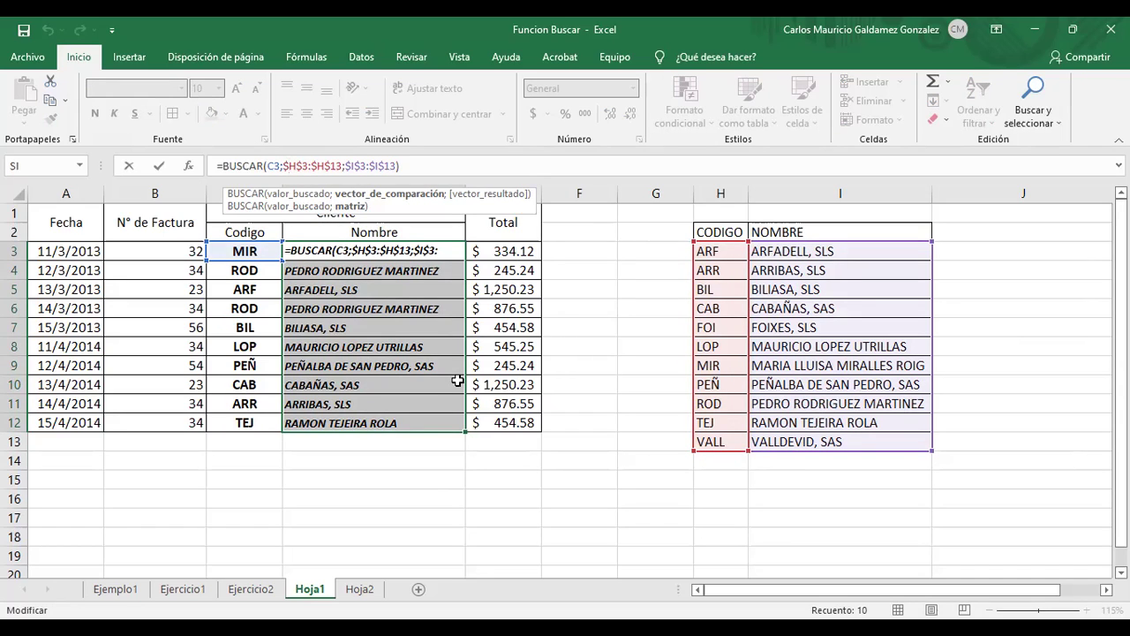
{"action": "key", "text": "ctrl+Return"}
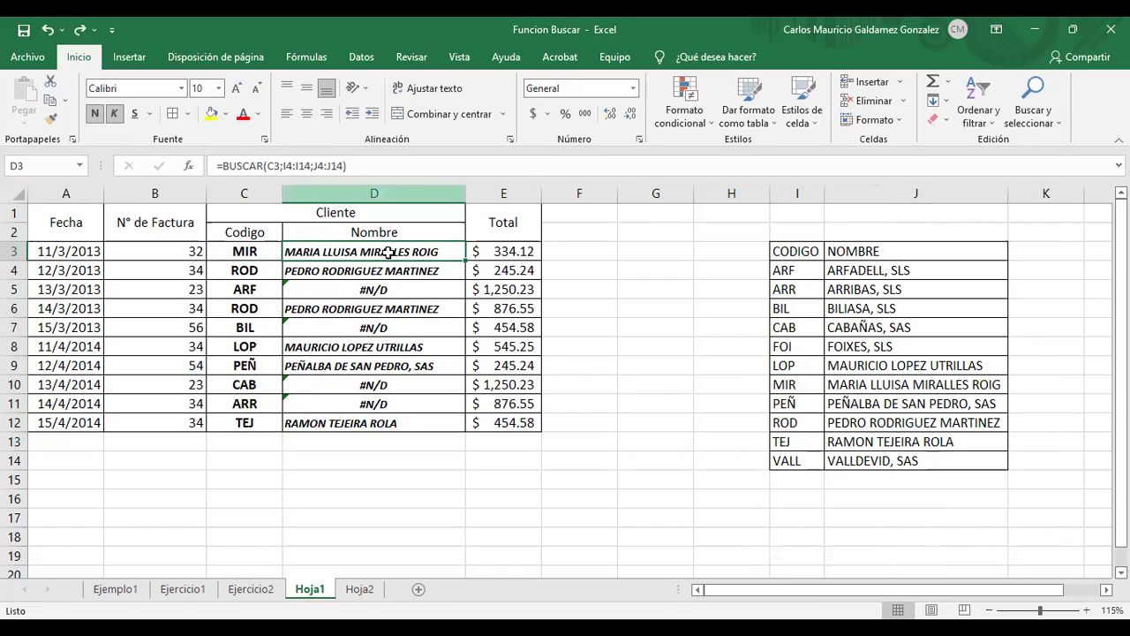
Shift D4's lookup ranges up one row to I4:I14 and J4:J14
{"action": "key", "text": "F2"}
{"action": "key", "text": "Escape"}
{"action": "left_click", "coordinate": [339, 271]}
{"action": "key", "text": "F2"}
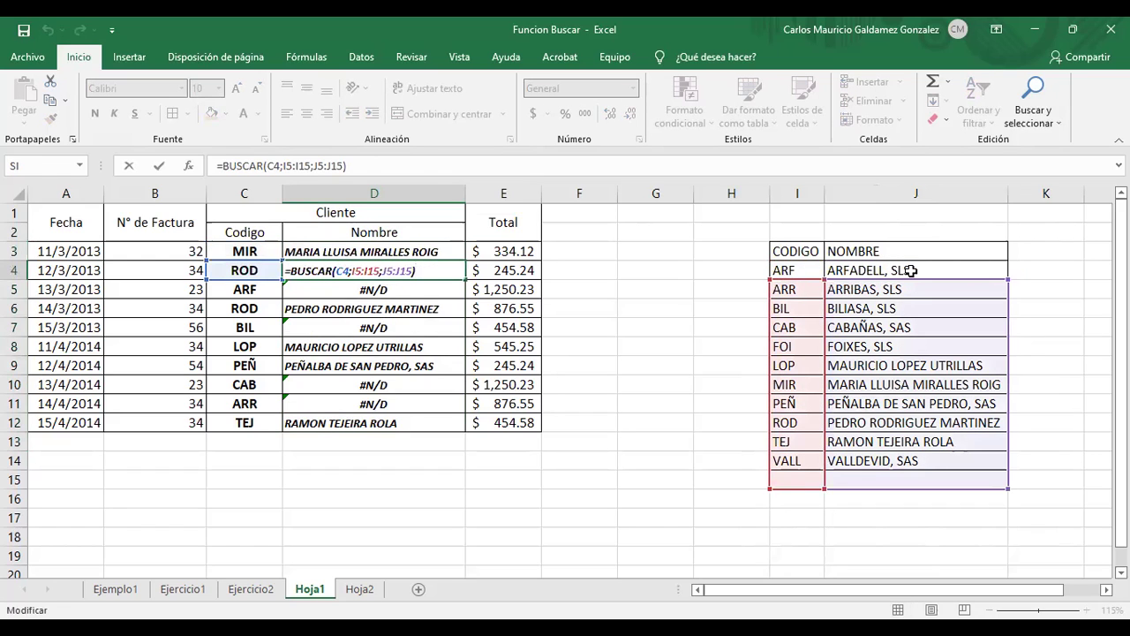
{"action": "left_click_drag", "start_coordinate": [802, 277], "coordinate": [802, 259]}
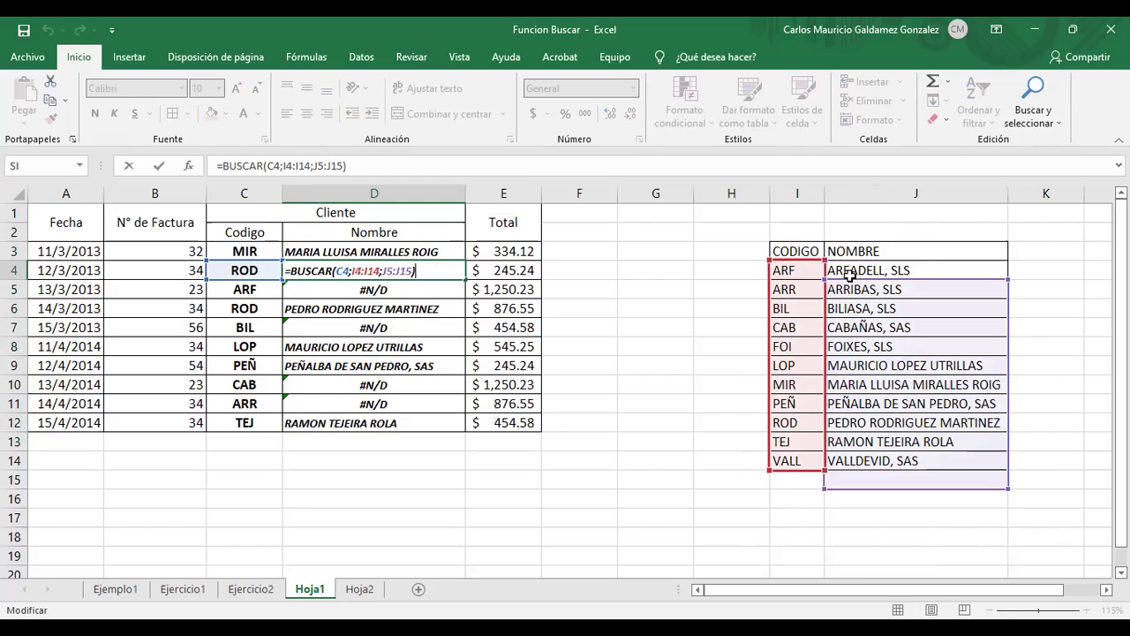
{"action": "left_click", "coordinate": [849, 274]}
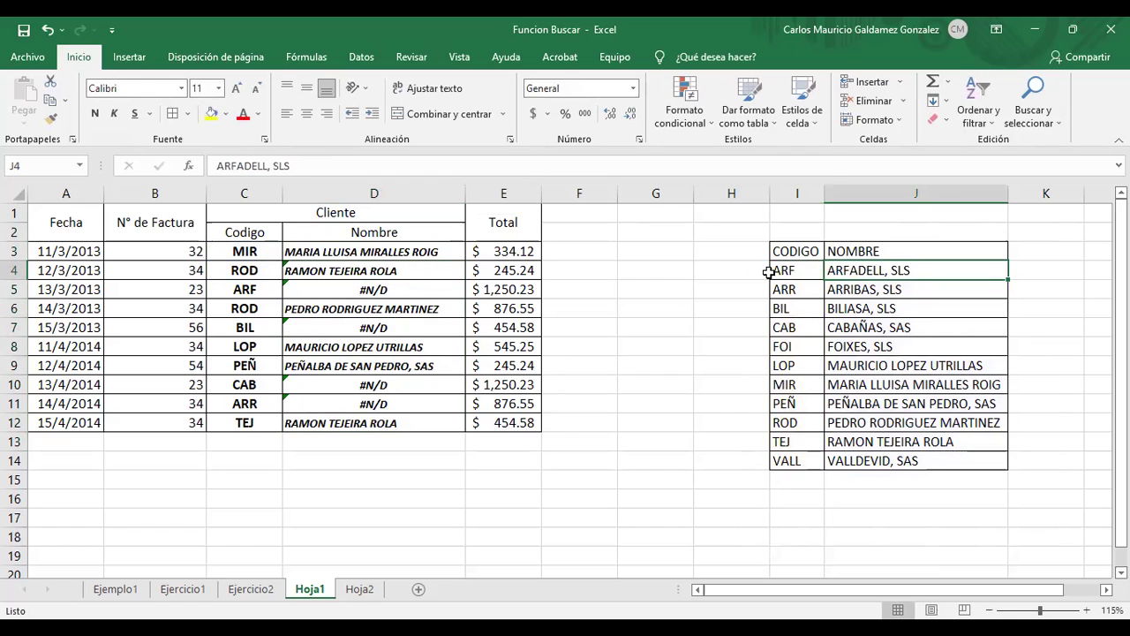
{"action": "left_click", "coordinate": [442, 269]}
{"action": "key", "text": "F2"}
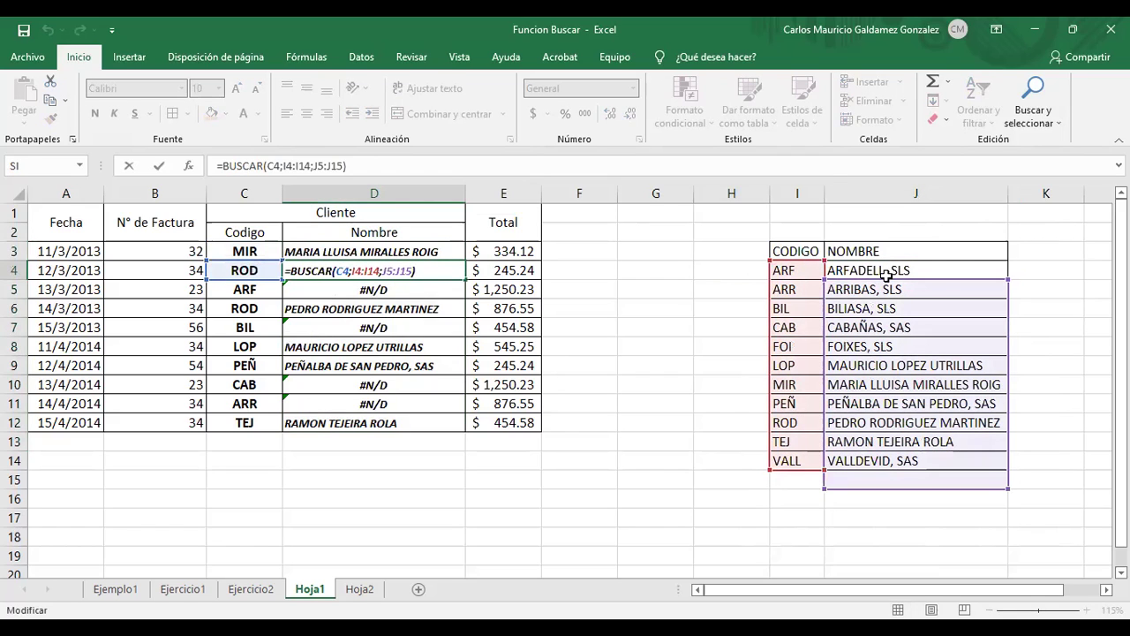
{"action": "left_click_drag", "start_coordinate": [888, 281], "coordinate": [884, 271]}
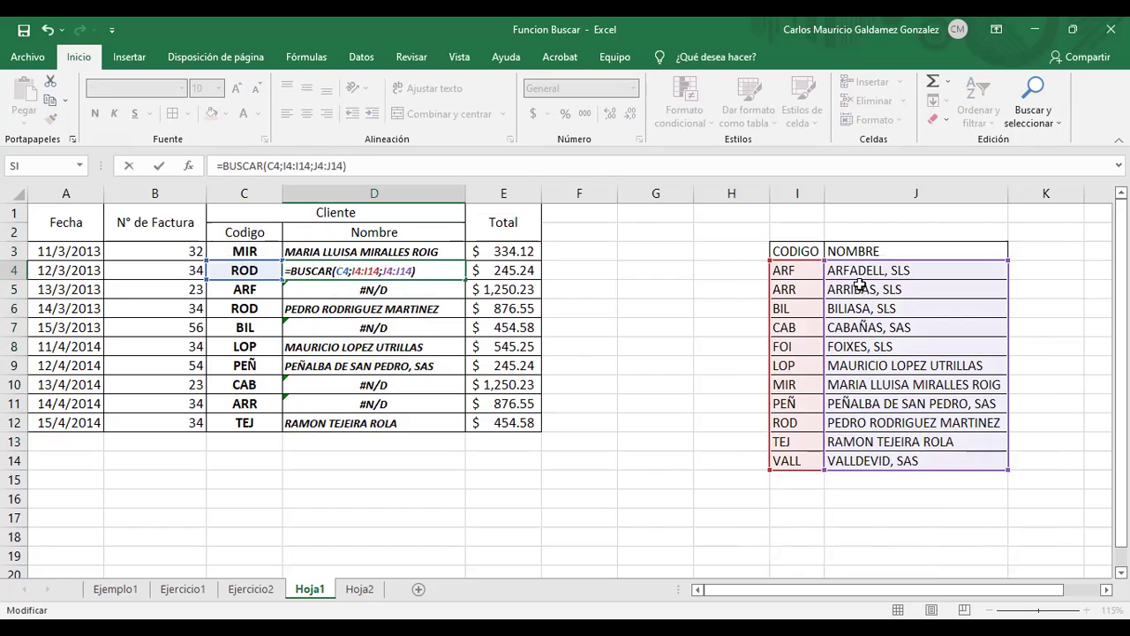
{"action": "key", "text": "Return"}
{"action": "left_click", "coordinate": [325, 253]}
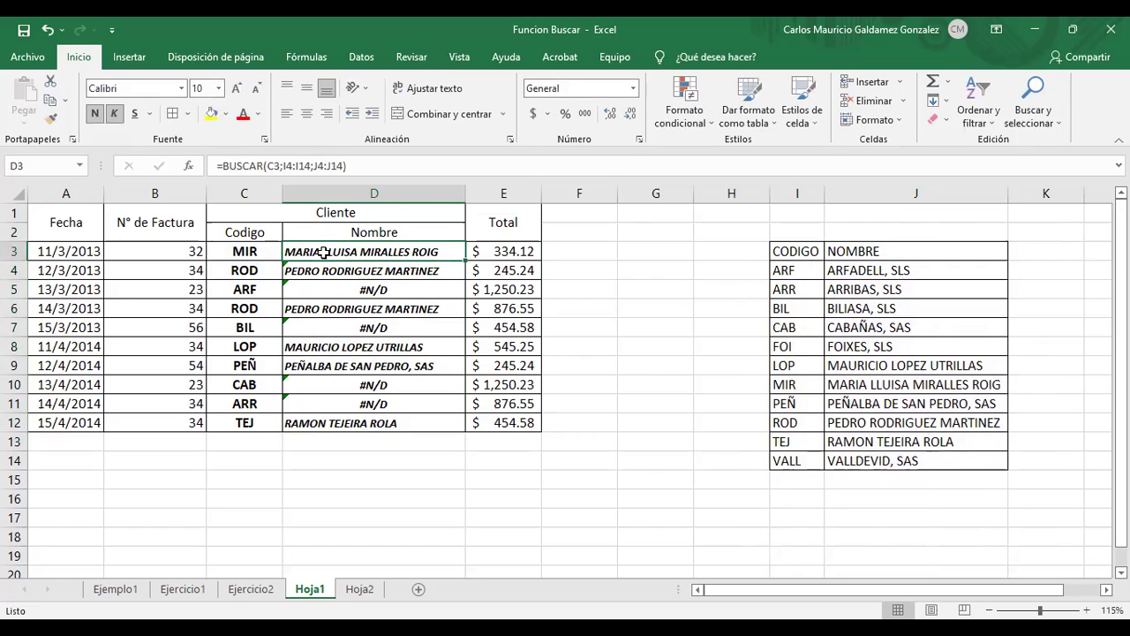
Make D3 =BUSCAR(C3;$I$4:$I$14;$J$4:$J$14) and fill it down to D12
{"action": "left_click", "coordinate": [284, 166]}
{"action": "type", "text": "$"}
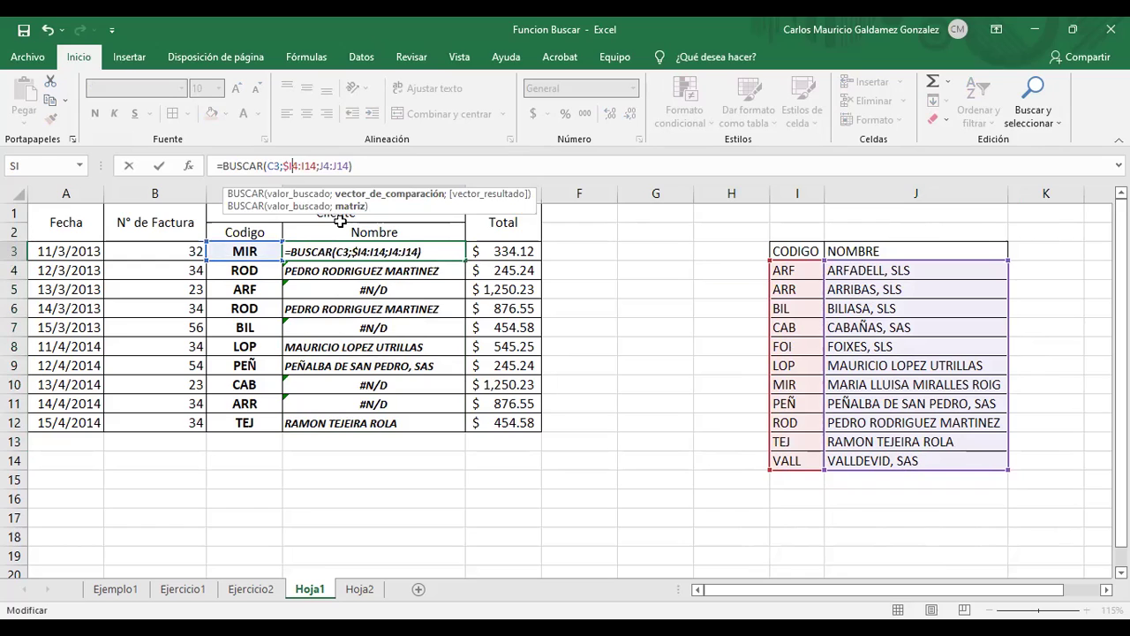
{"action": "key", "text": "Right"}
{"action": "type", "text": "$"}
{"action": "key", "text": "Right"}
{"action": "key", "text": "Right"}
{"action": "type", "text": "$I"}
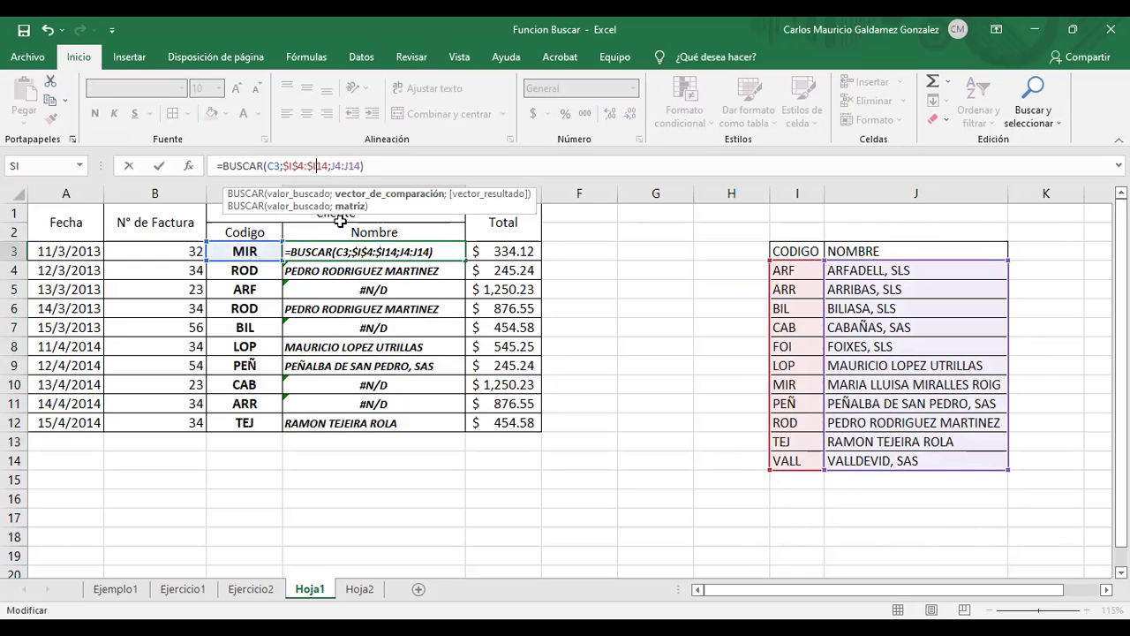
{"action": "type", "text": "$"}
{"action": "key", "text": "Right"}
{"action": "key", "text": "Right"}
{"action": "key", "text": "Right"}
{"action": "type", "text": "$"}
{"action": "key", "text": "Right"}
{"action": "key", "text": "Right"}
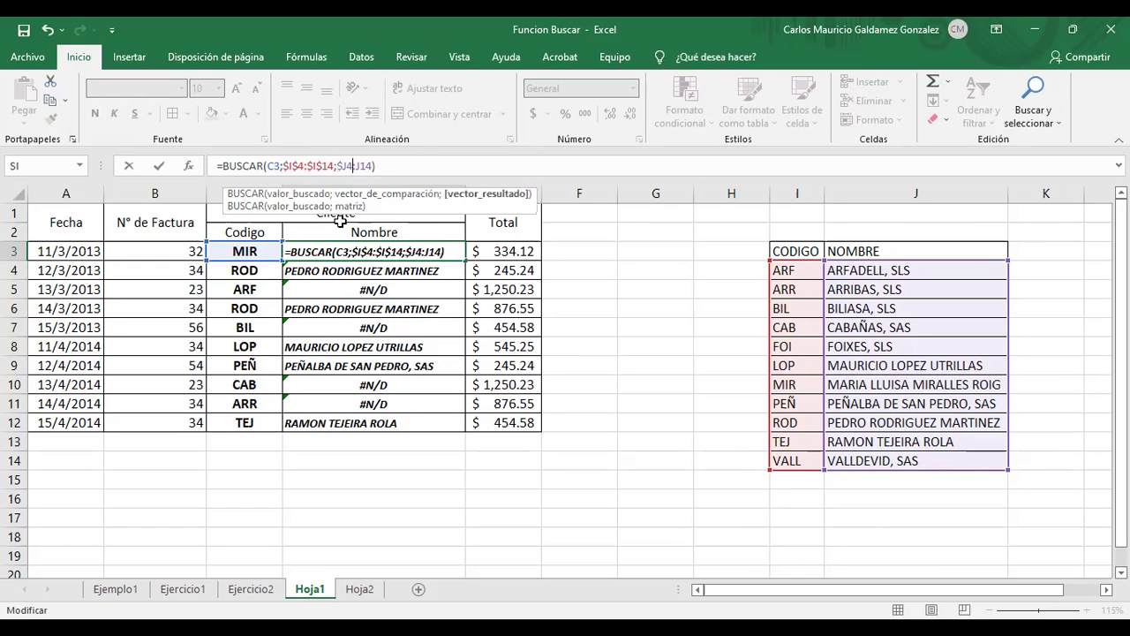
{"action": "type", "text": "$"}
{"action": "key", "text": "Right"}
{"action": "key", "text": "Right"}
{"action": "type", "text": "$I"}
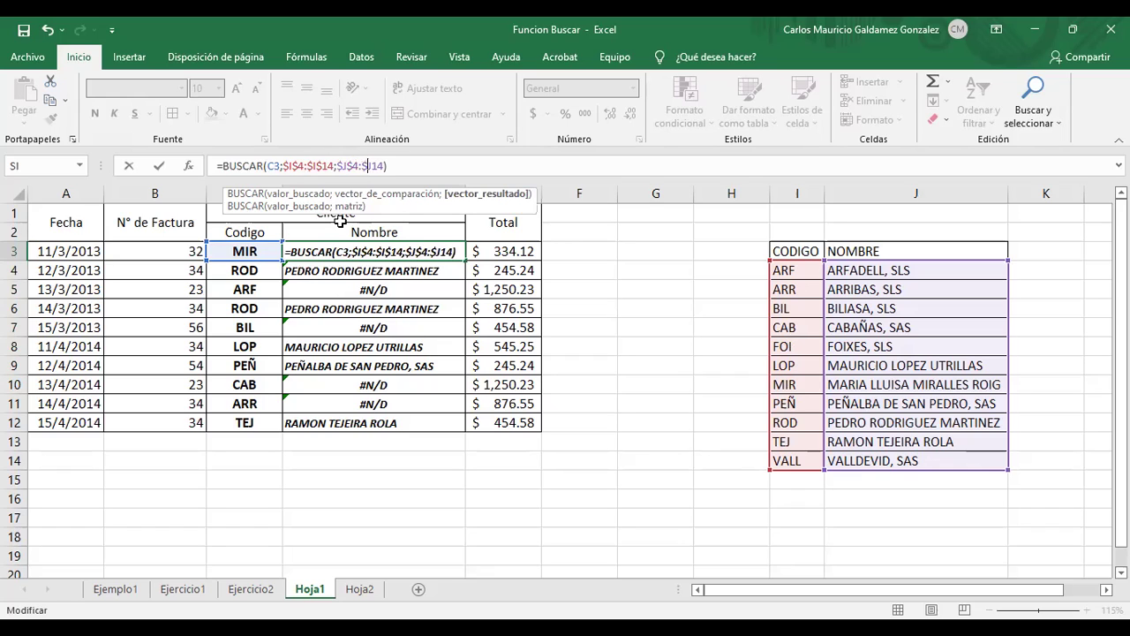
{"action": "type", "text": "$"}
{"action": "key", "text": "Return"}
{"action": "left_click", "coordinate": [389, 261]}
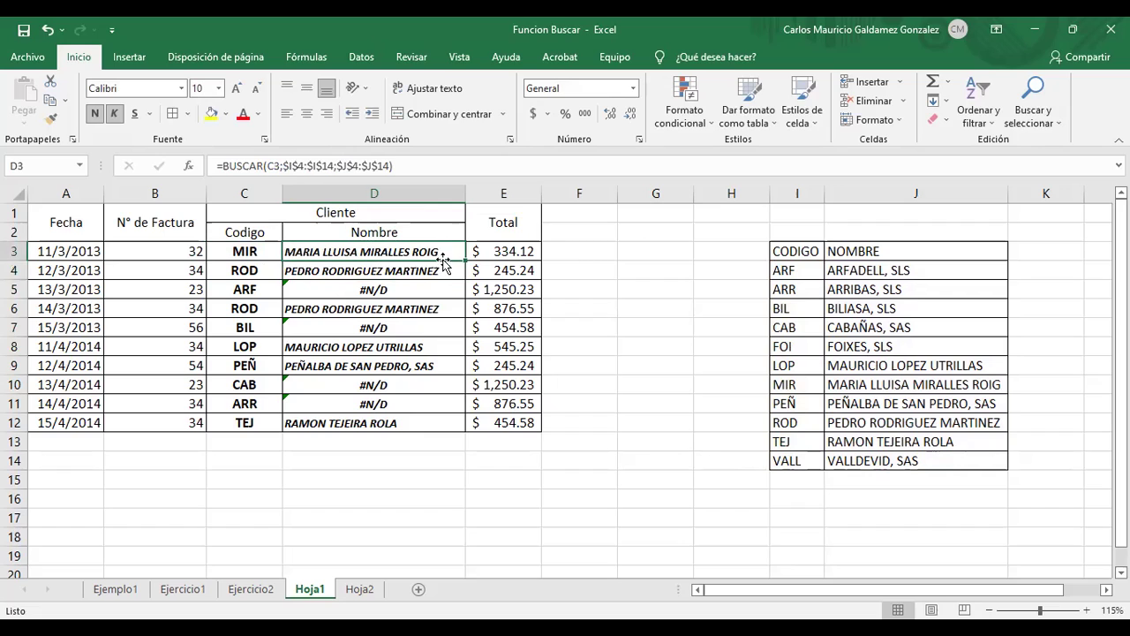
{"action": "left_click_drag", "start_coordinate": [462, 256], "coordinate": [448, 426]}
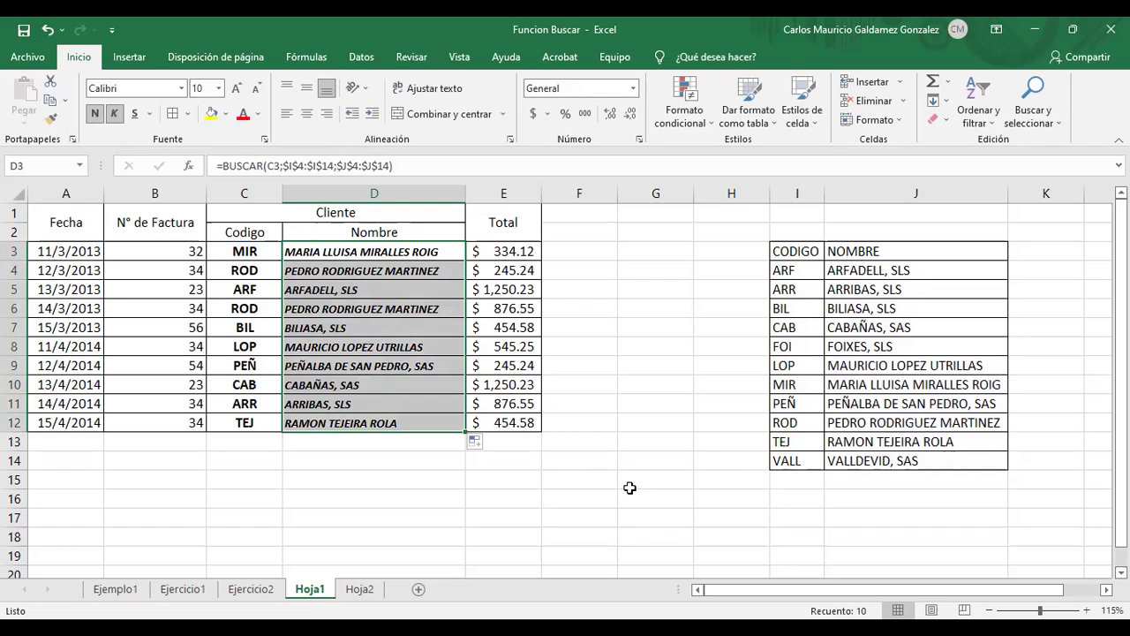
Drag the CODIGO/NOMBRE table from I3:J14 to G2:H13
{"action": "left_click_drag", "start_coordinate": [799, 251], "coordinate": [884, 461]}
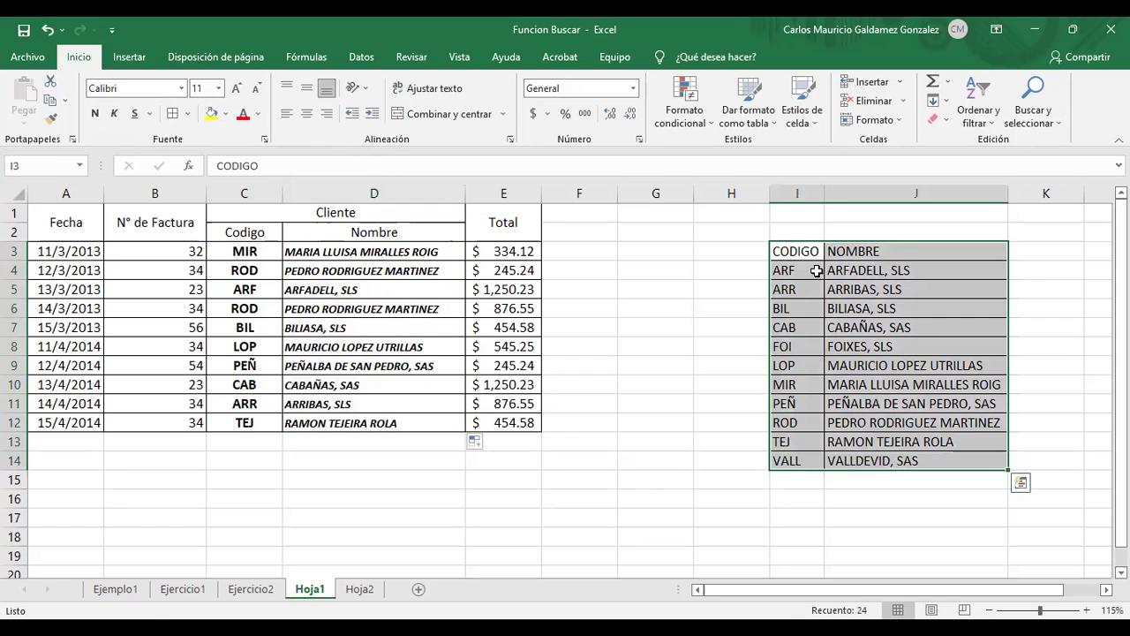
{"action": "left_click_drag", "start_coordinate": [804, 244], "coordinate": [661, 228]}
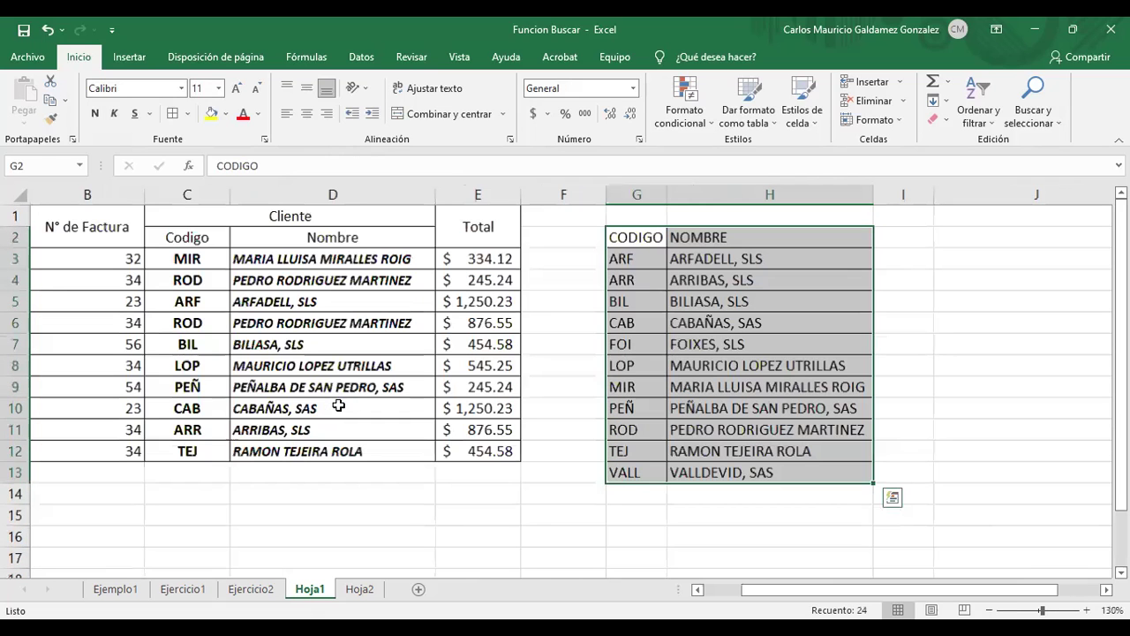
{"action": "scroll", "coordinate": [537, 518], "scroll_direction": "up", "scroll_amount": 1}
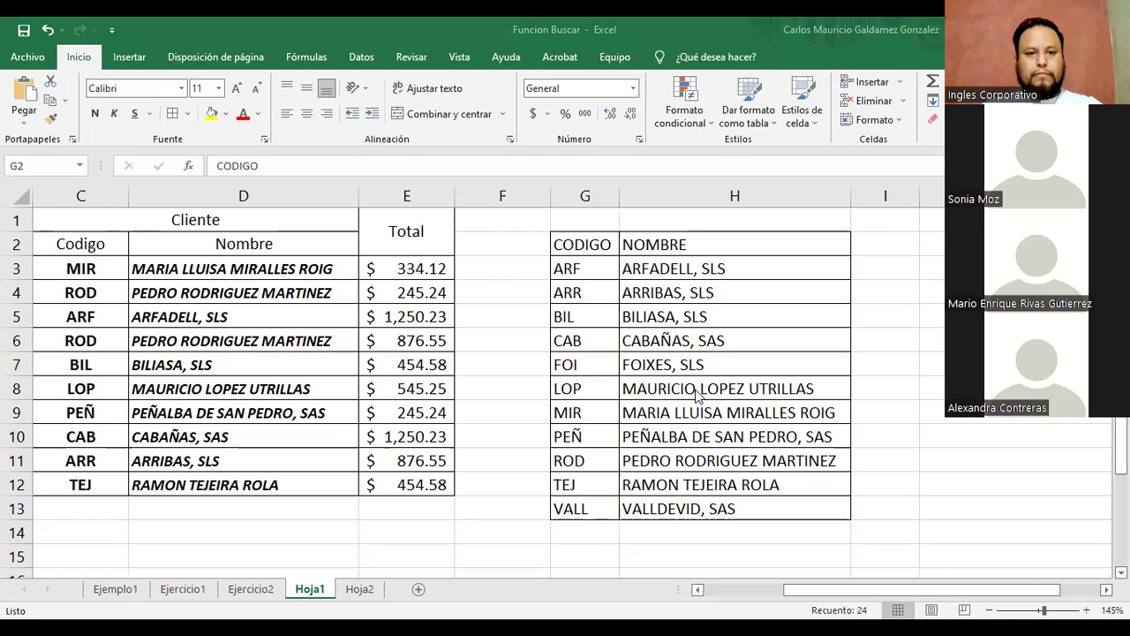
Review the finished invoice sheet, select C5, and switch to the Tarea W2-2.0 slide
{"action": "left_click_drag", "start_coordinate": [793, 597], "coordinate": [719, 588]}
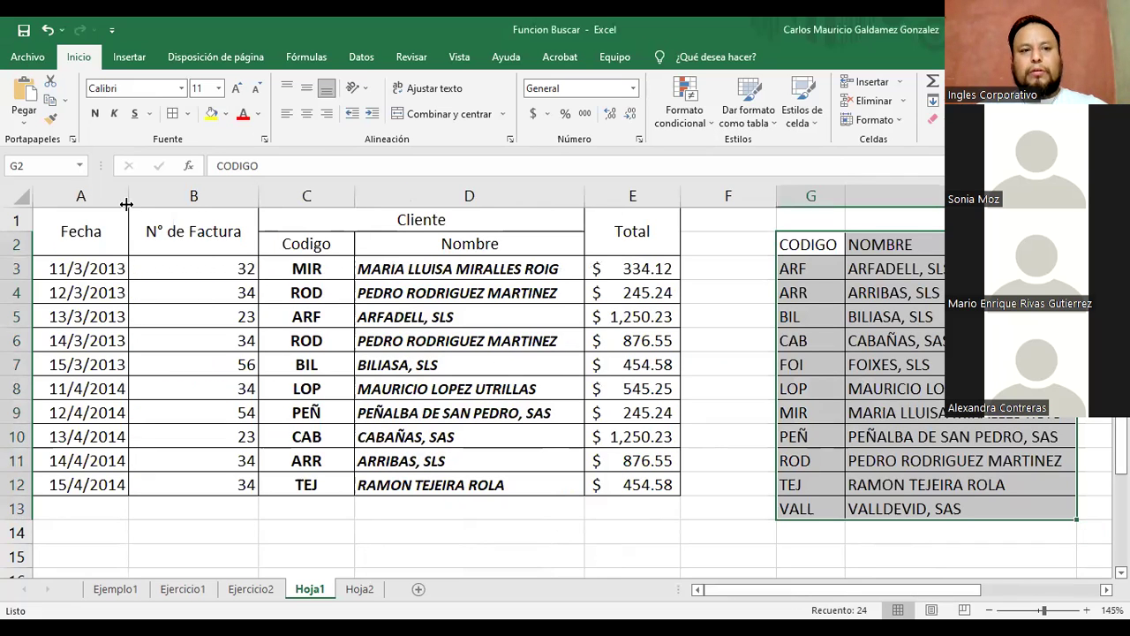
{"action": "key", "text": "ctrl+z"}
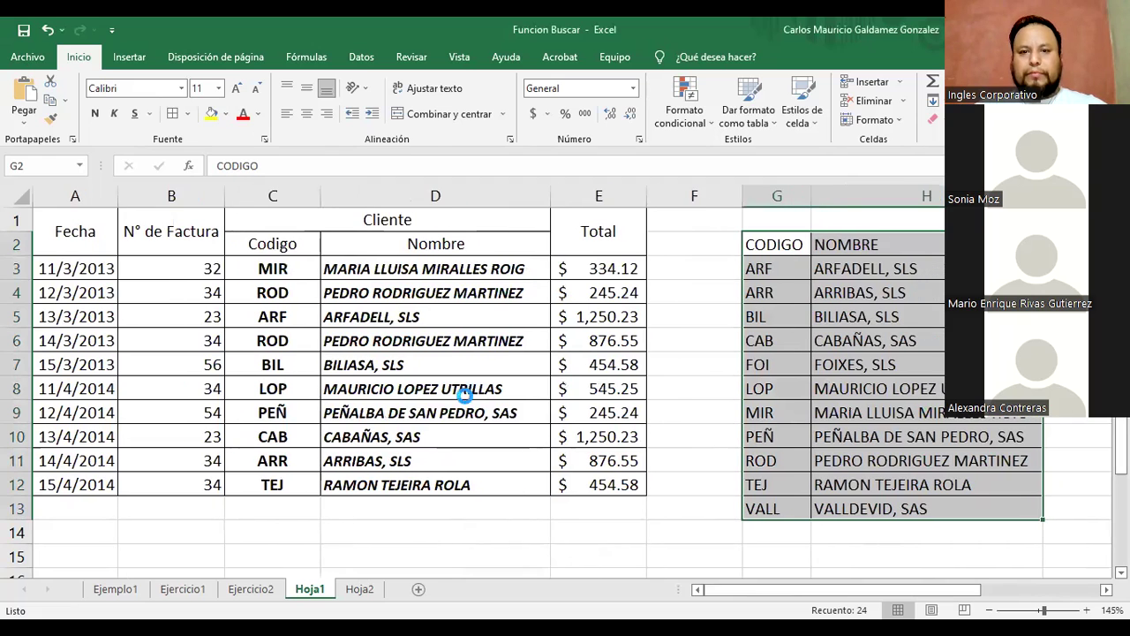
{"action": "scroll", "coordinate": [466, 395], "scroll_direction": "down", "scroll_amount": 1}
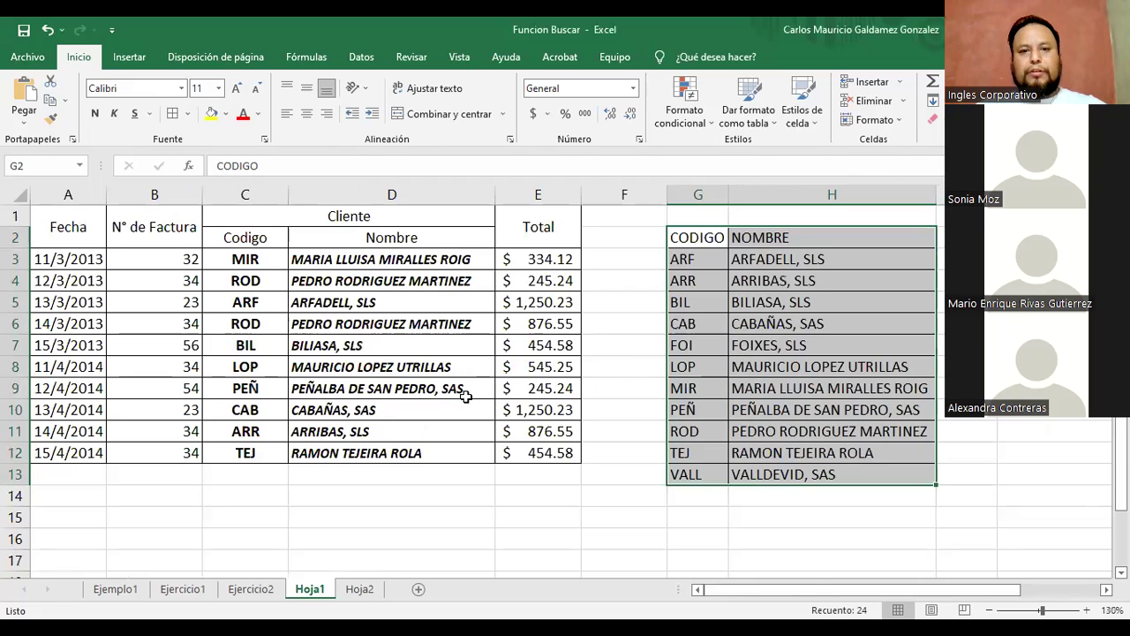
{"action": "scroll", "coordinate": [139, 220], "scroll_direction": "down", "scroll_amount": 1}
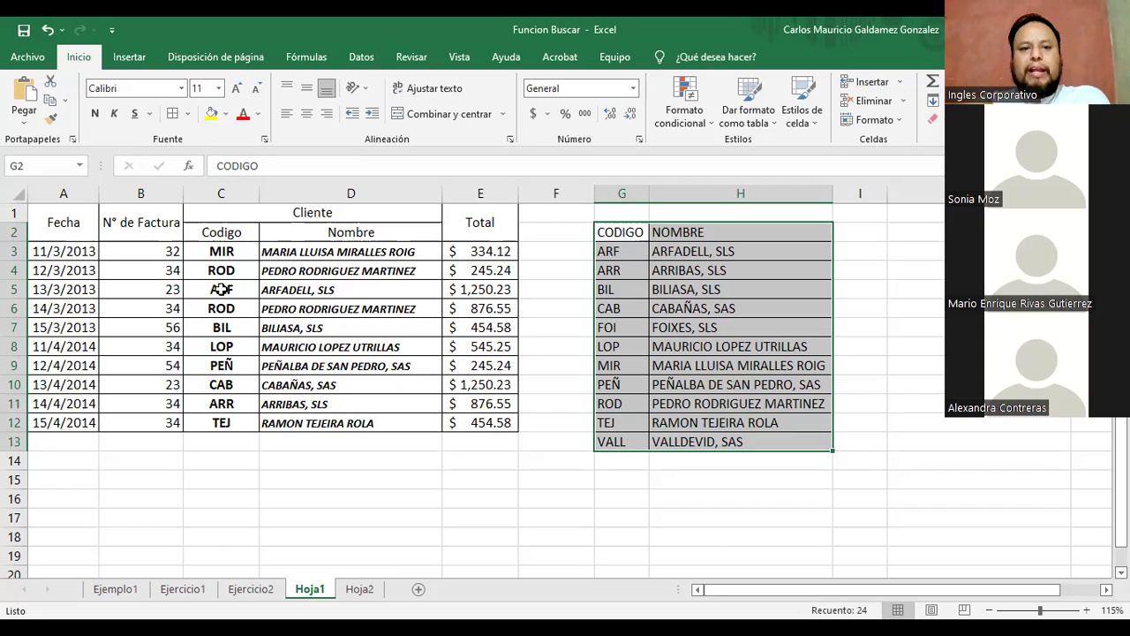
{"action": "left_click", "coordinate": [221, 289]}
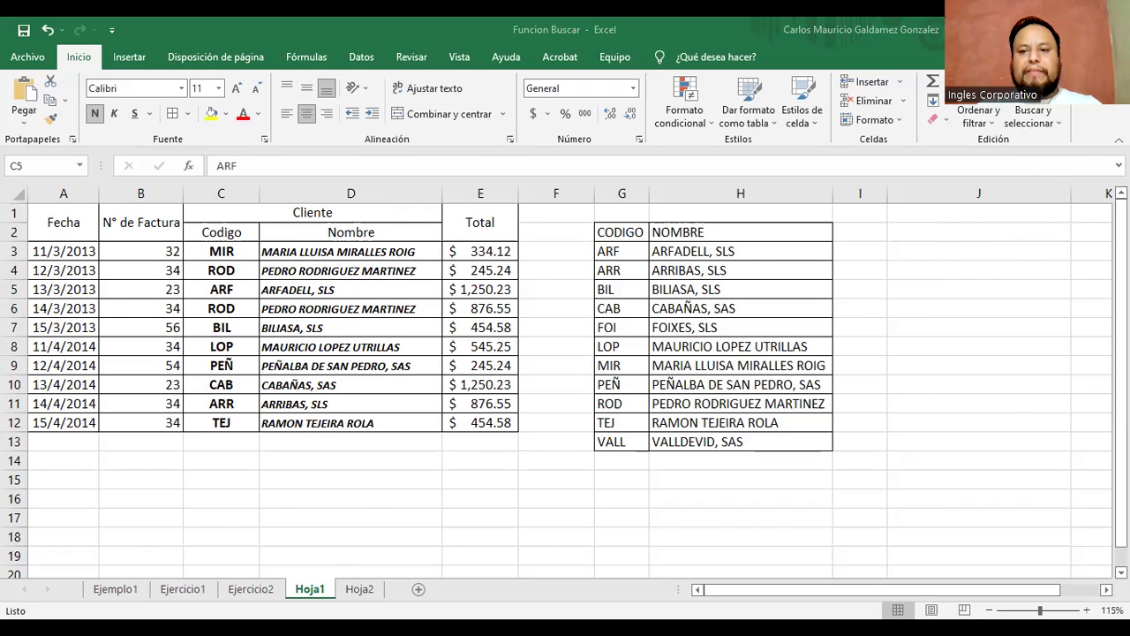
{"action": "key", "text": "alt+Tab"}
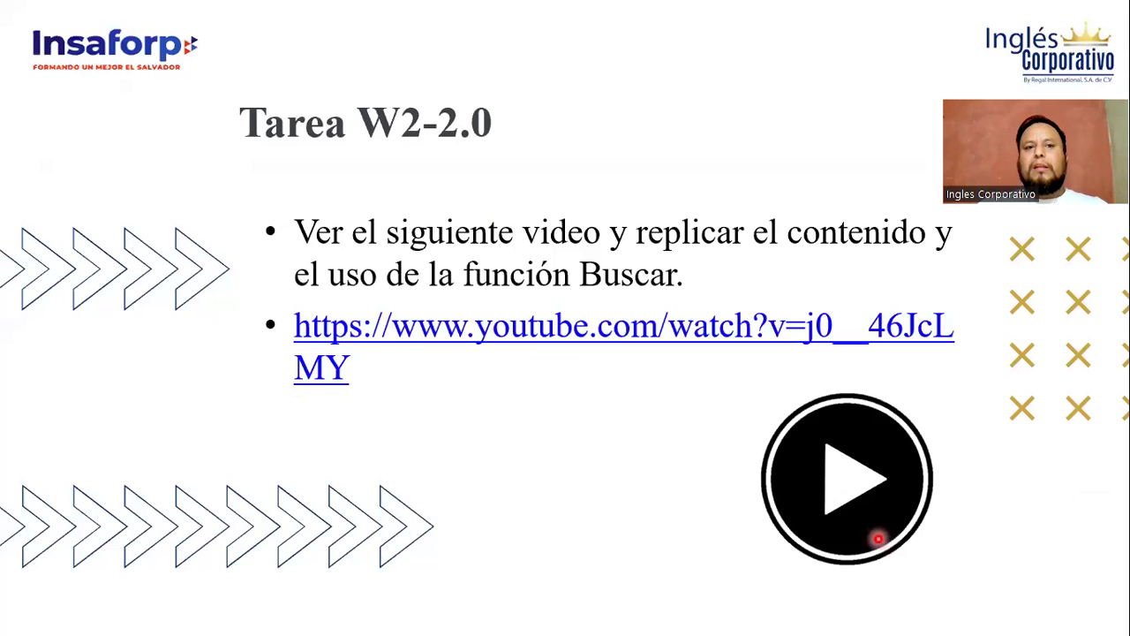